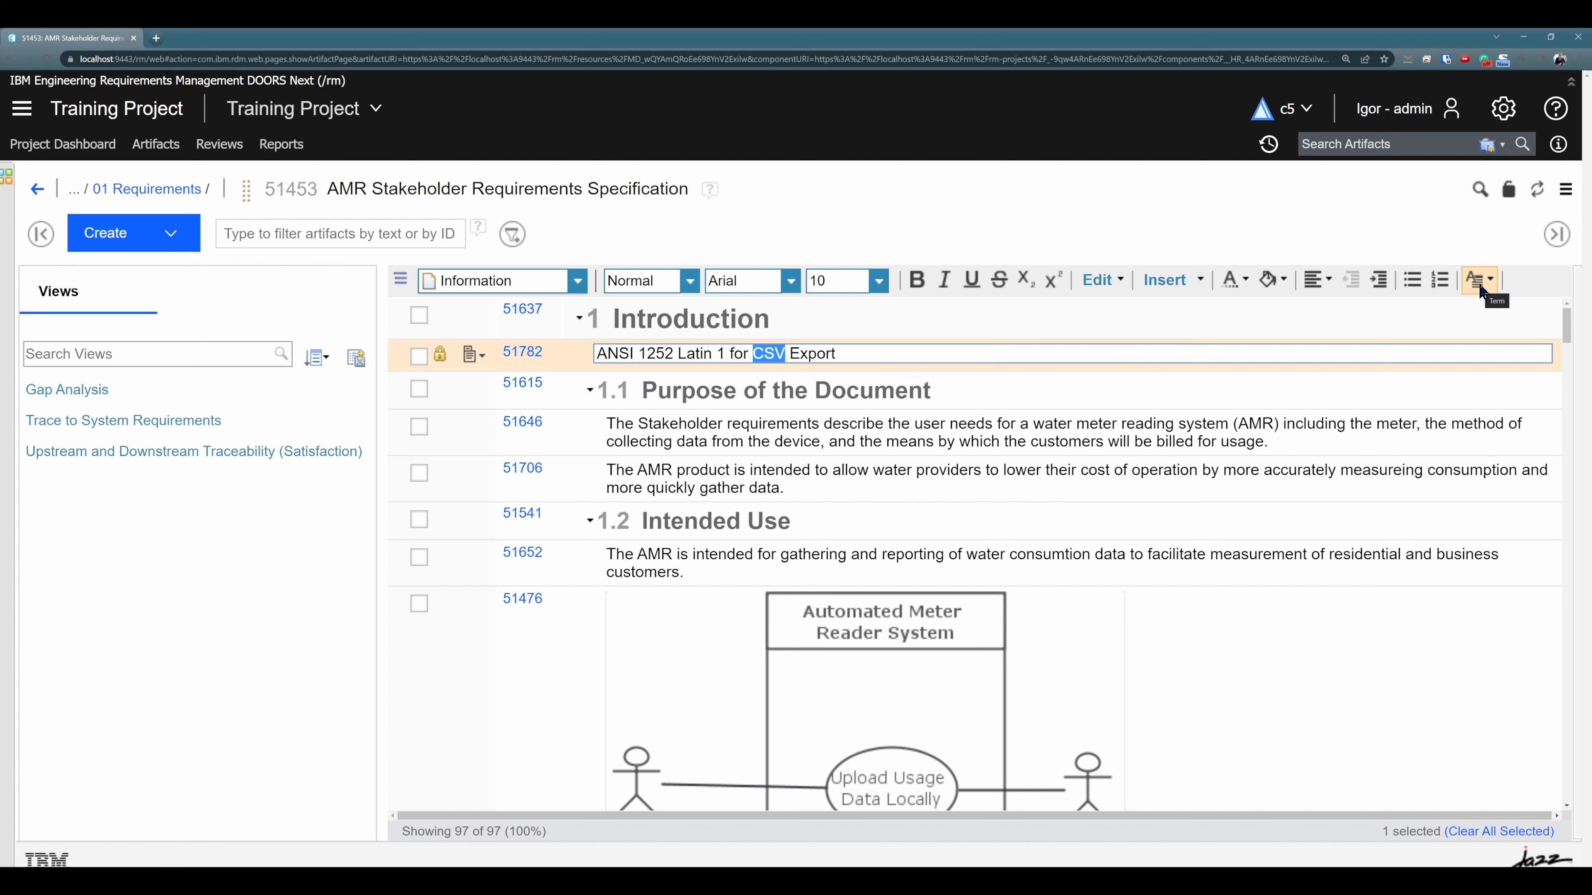
Look up existing glossary terms for the selected word CSV in artifact 51782.
{"action": "left_click", "coordinate": [1480, 287]}
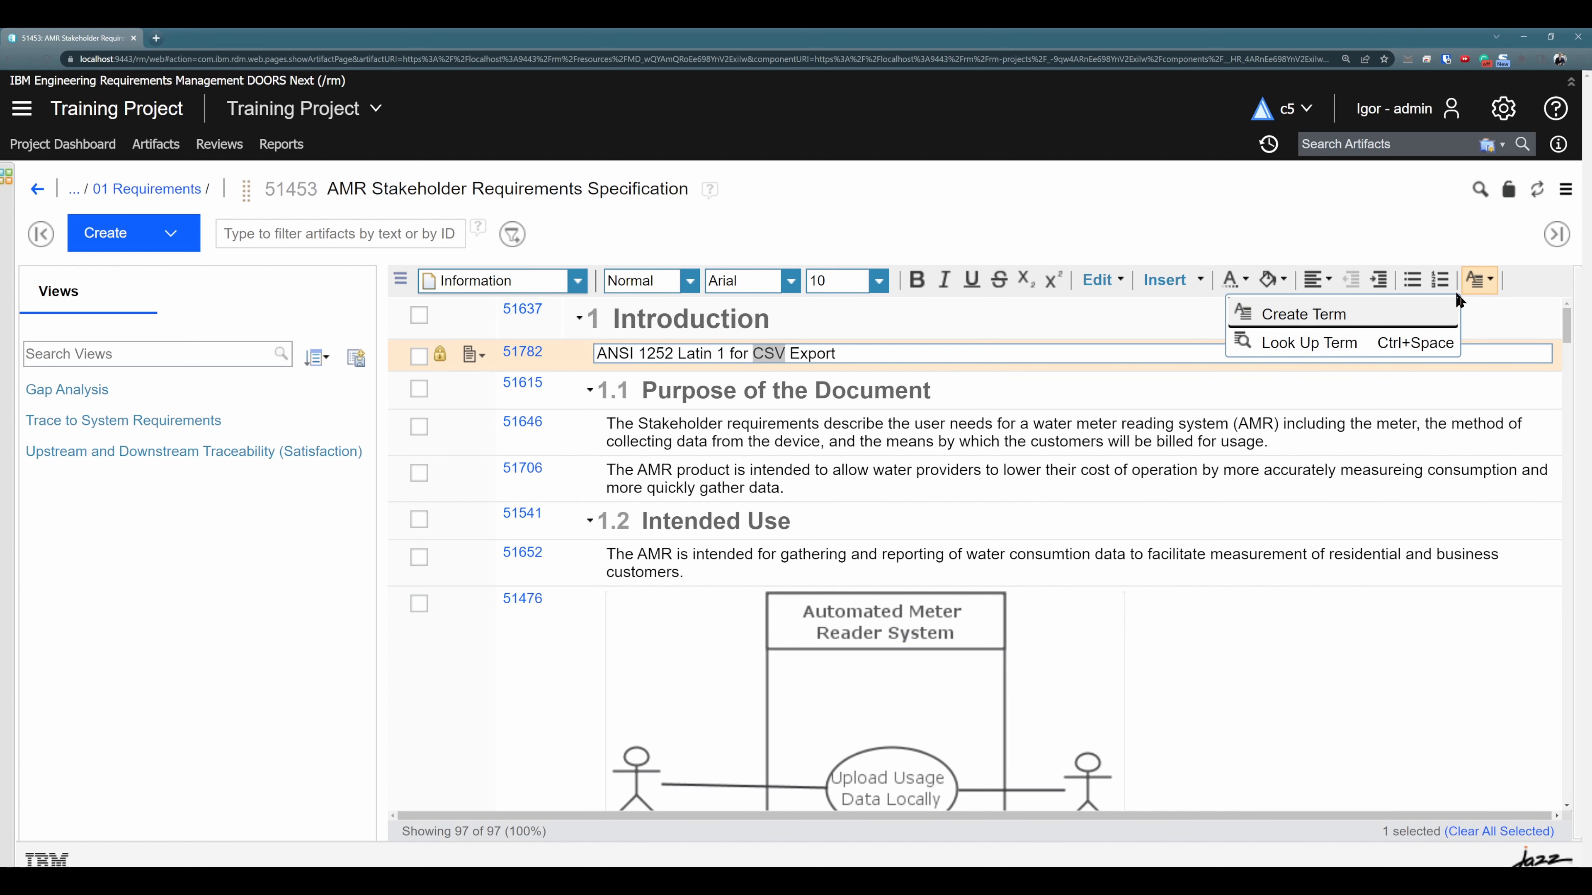
{"action": "left_click", "coordinate": [1305, 352]}
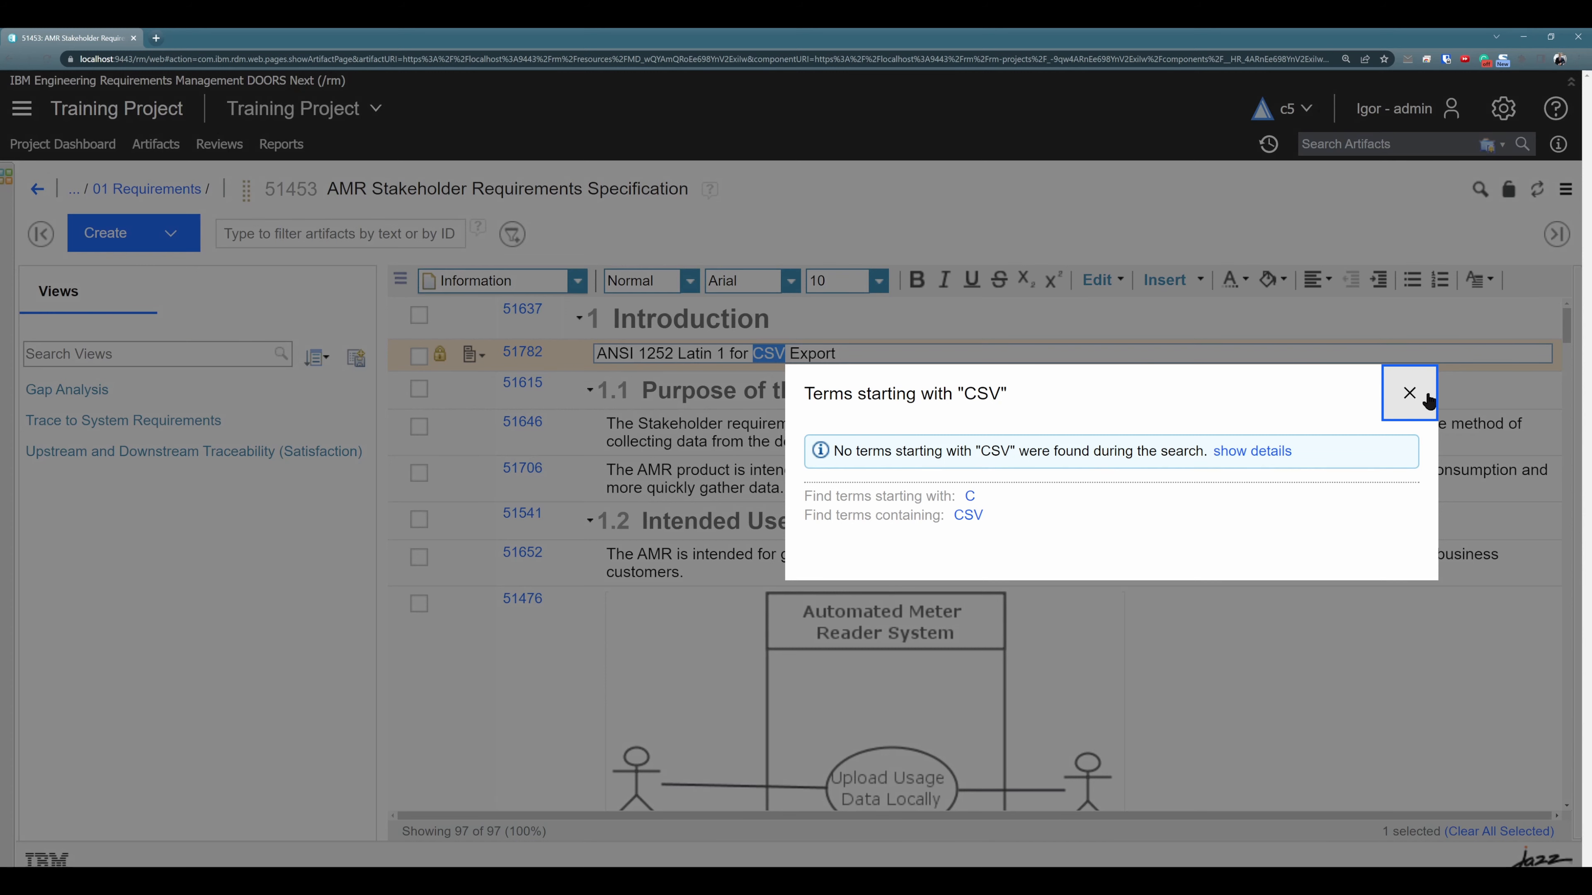
{"action": "left_click", "coordinate": [1410, 393]}
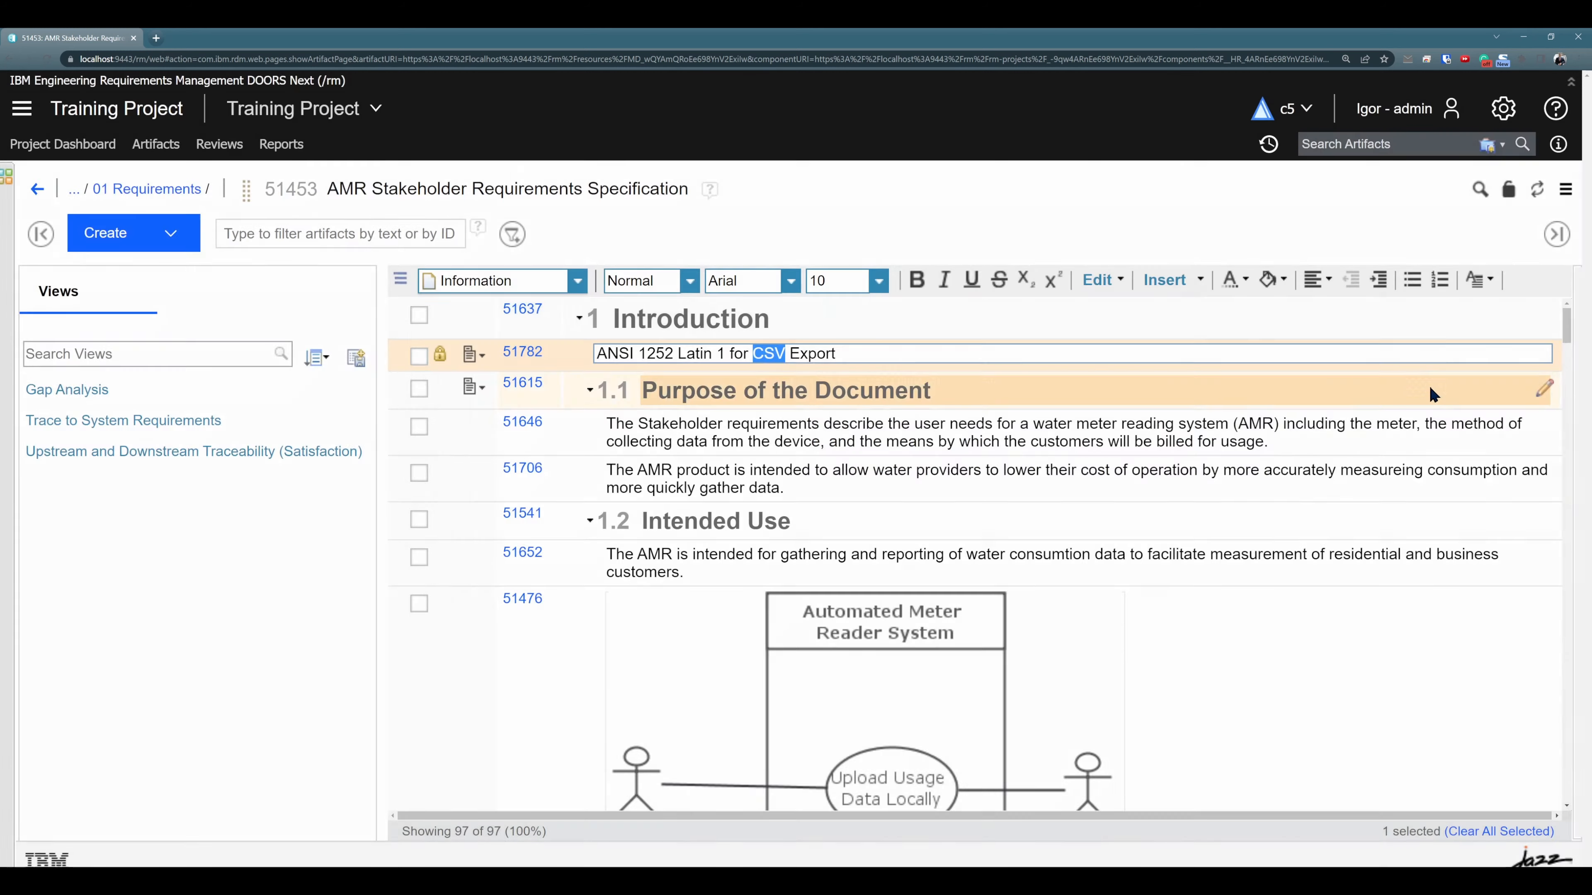
Define a new term from the selected word CSV with the content "comma-separated values" and the artifact type Term.
{"action": "left_click", "coordinate": [1483, 282]}
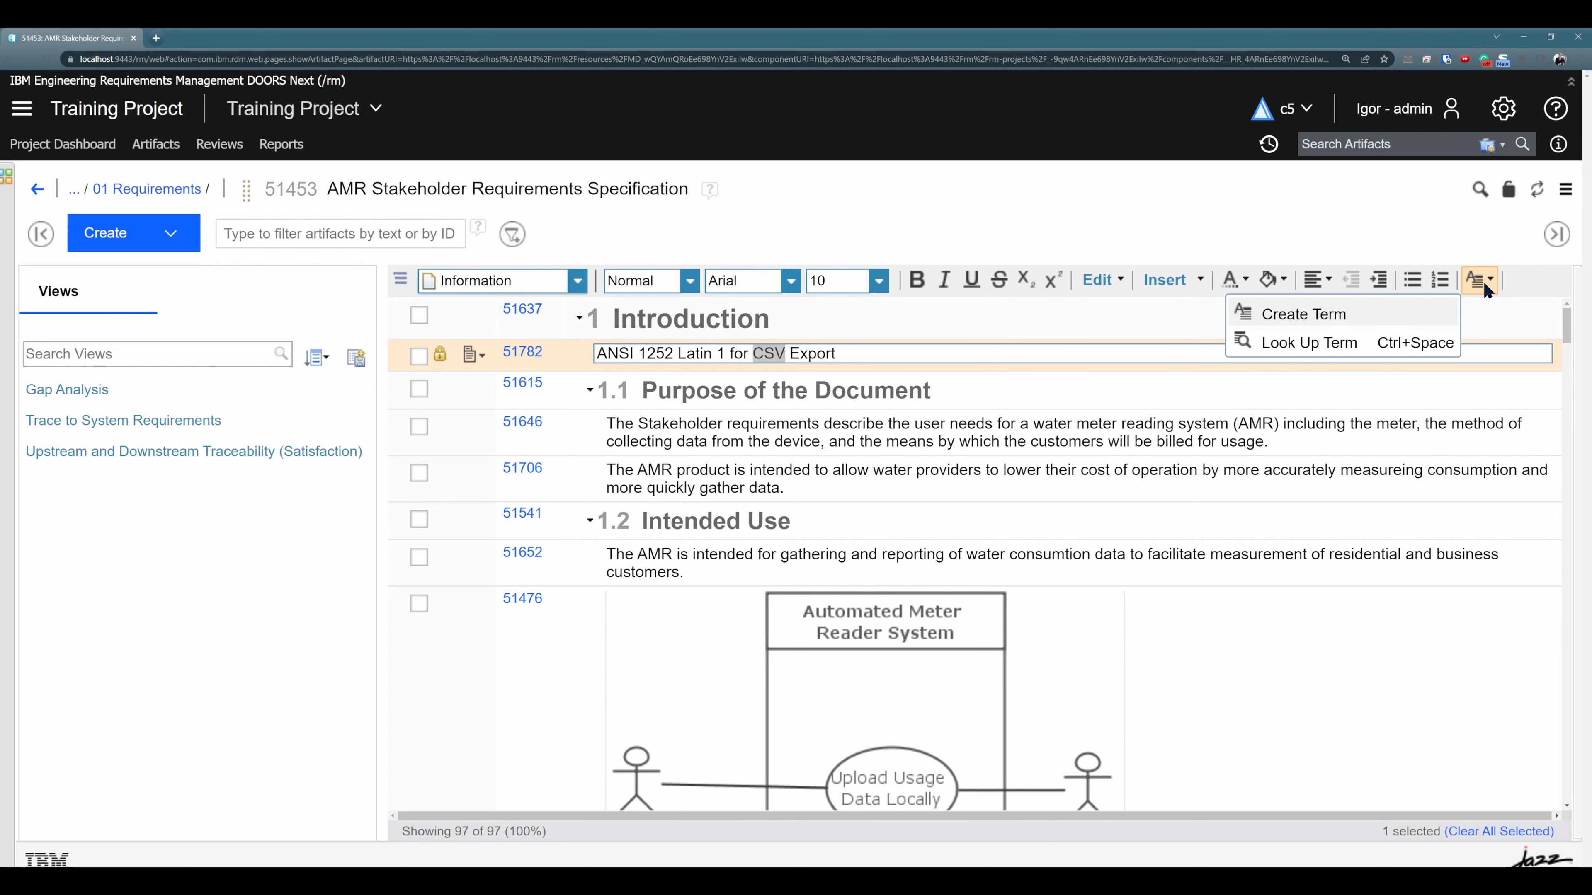
{"action": "left_click", "coordinate": [1295, 315]}
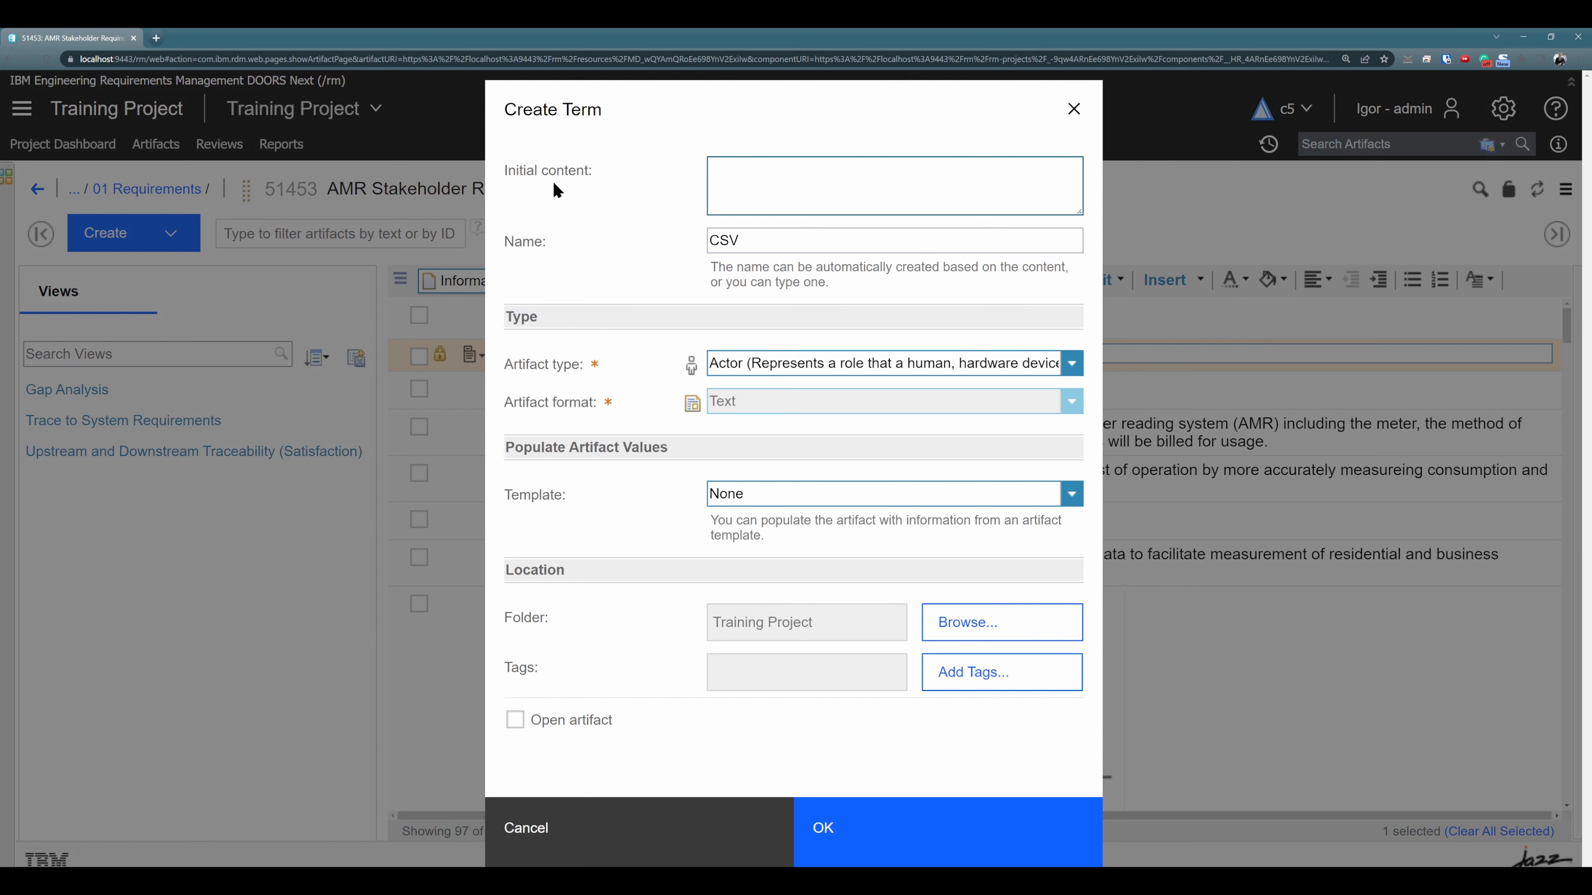
{"action": "type", "text": "comma-separated values"}
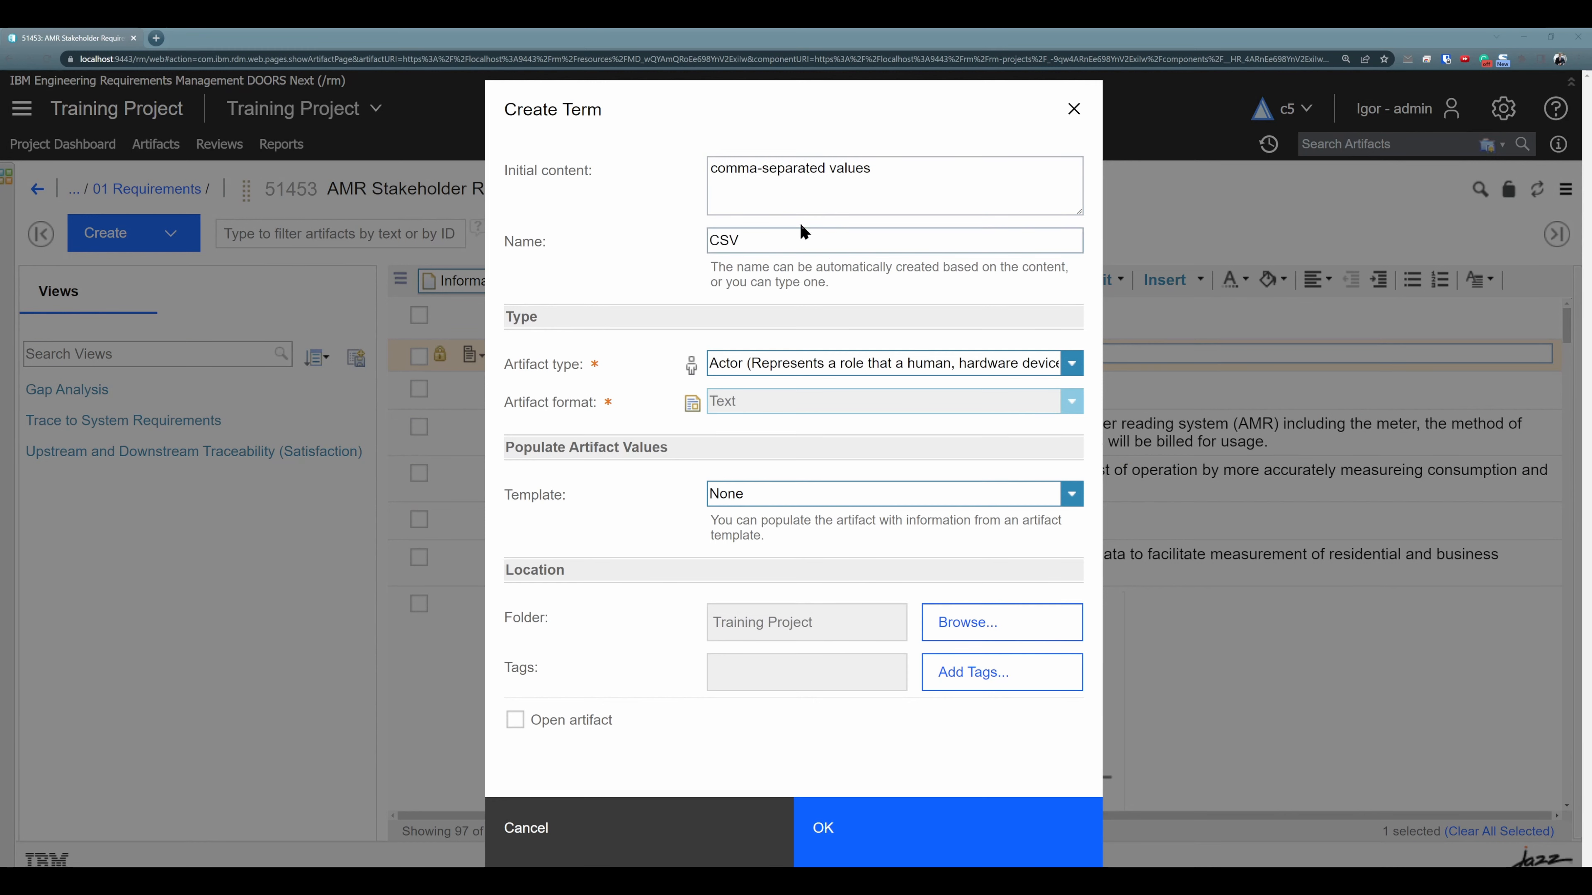
{"action": "left_click", "coordinate": [721, 231]}
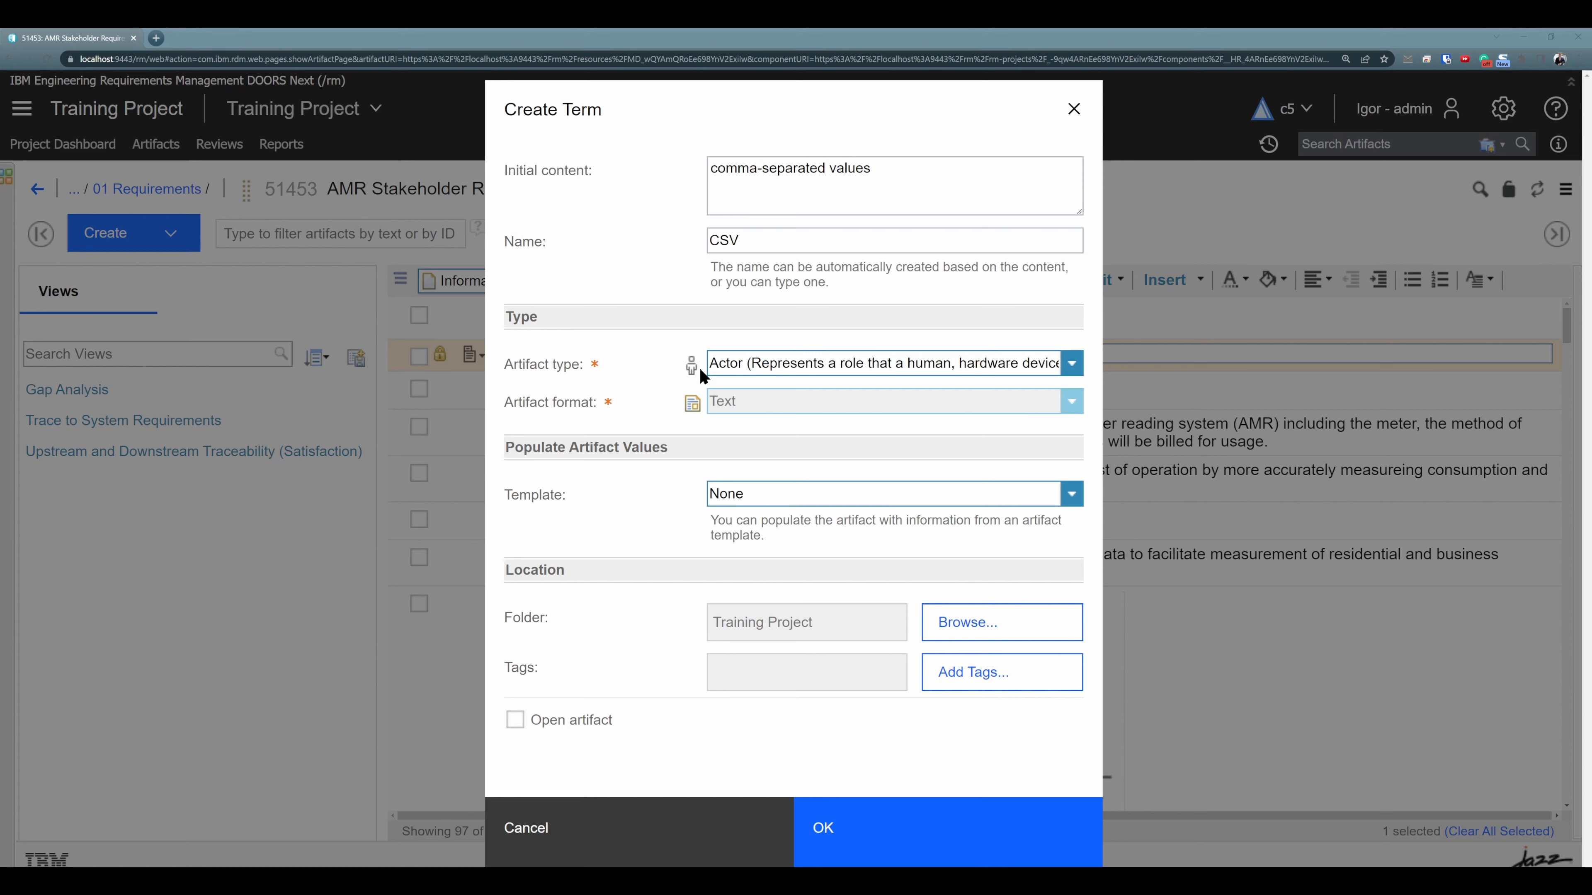
{"action": "left_click", "coordinate": [1072, 370]}
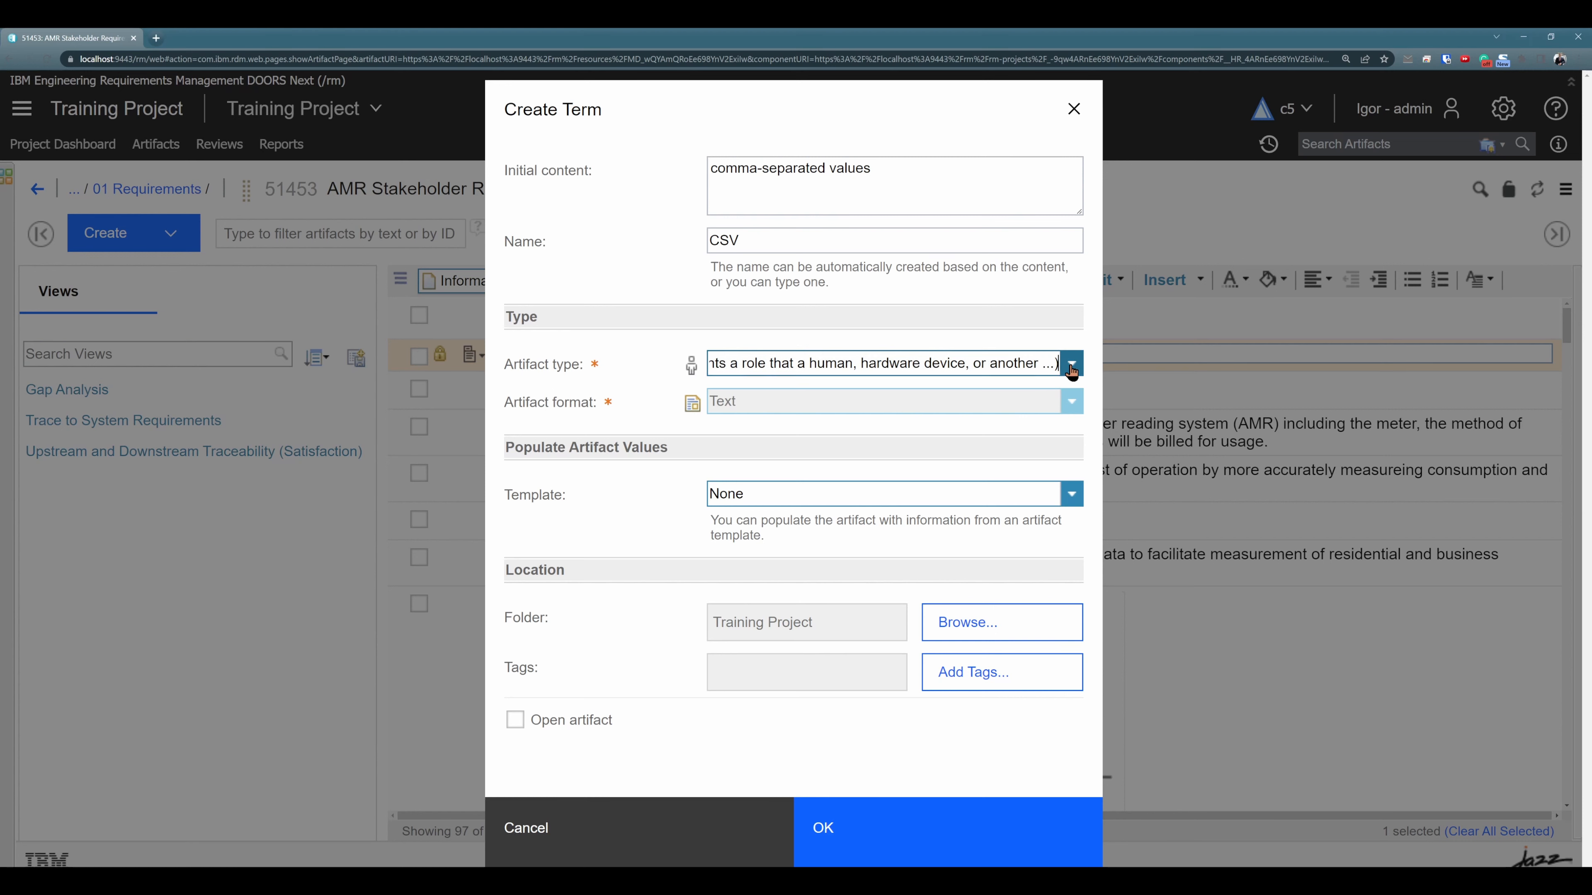
{"action": "left_click", "coordinate": [1071, 370]}
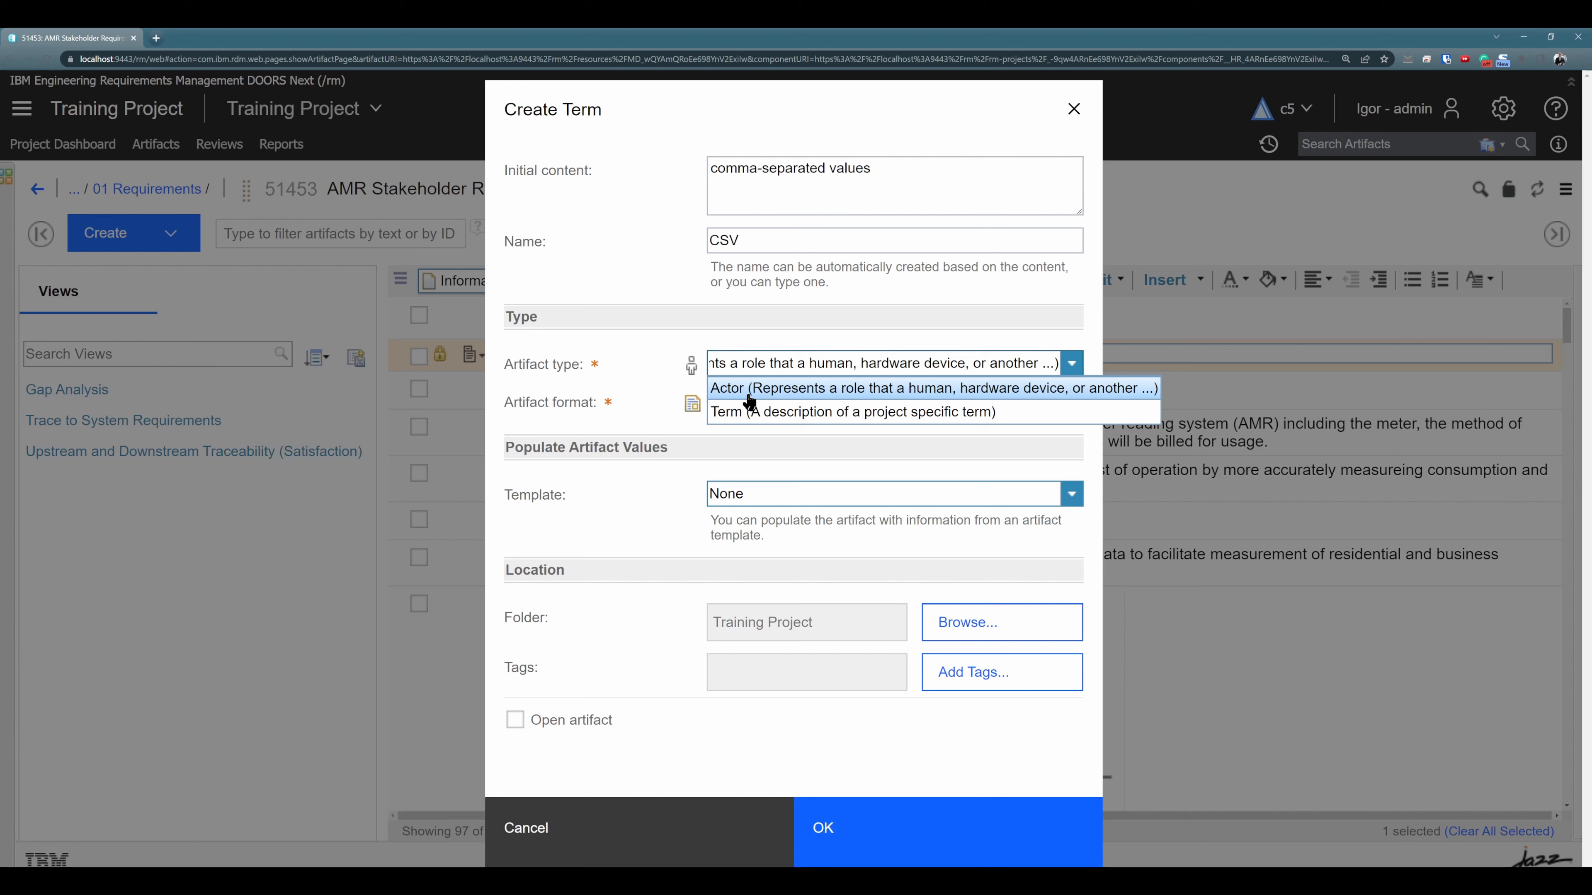
{"action": "left_click", "coordinate": [750, 412]}
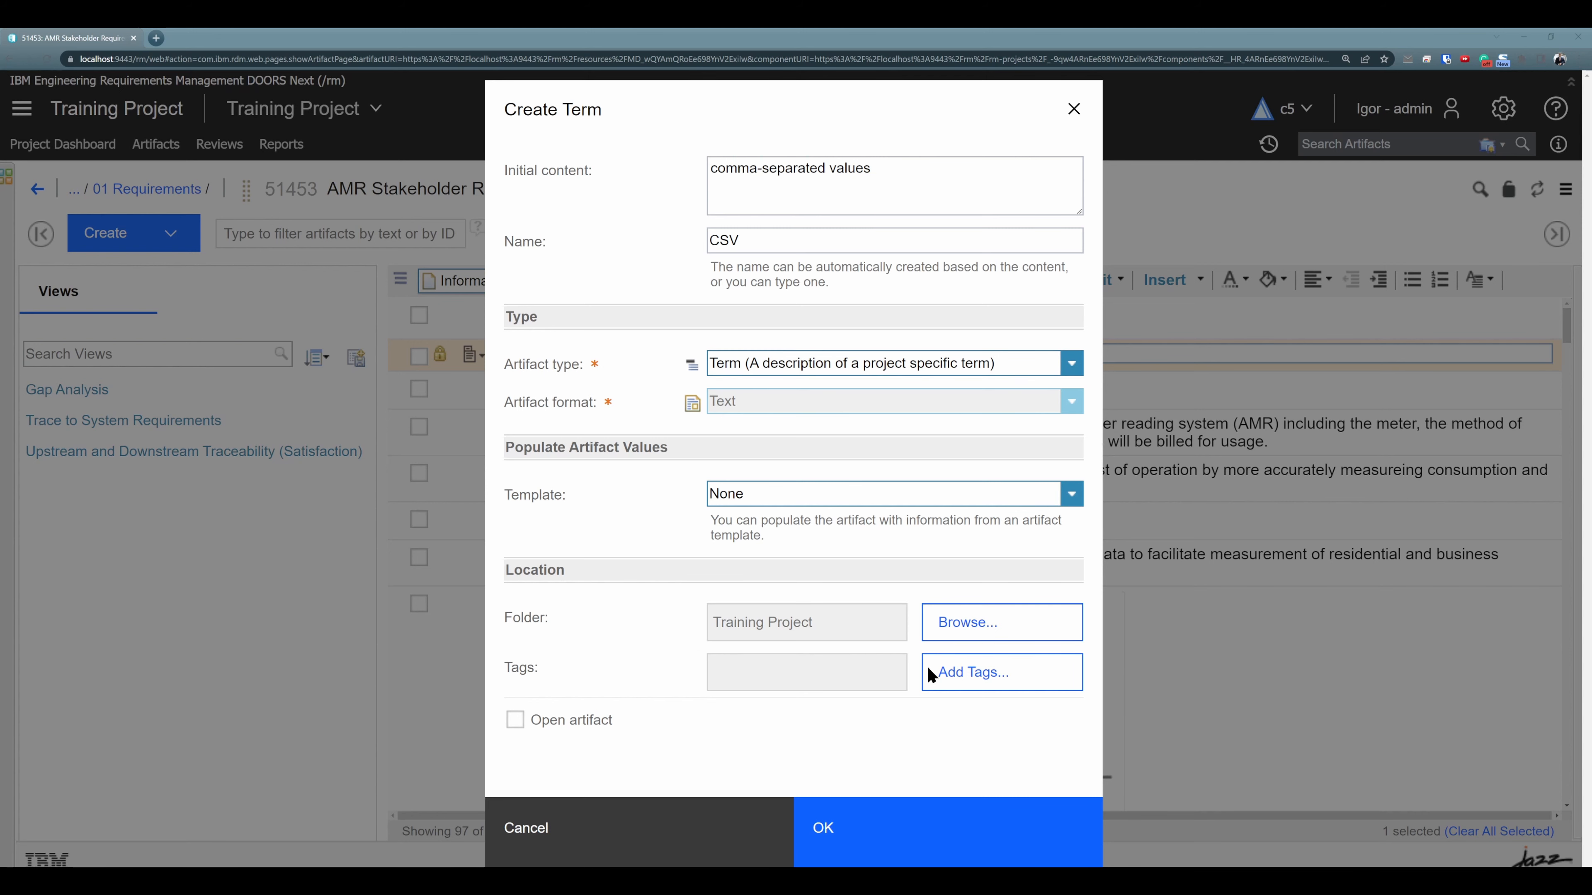
Choose the Terms folder as the location of the CSV term and create it.
{"action": "left_click", "coordinate": [1002, 627]}
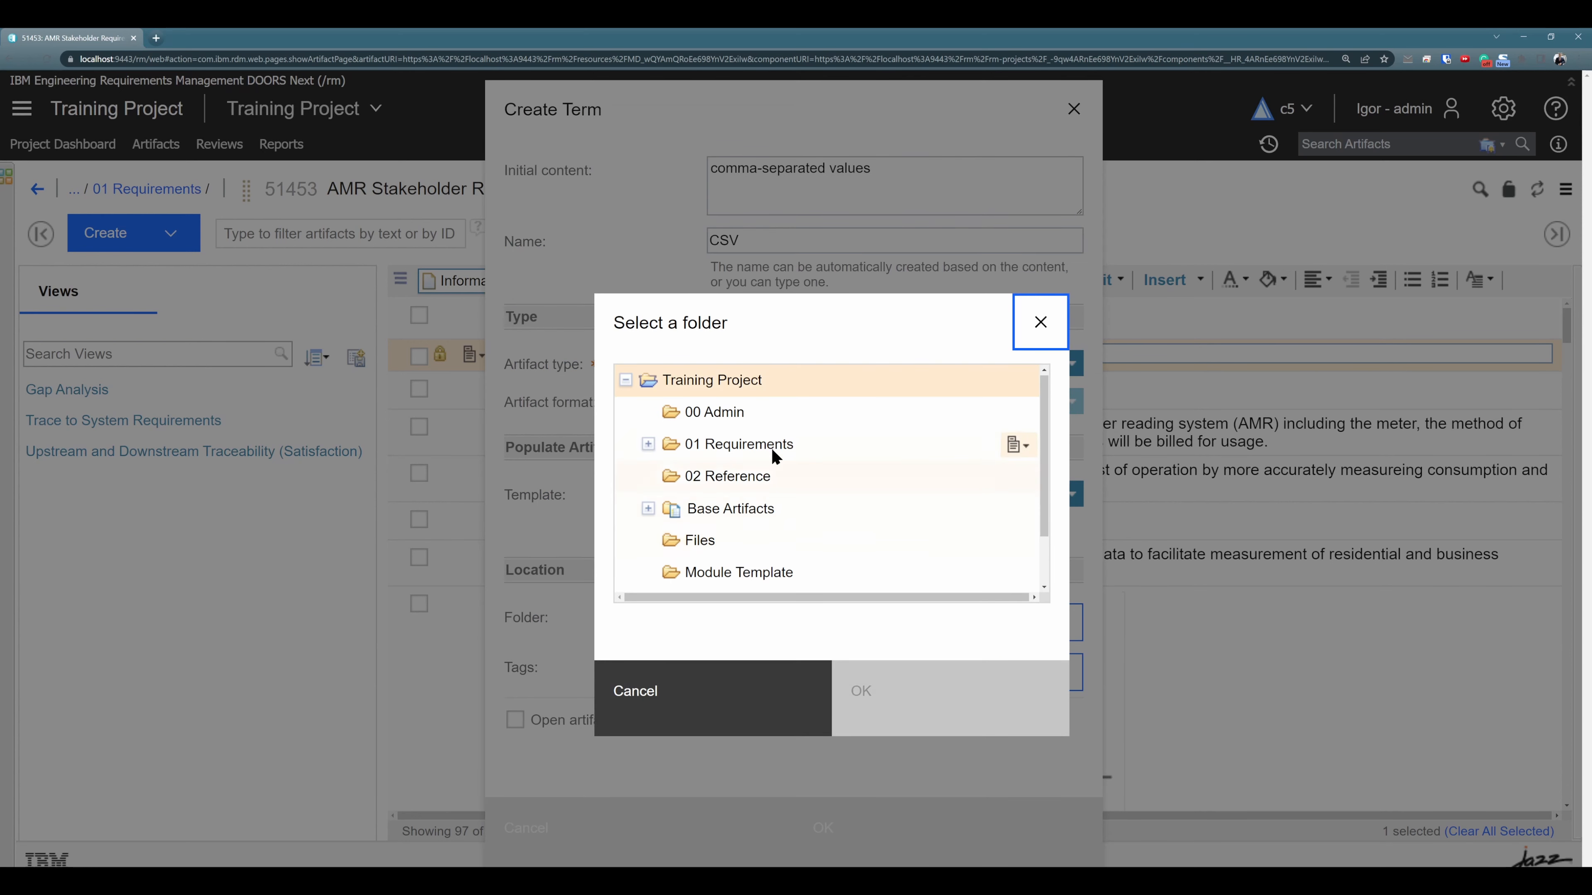
{"action": "scroll", "coordinate": [770, 445], "scroll_direction": "down", "scroll_amount": 1}
{"action": "left_click", "coordinate": [702, 539]}
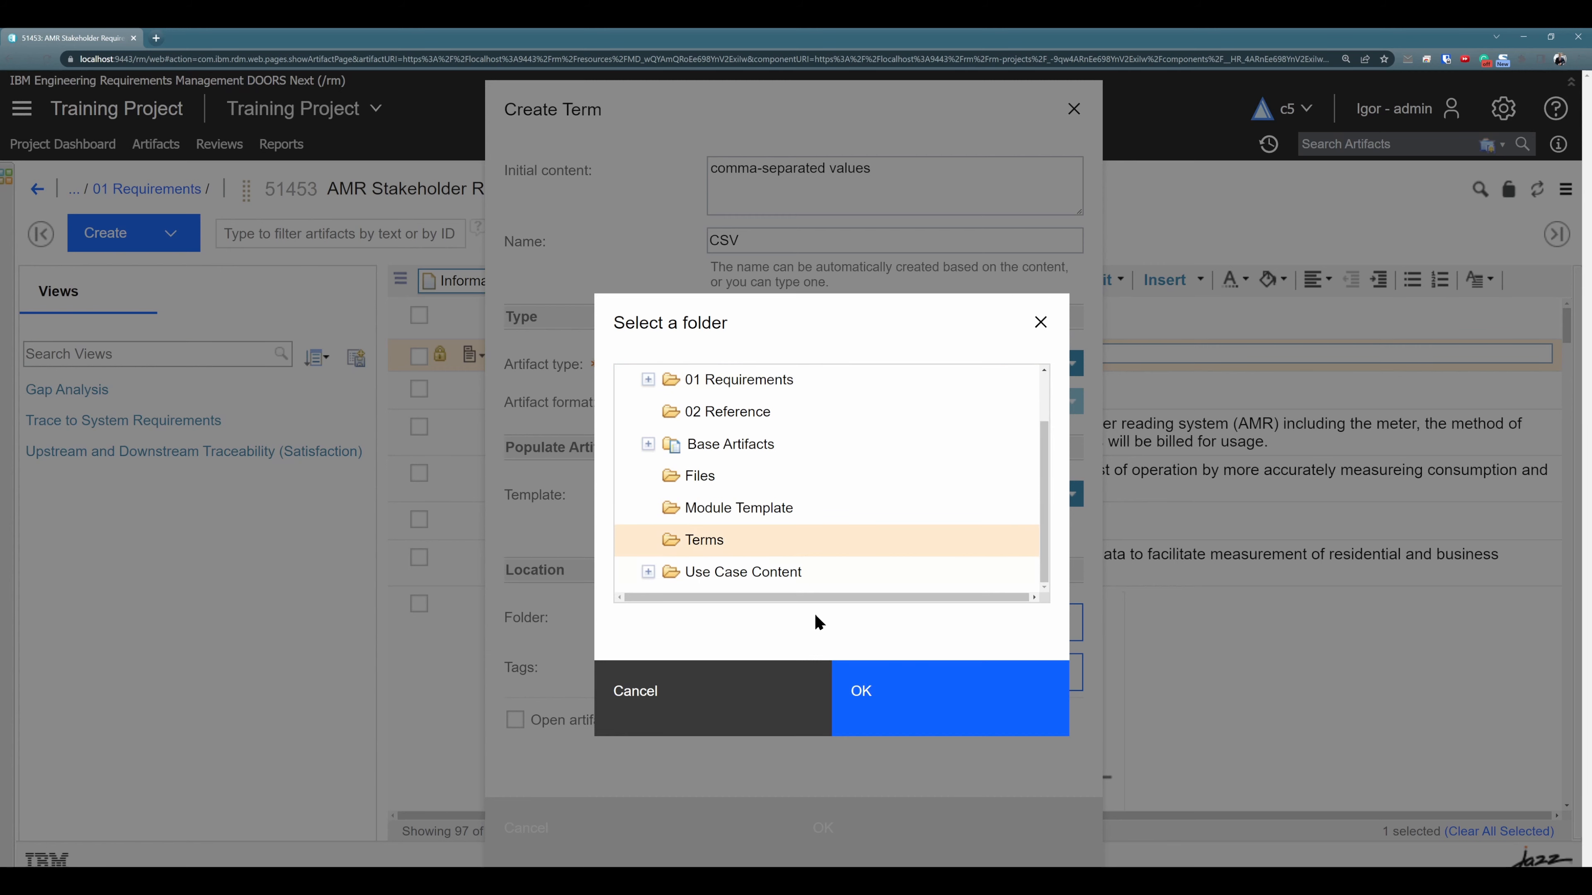
{"action": "left_click", "coordinate": [911, 719]}
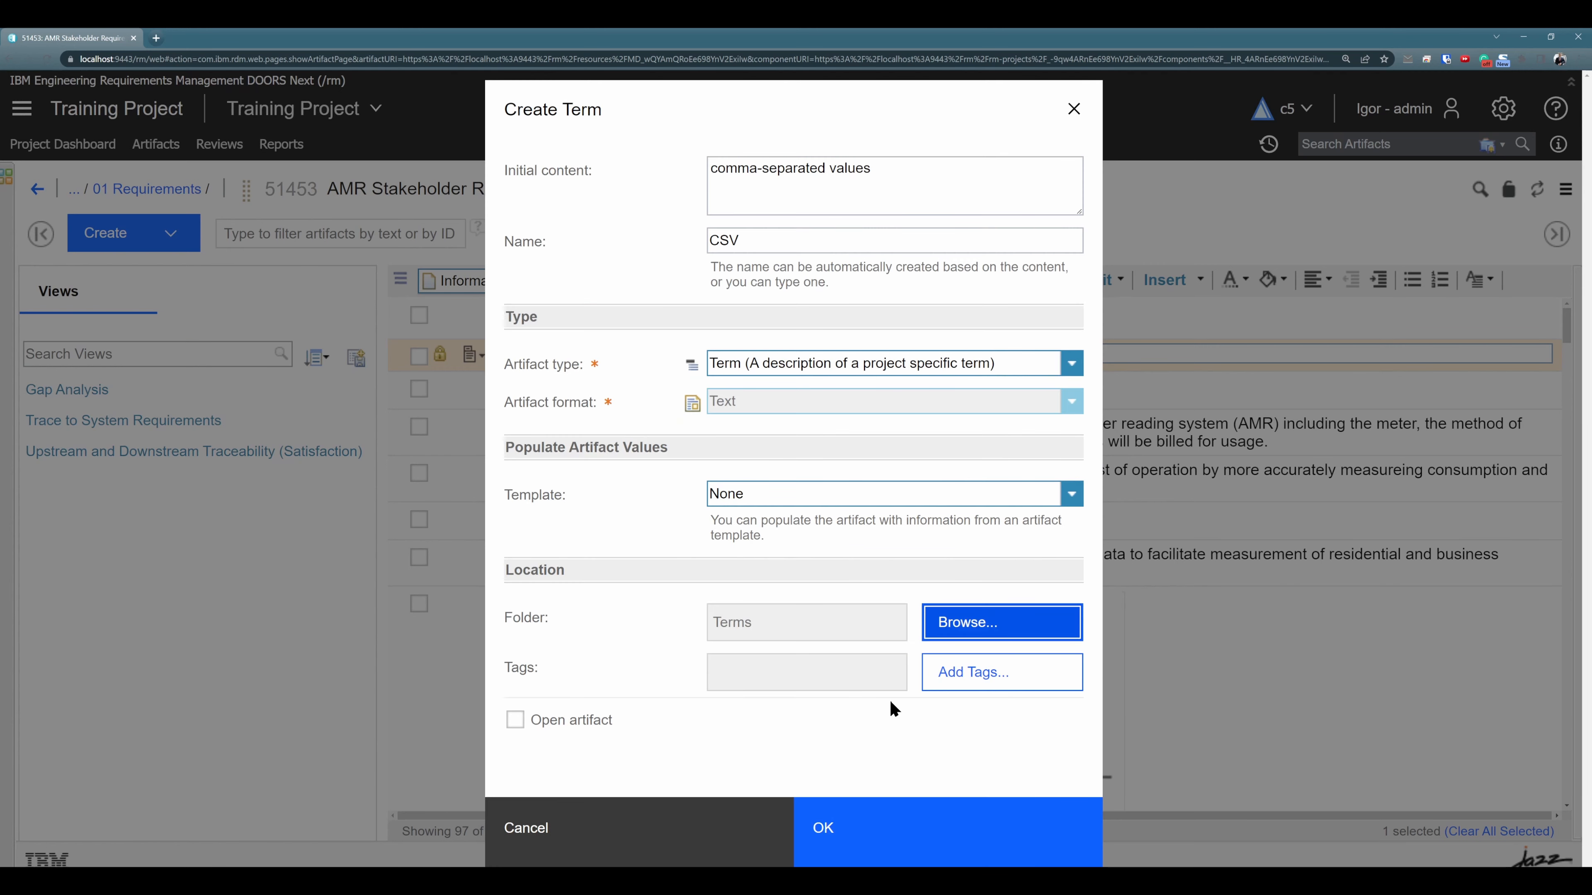
{"action": "left_click", "coordinate": [870, 815]}
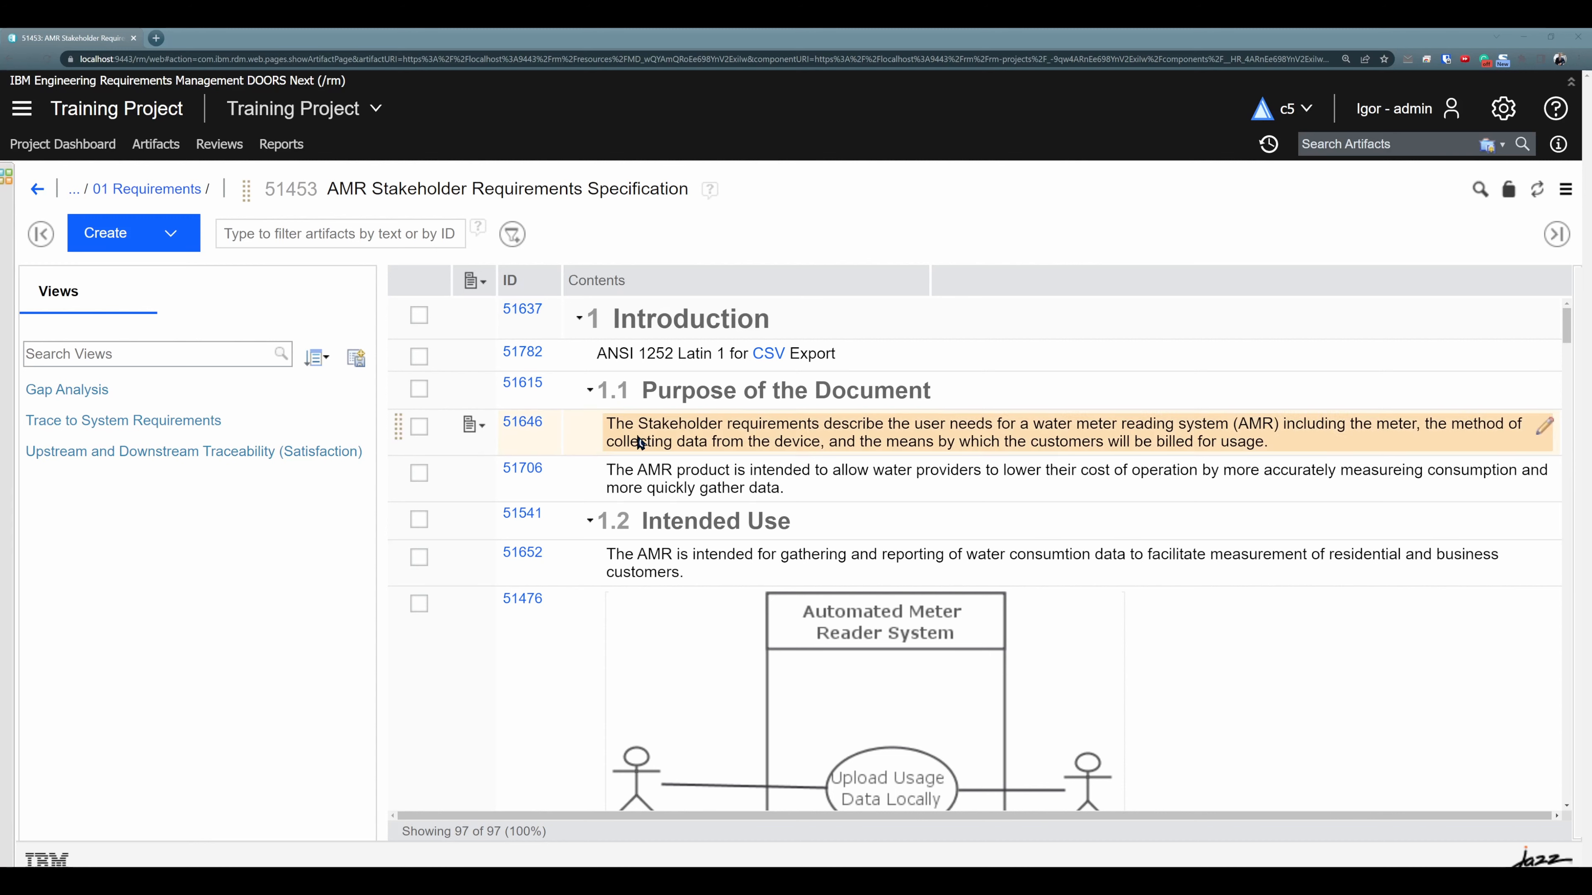
Open artifact 51646 under Purpose of the Document for editing and look up existing glossary terms for AMR.
{"action": "mouse_move", "coordinate": [769, 362]}
{"action": "left_click", "coordinate": [418, 315]}
{"action": "left_click", "coordinate": [1544, 427]}
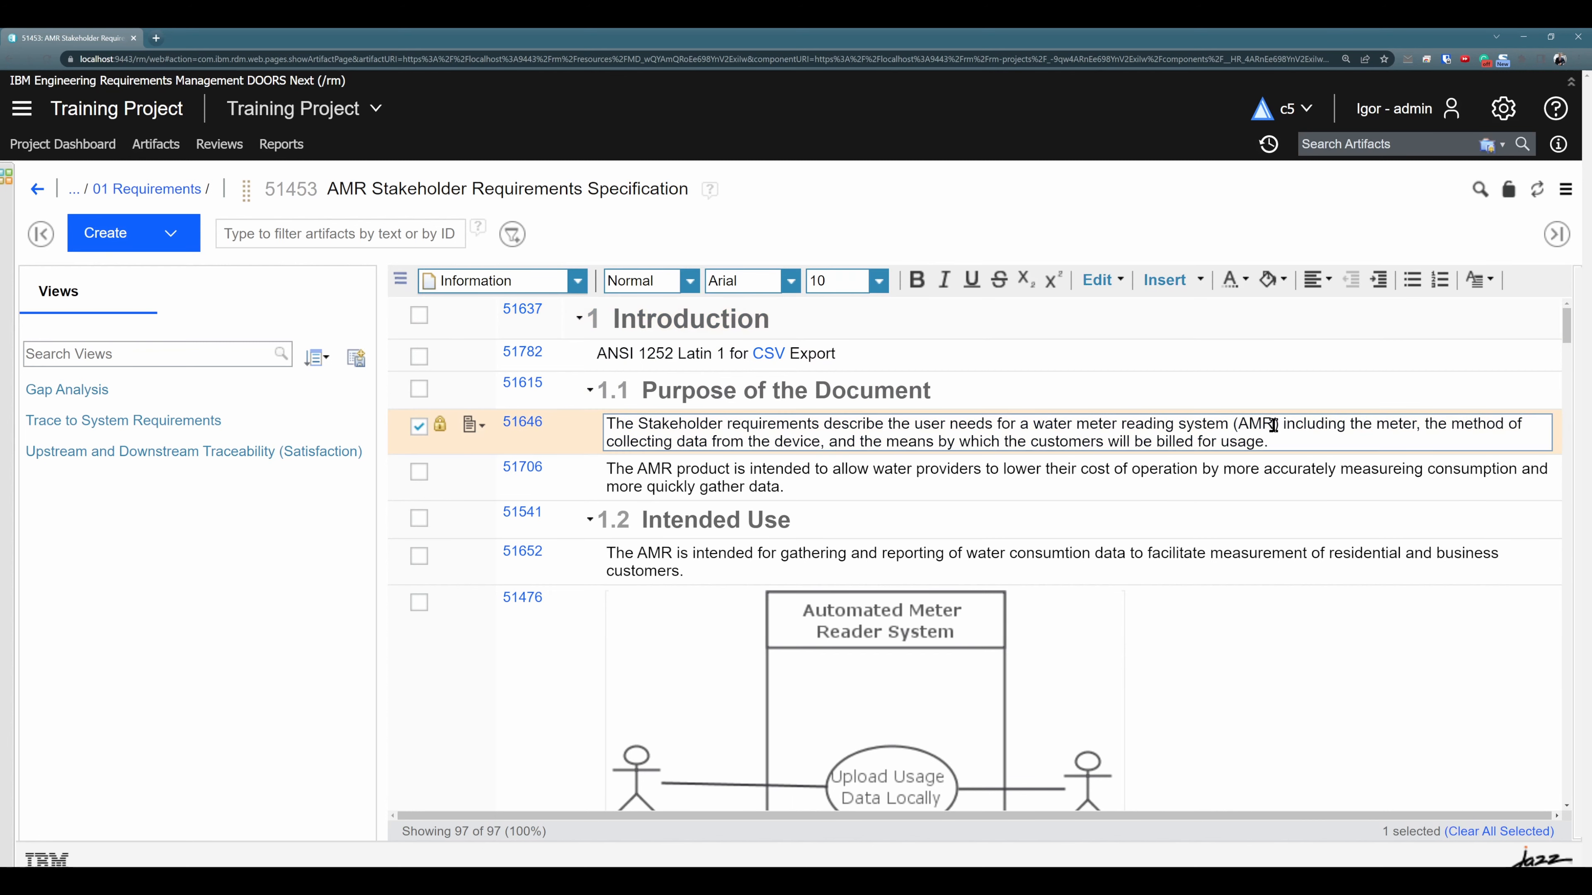
{"action": "left_click_drag", "start_coordinate": [1275, 426], "coordinate": [1236, 425]}
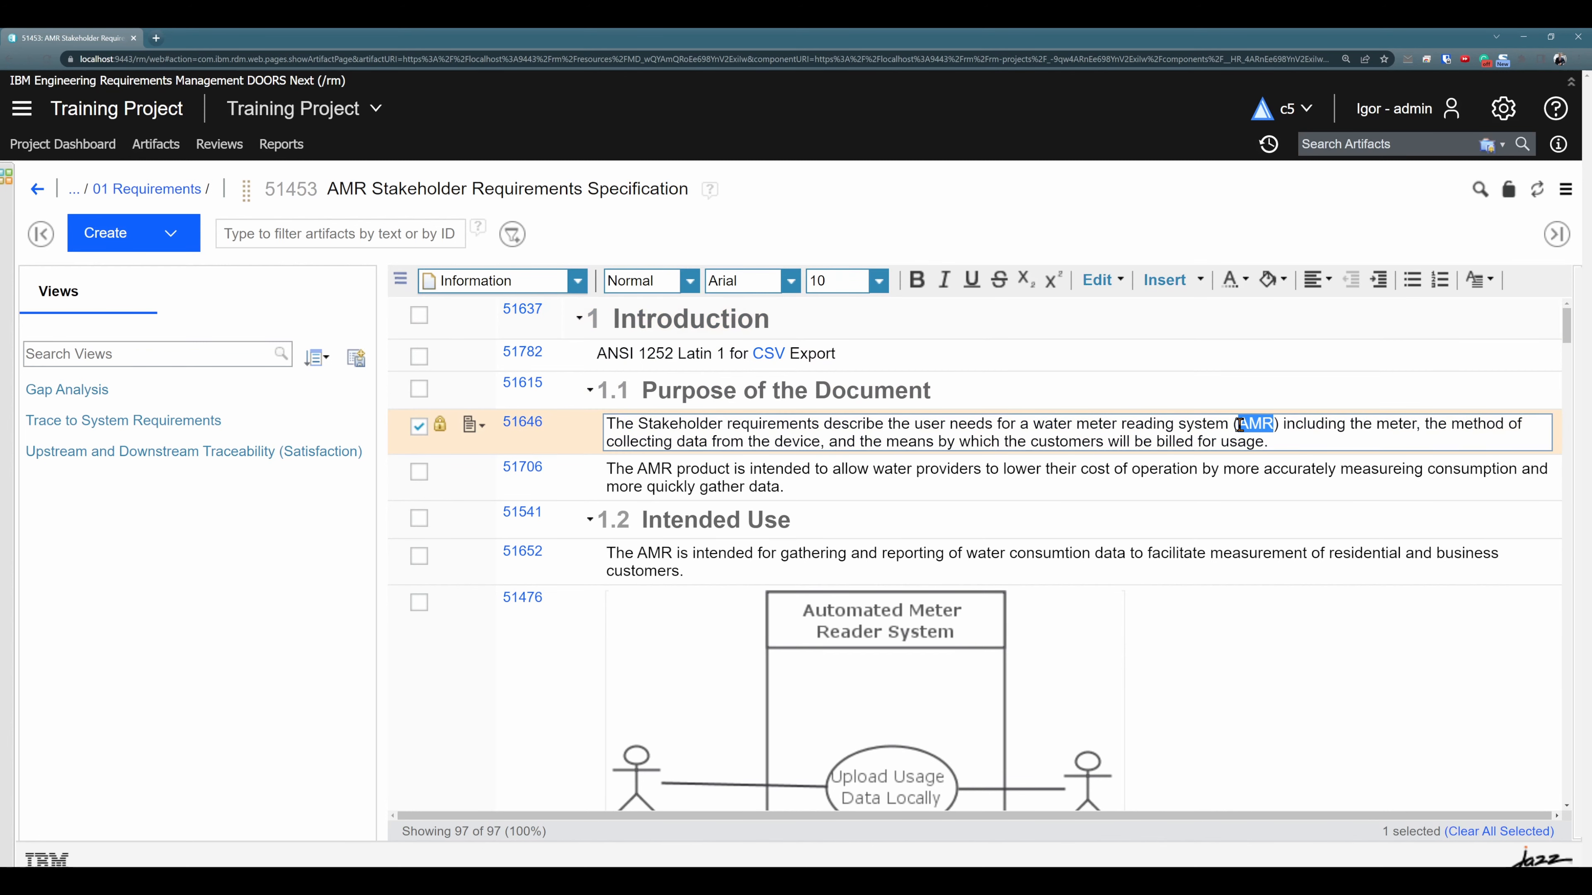
{"action": "left_click", "coordinate": [1480, 280]}
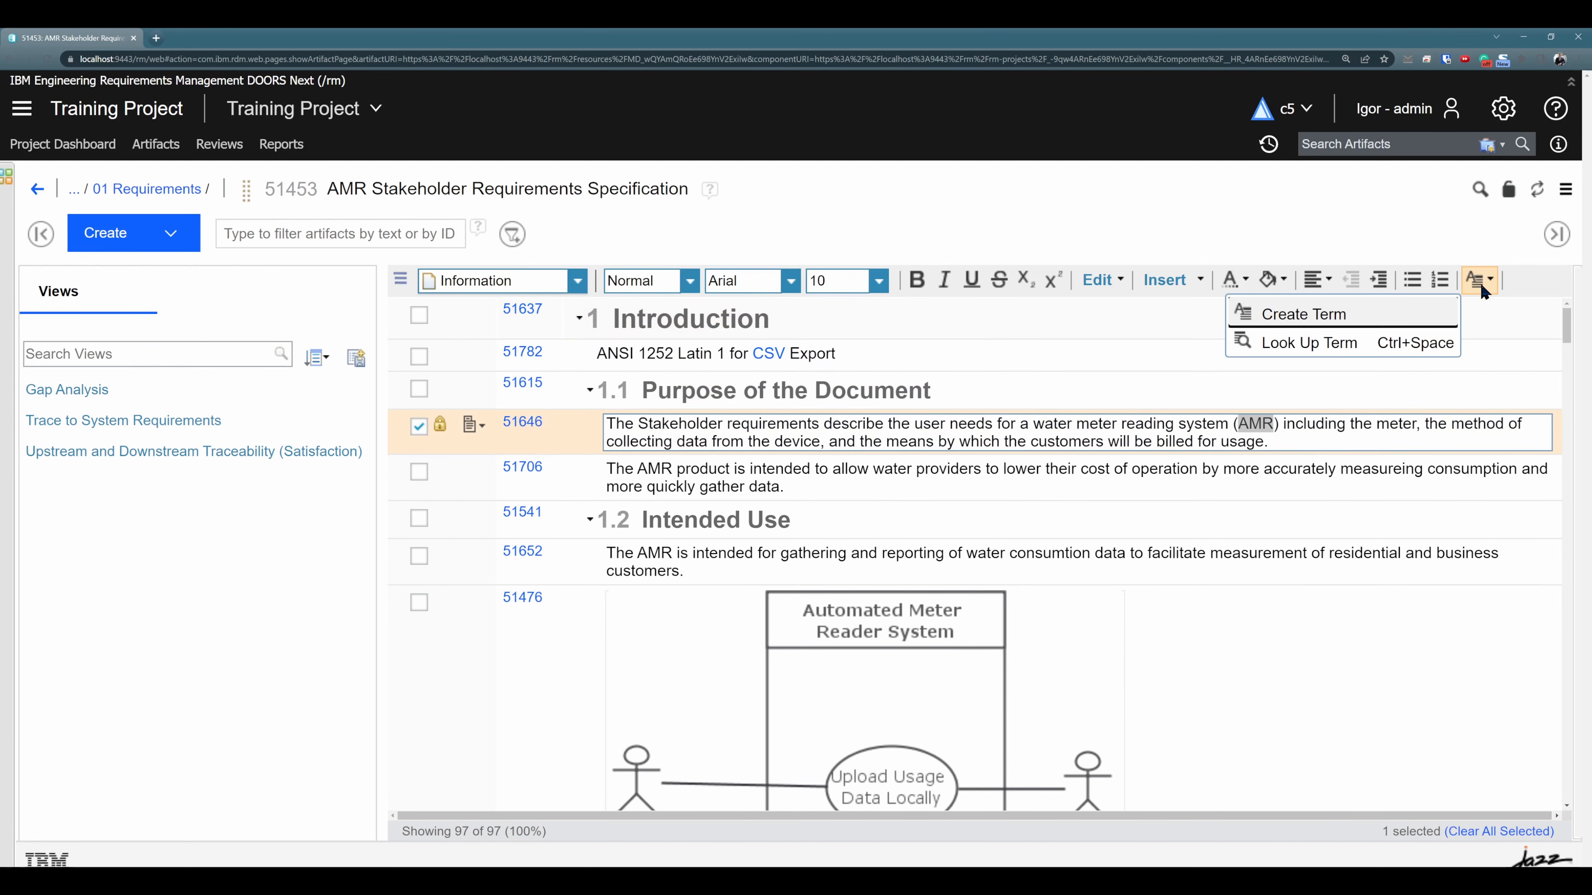
{"action": "left_click", "coordinate": [1409, 344]}
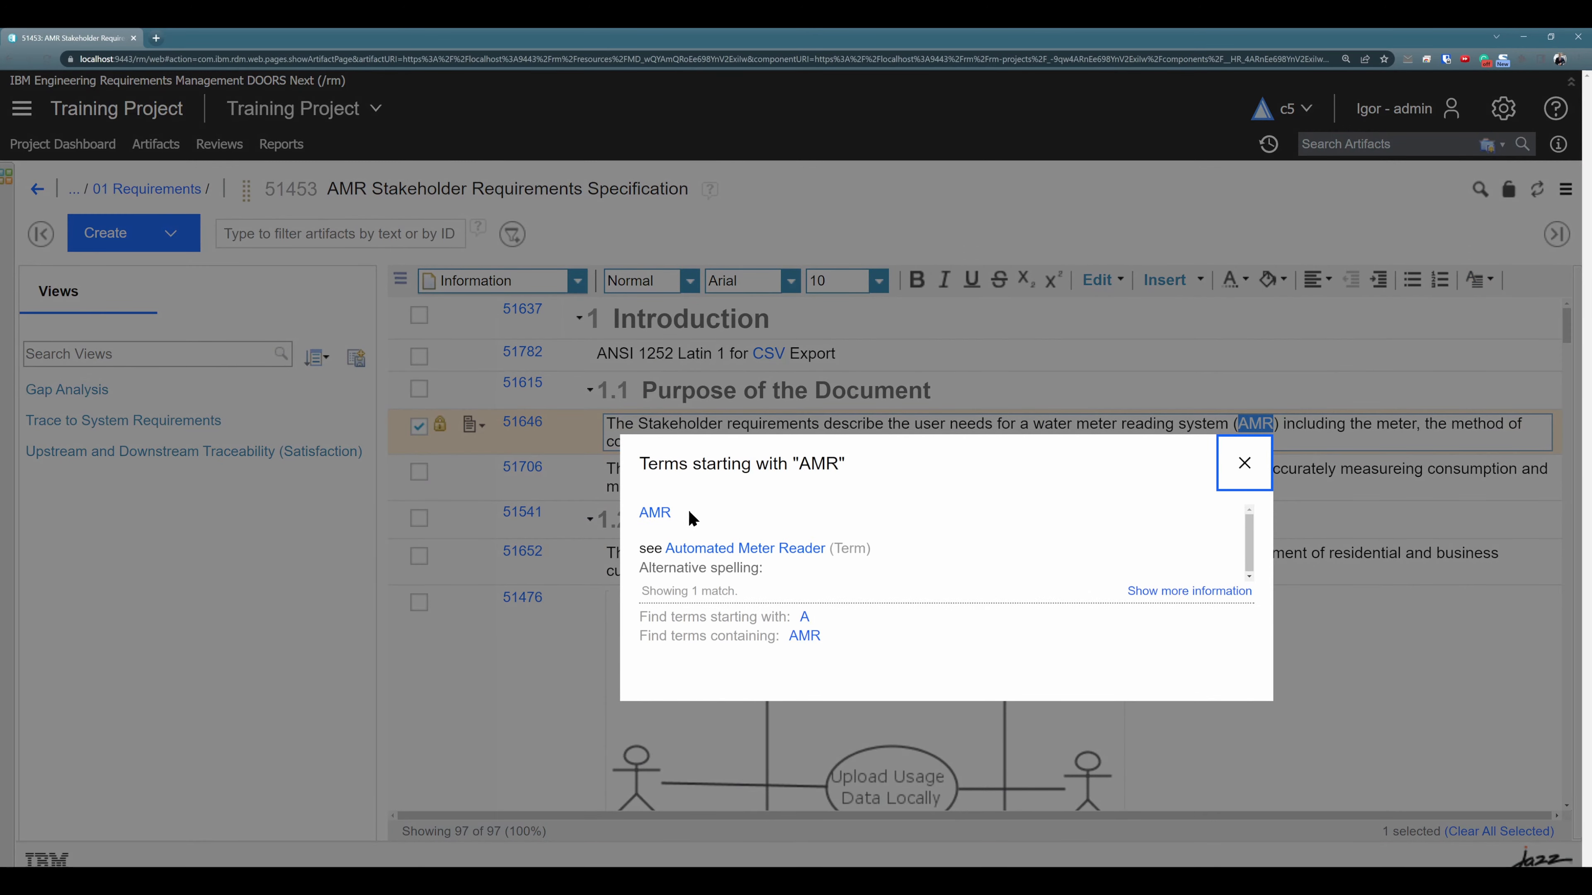
{"action": "left_click_drag", "start_coordinate": [692, 512], "coordinate": [638, 513]}
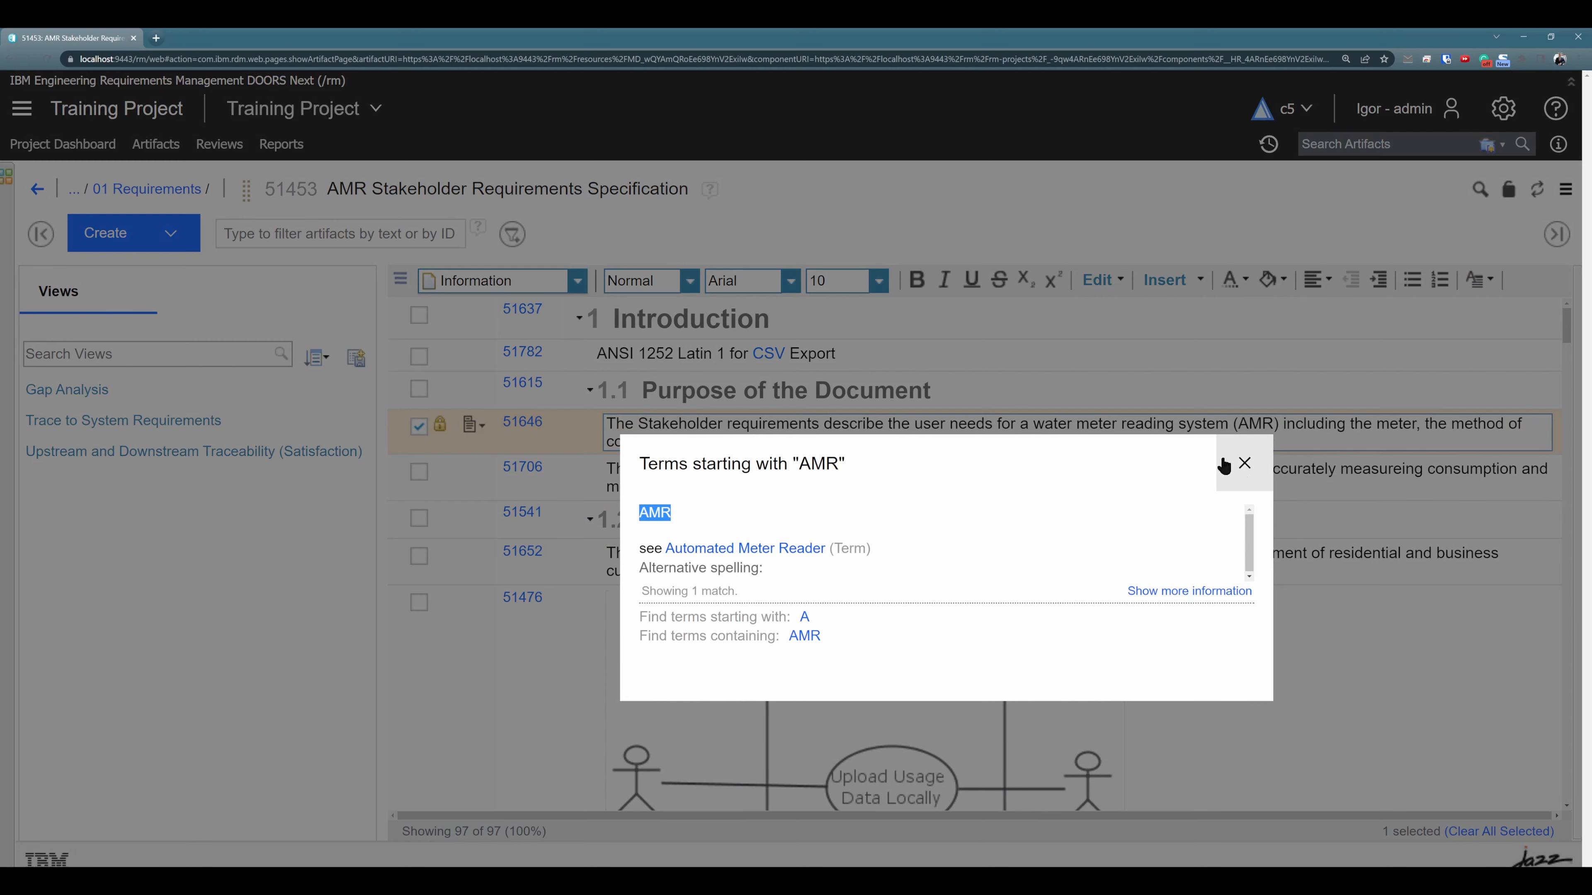
{"action": "left_click", "coordinate": [1244, 462]}
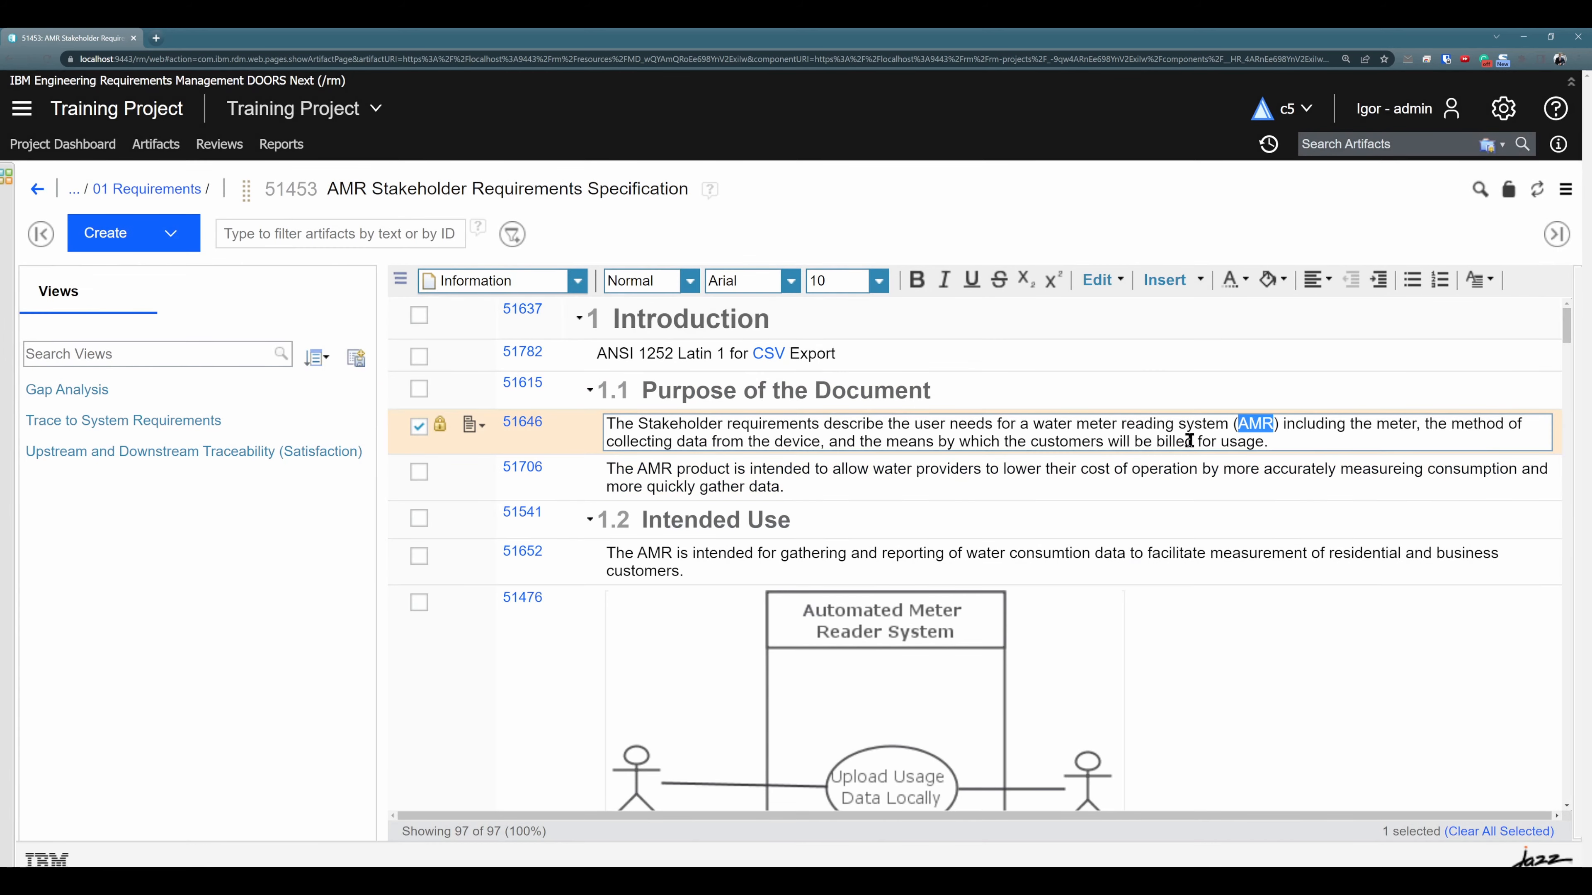
Preview the linked AMR term in the definitions table of section 1.3, and end the editing of artifact 51646.
{"action": "scroll", "coordinate": [1145, 467], "scroll_direction": "down", "scroll_amount": 3}
{"action": "scroll", "coordinate": [1144, 469], "scroll_direction": "down", "scroll_amount": 3}
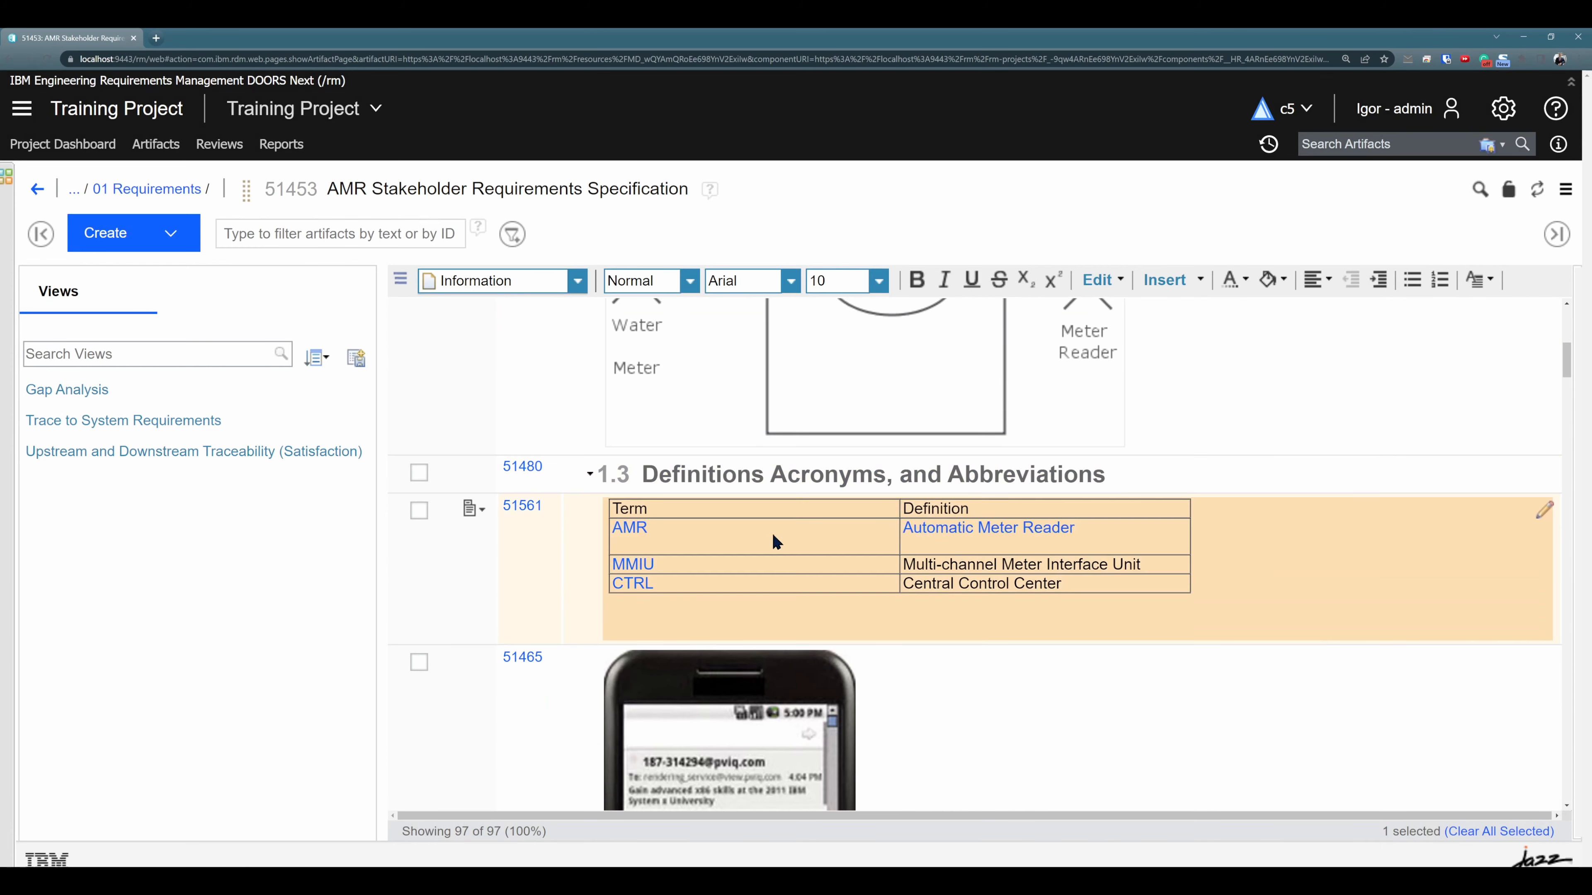
{"action": "mouse_move", "coordinate": [640, 537]}
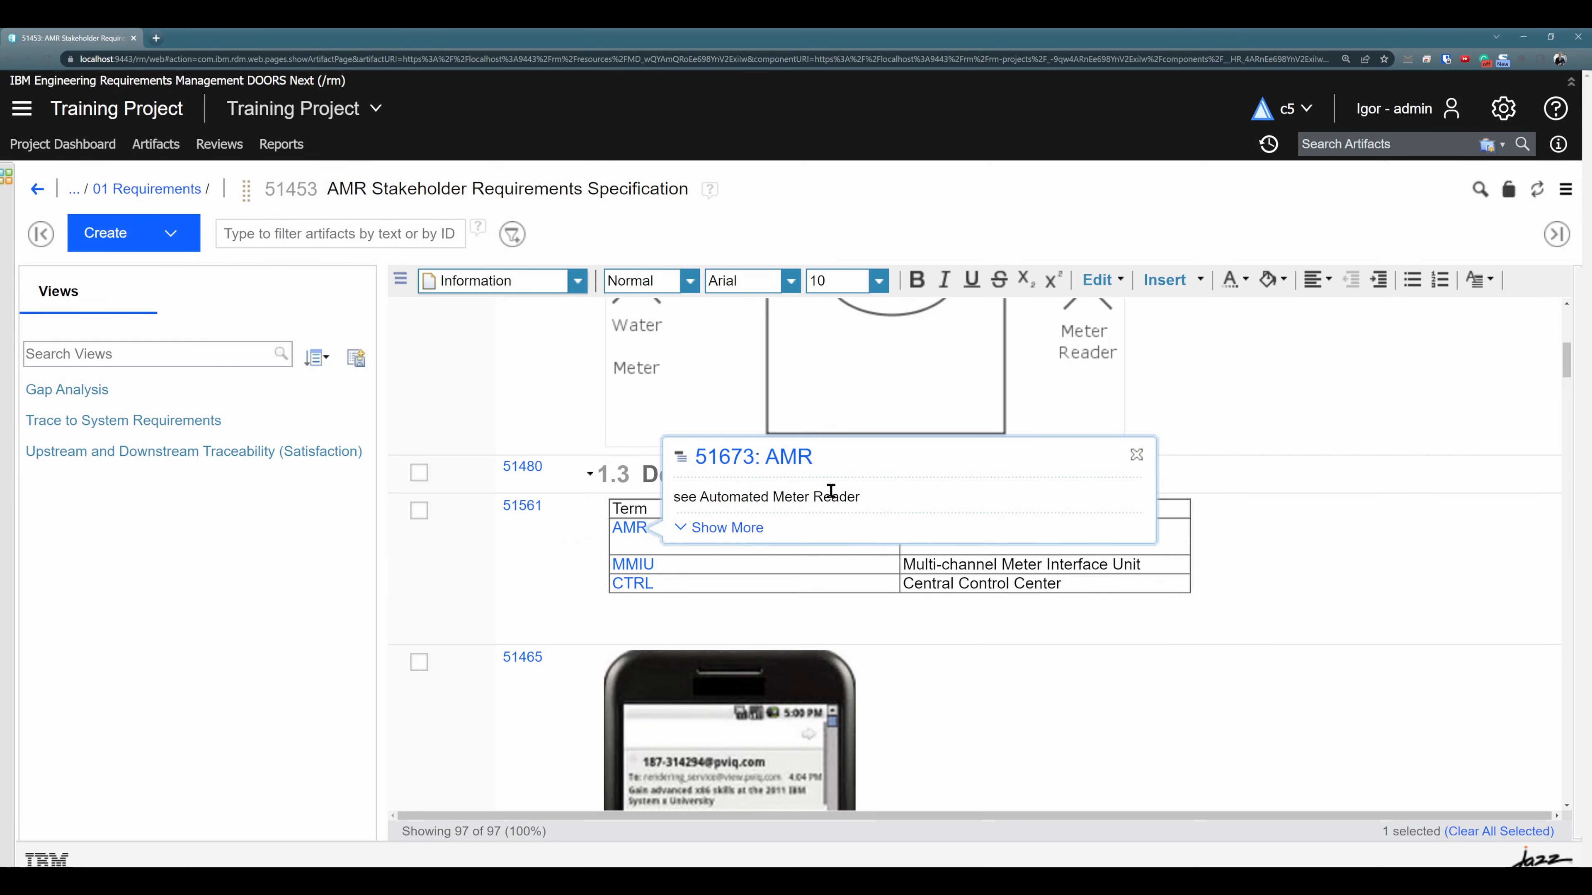
{"action": "scroll", "coordinate": [1203, 501], "scroll_direction": "up", "scroll_amount": 10}
{"action": "left_click", "coordinate": [1245, 391]}
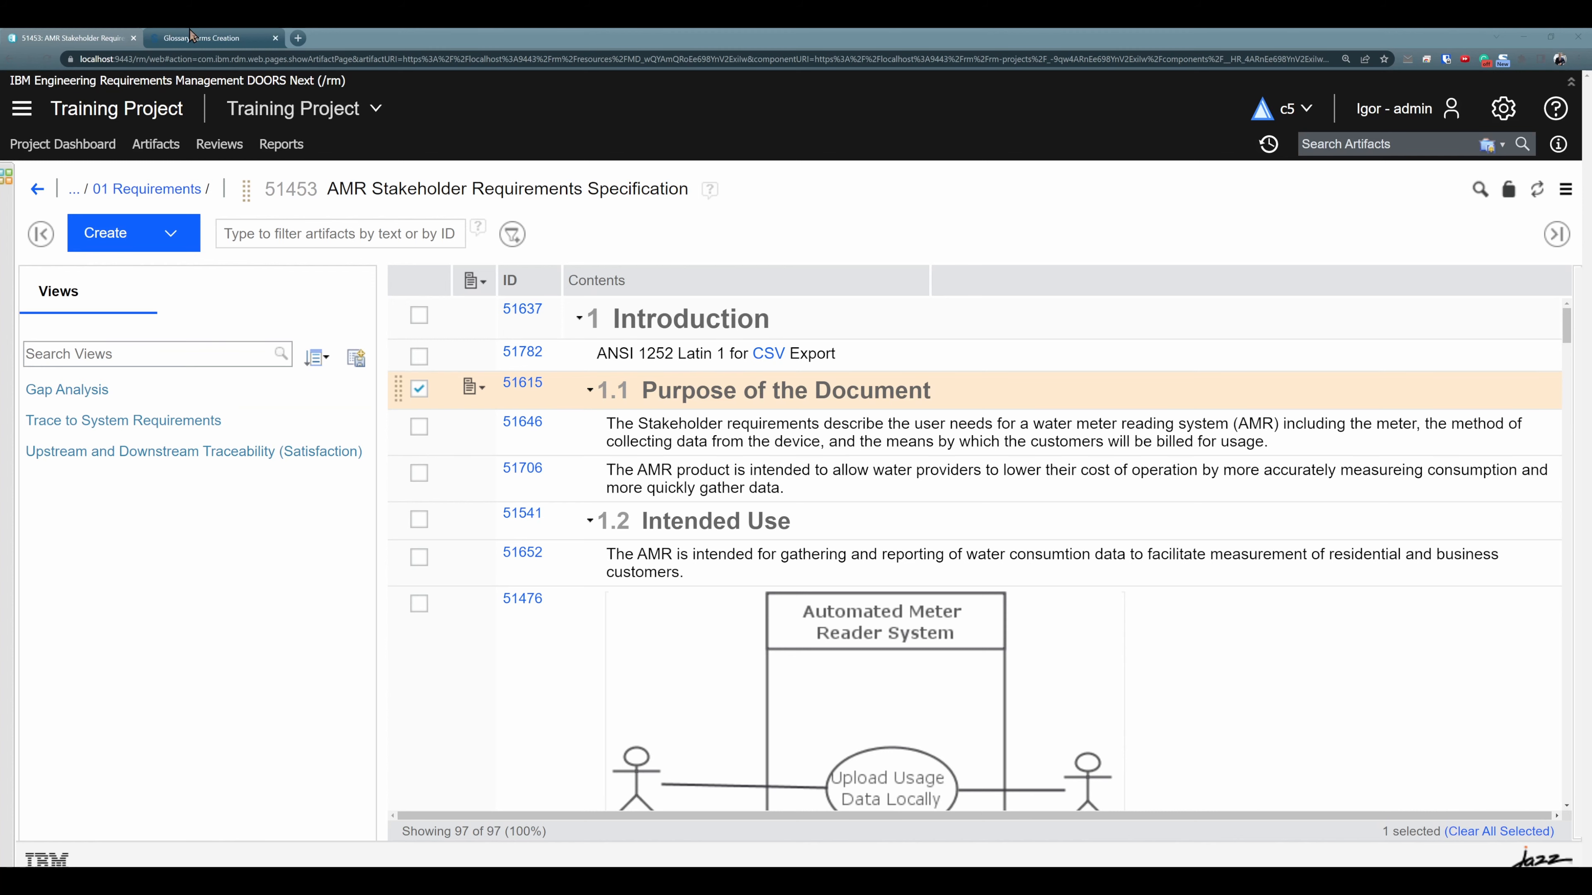
Switch to the Softacus web page on Glossary Terms Creation and read the extension's introductory description.
{"action": "left_click", "coordinate": [200, 38]}
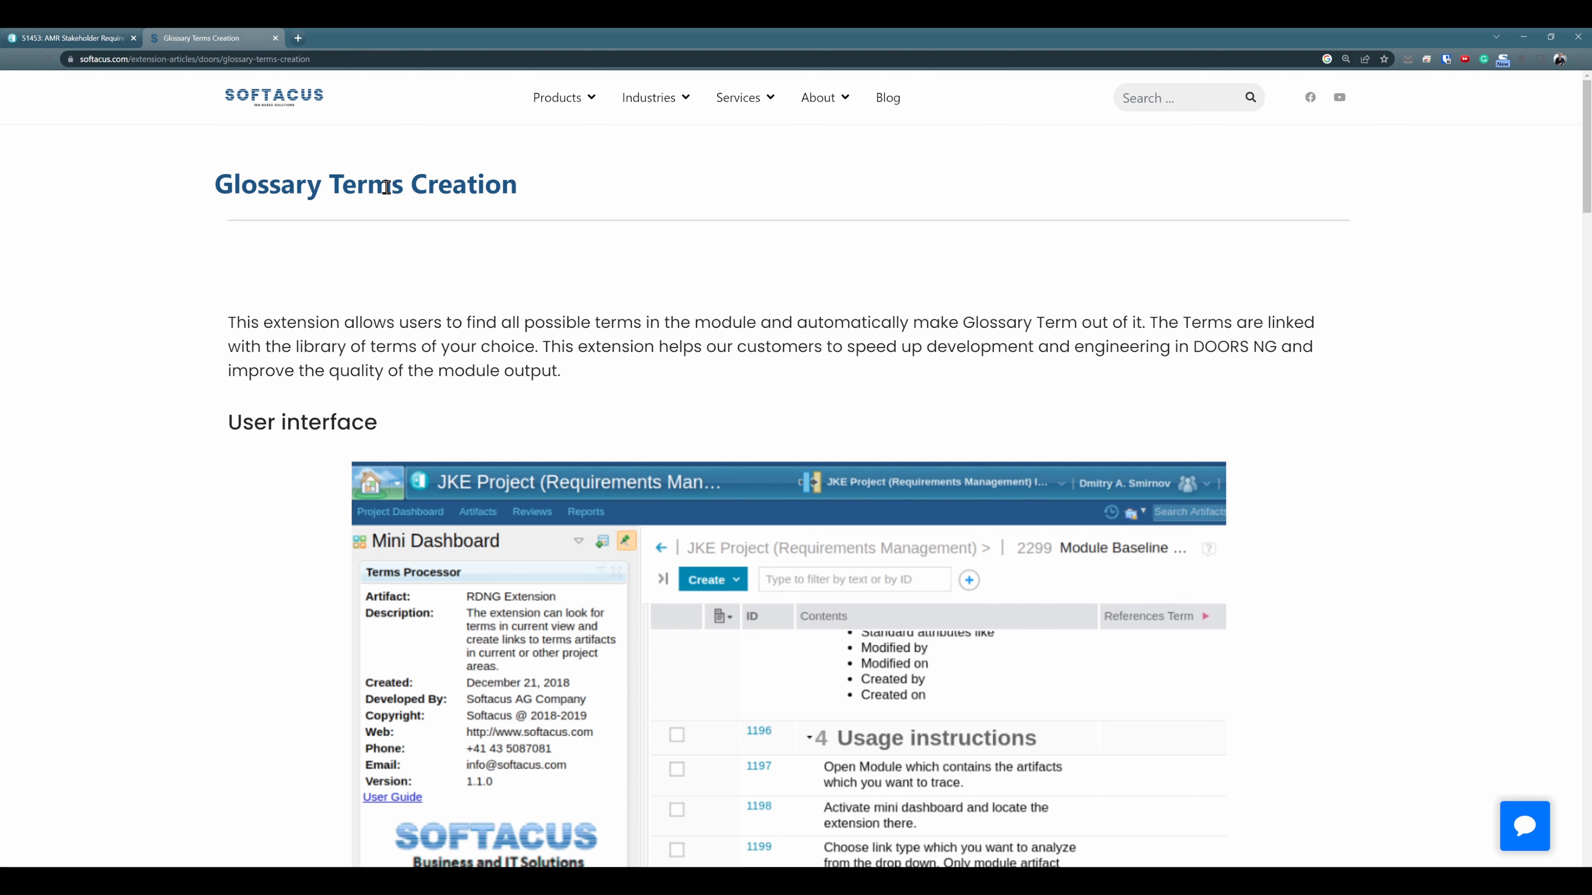
{"action": "left_click_drag", "start_coordinate": [526, 191], "coordinate": [257, 253]}
{"action": "left_click", "coordinate": [323, 260]}
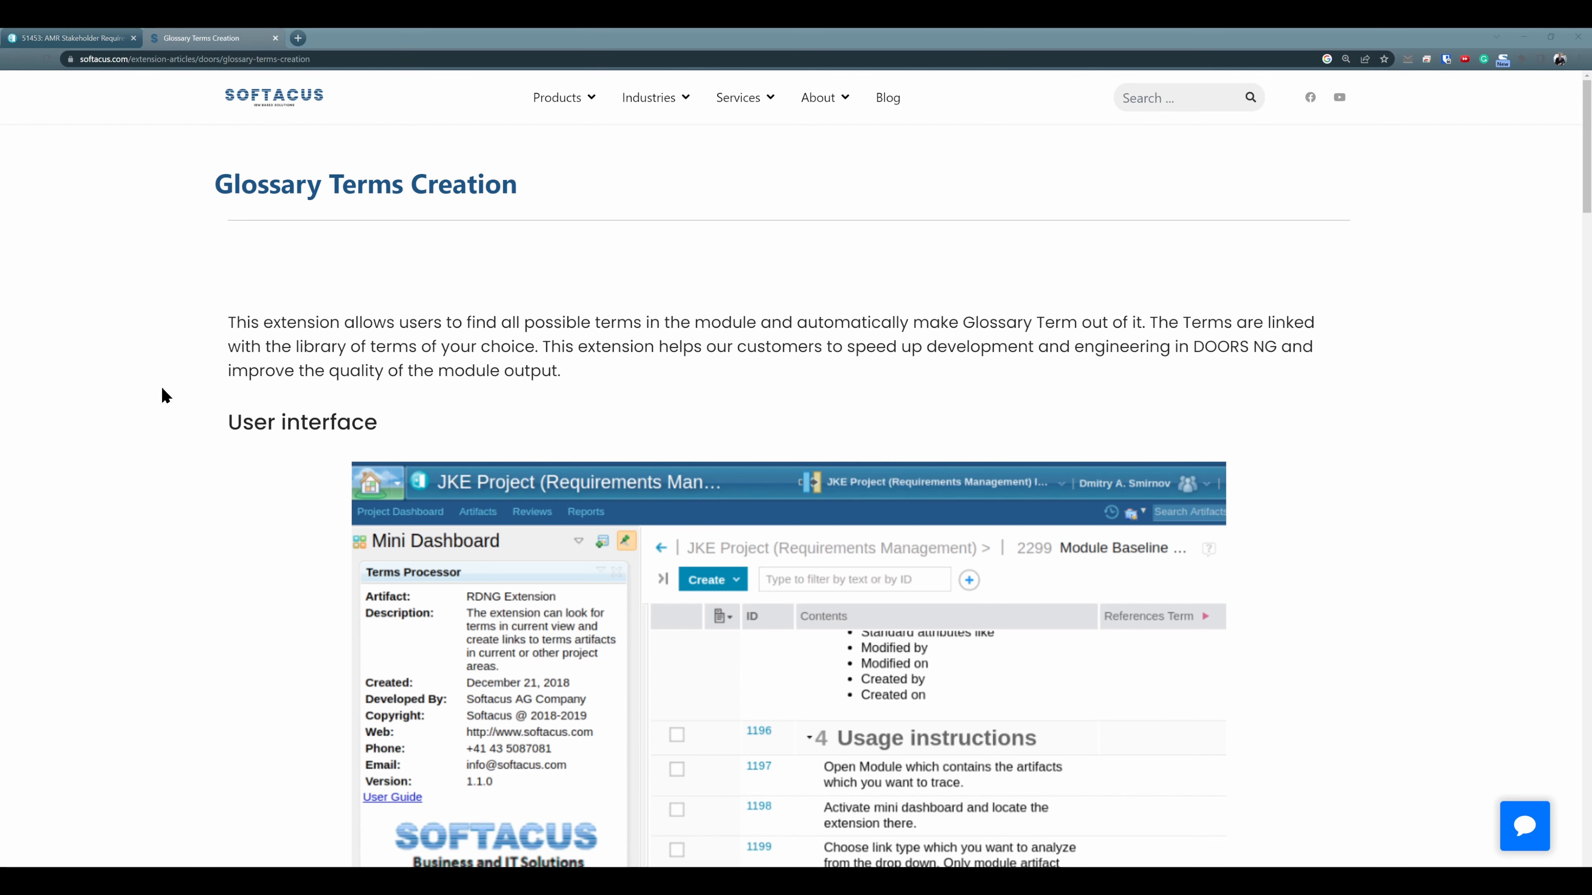
{"action": "left_click_drag", "start_coordinate": [488, 322], "coordinate": [721, 327]}
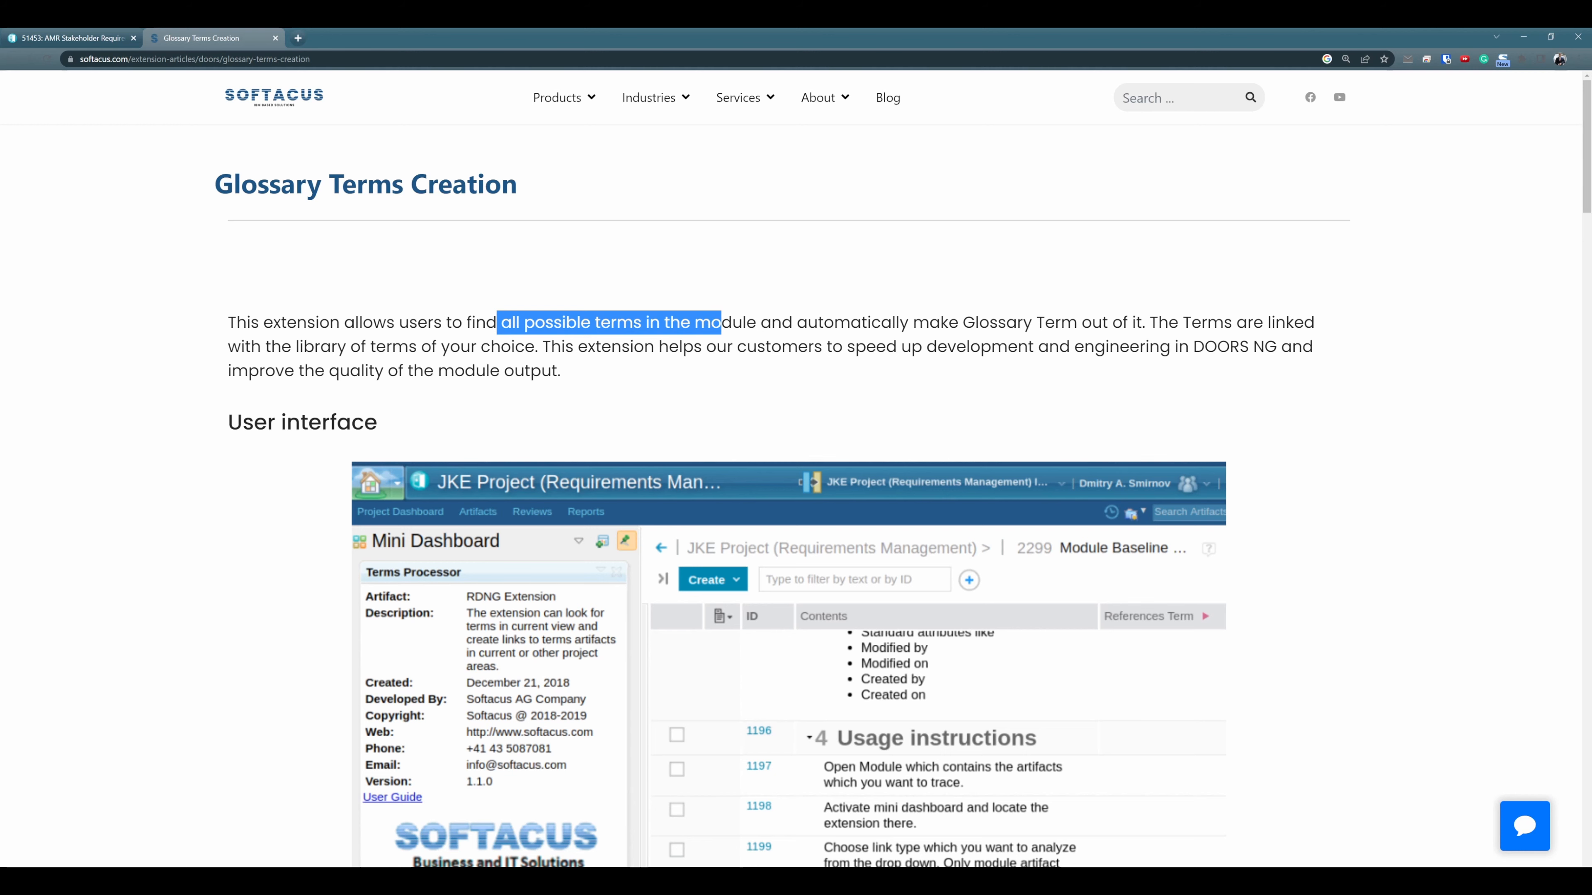
Return to the AMR Stakeholder Requirements Specification and link the word AMR in artifact 51646 to the existing AMR glossary term.
{"action": "left_click", "coordinate": [96, 40]}
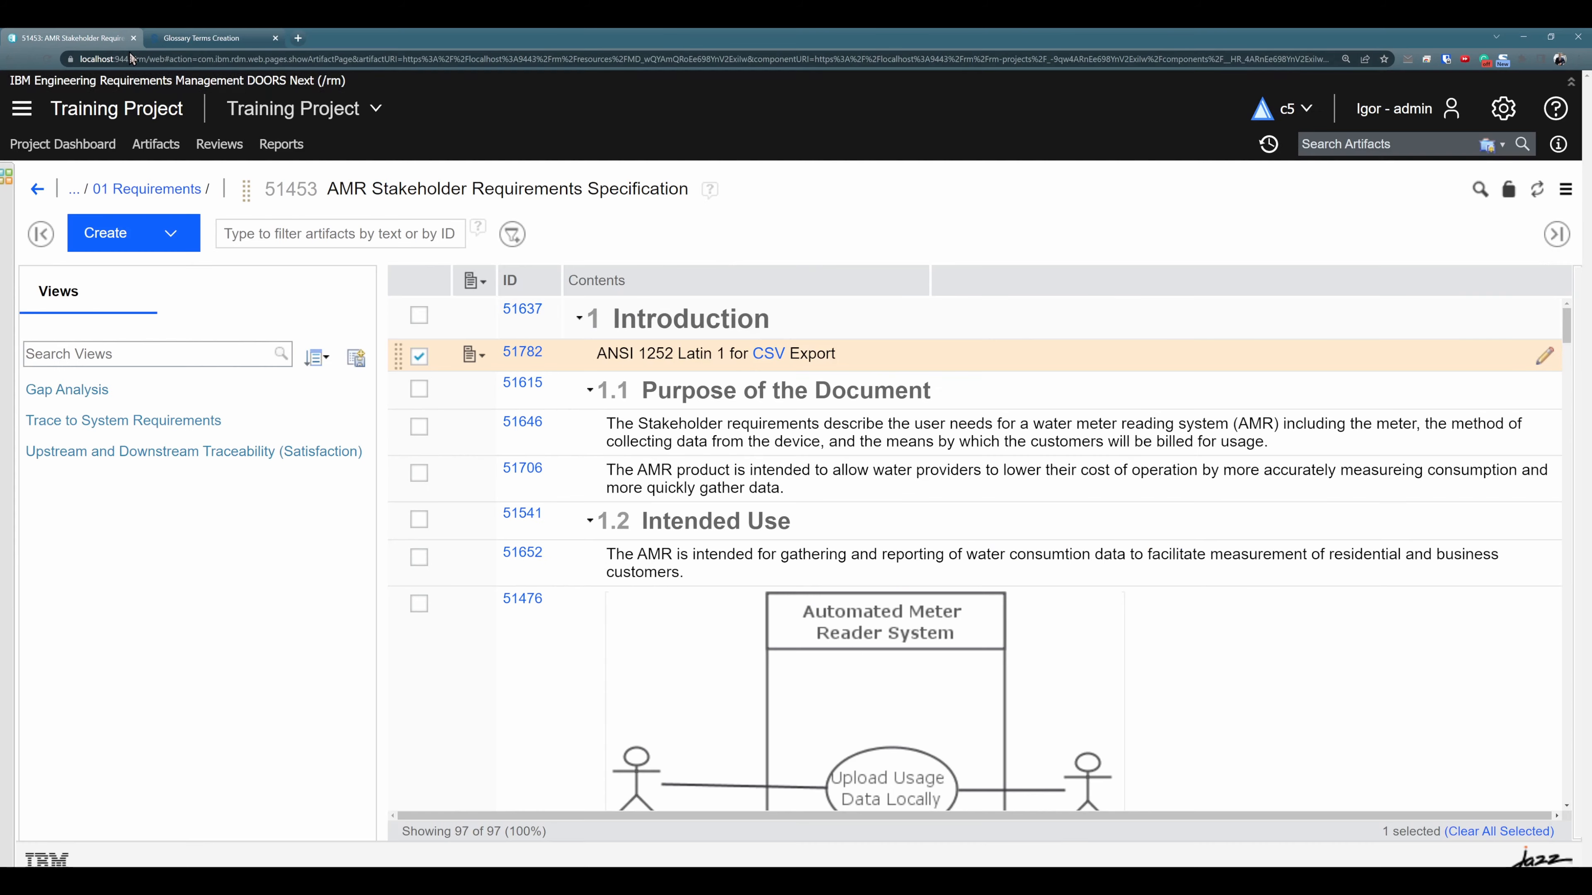
{"action": "left_click", "coordinate": [1542, 428]}
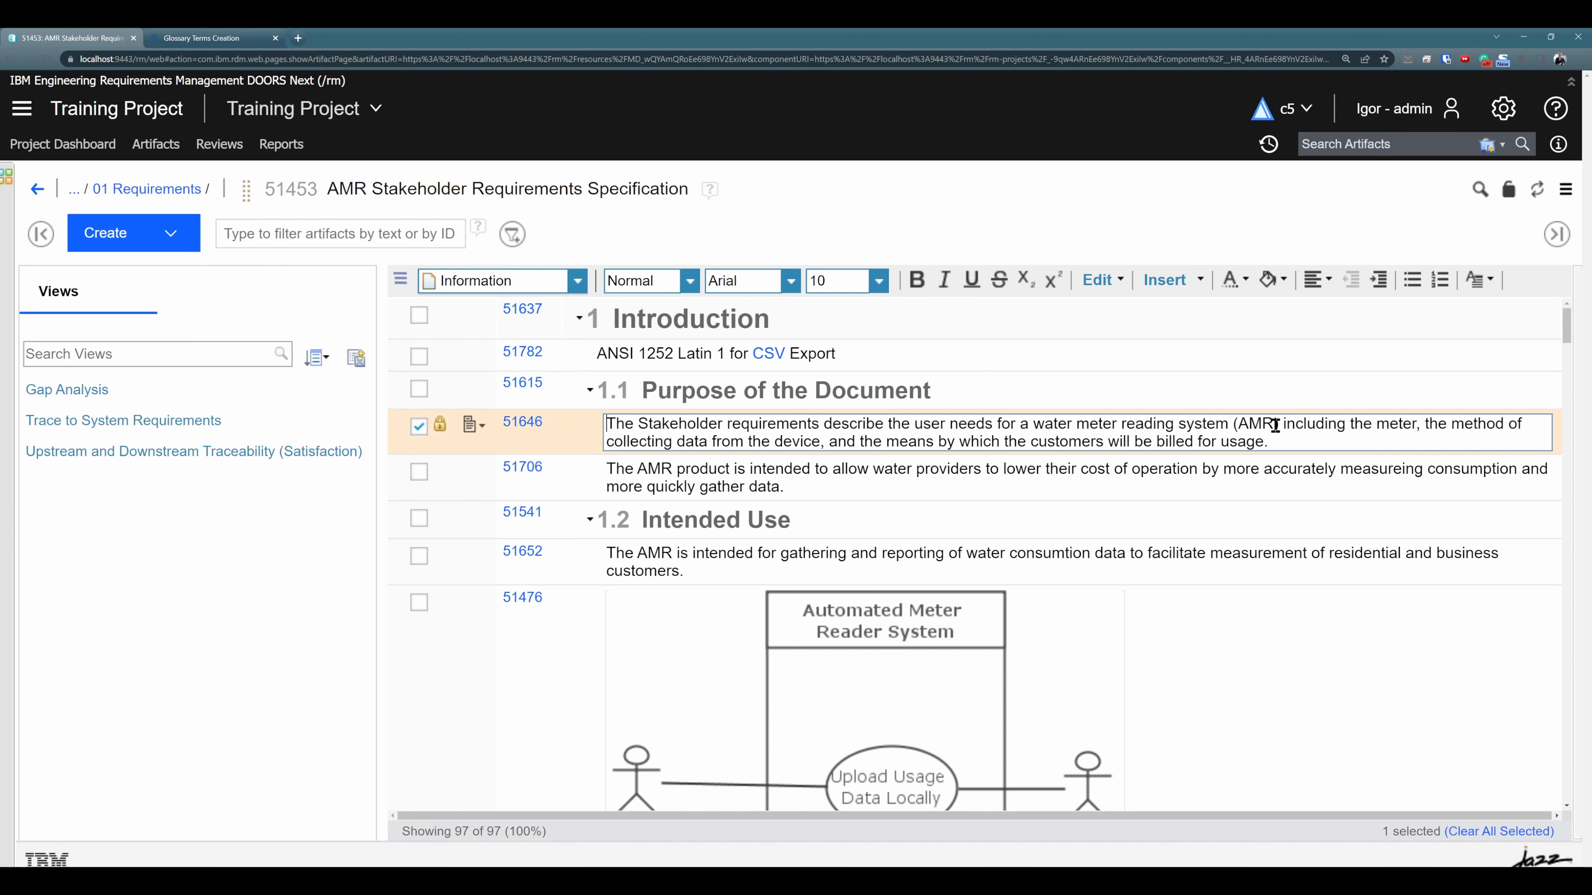
{"action": "left_click_drag", "start_coordinate": [1276, 426], "coordinate": [1244, 420]}
{"action": "left_click", "coordinate": [1488, 279]}
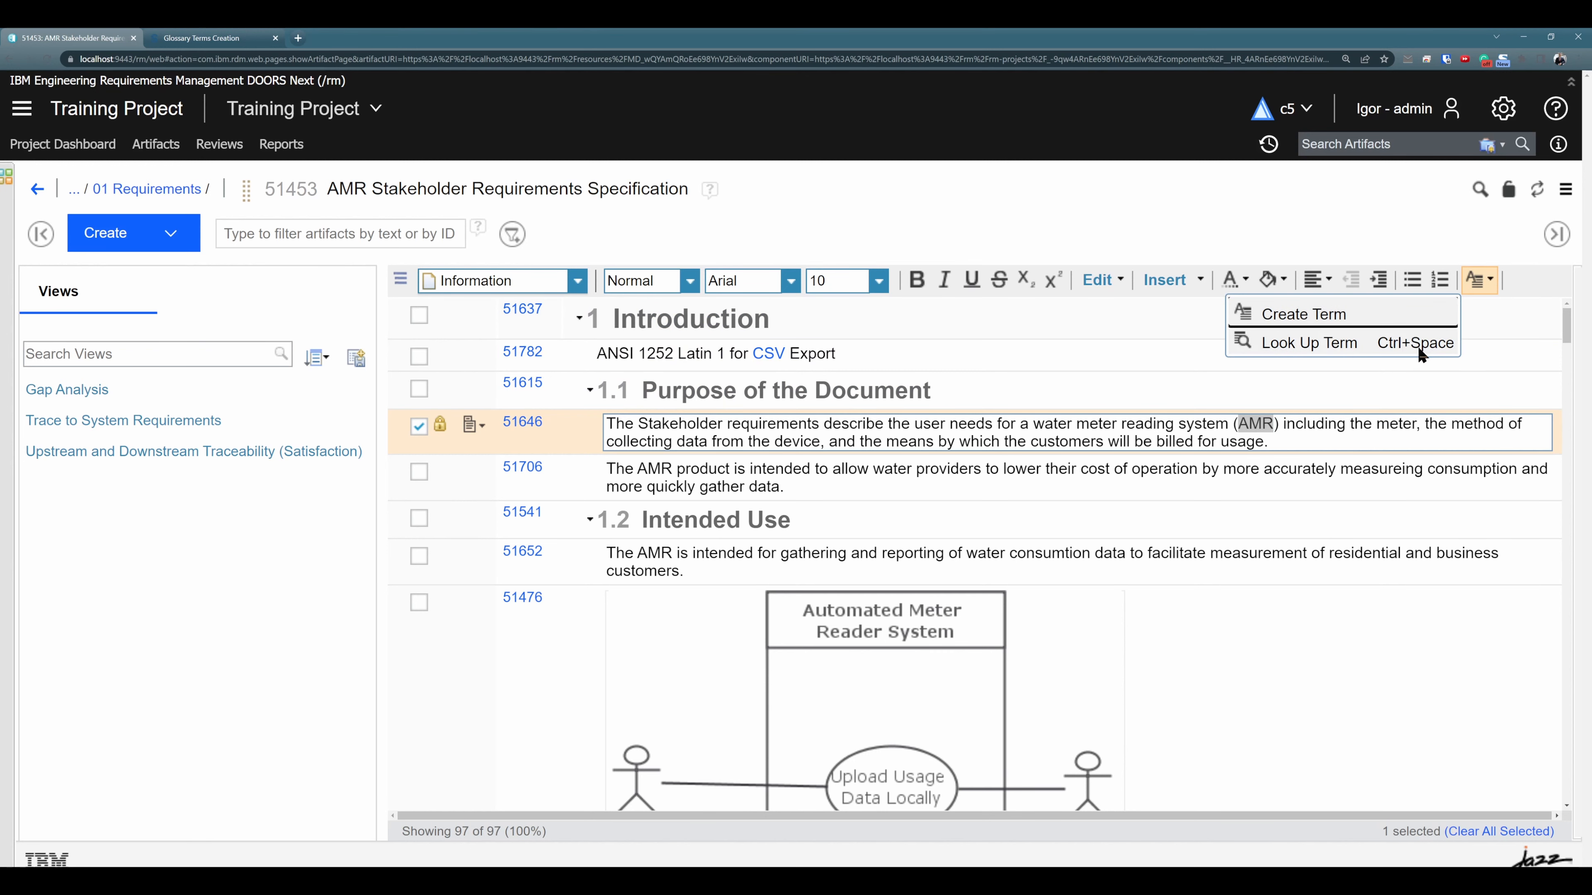
{"action": "left_click", "coordinate": [1276, 428]}
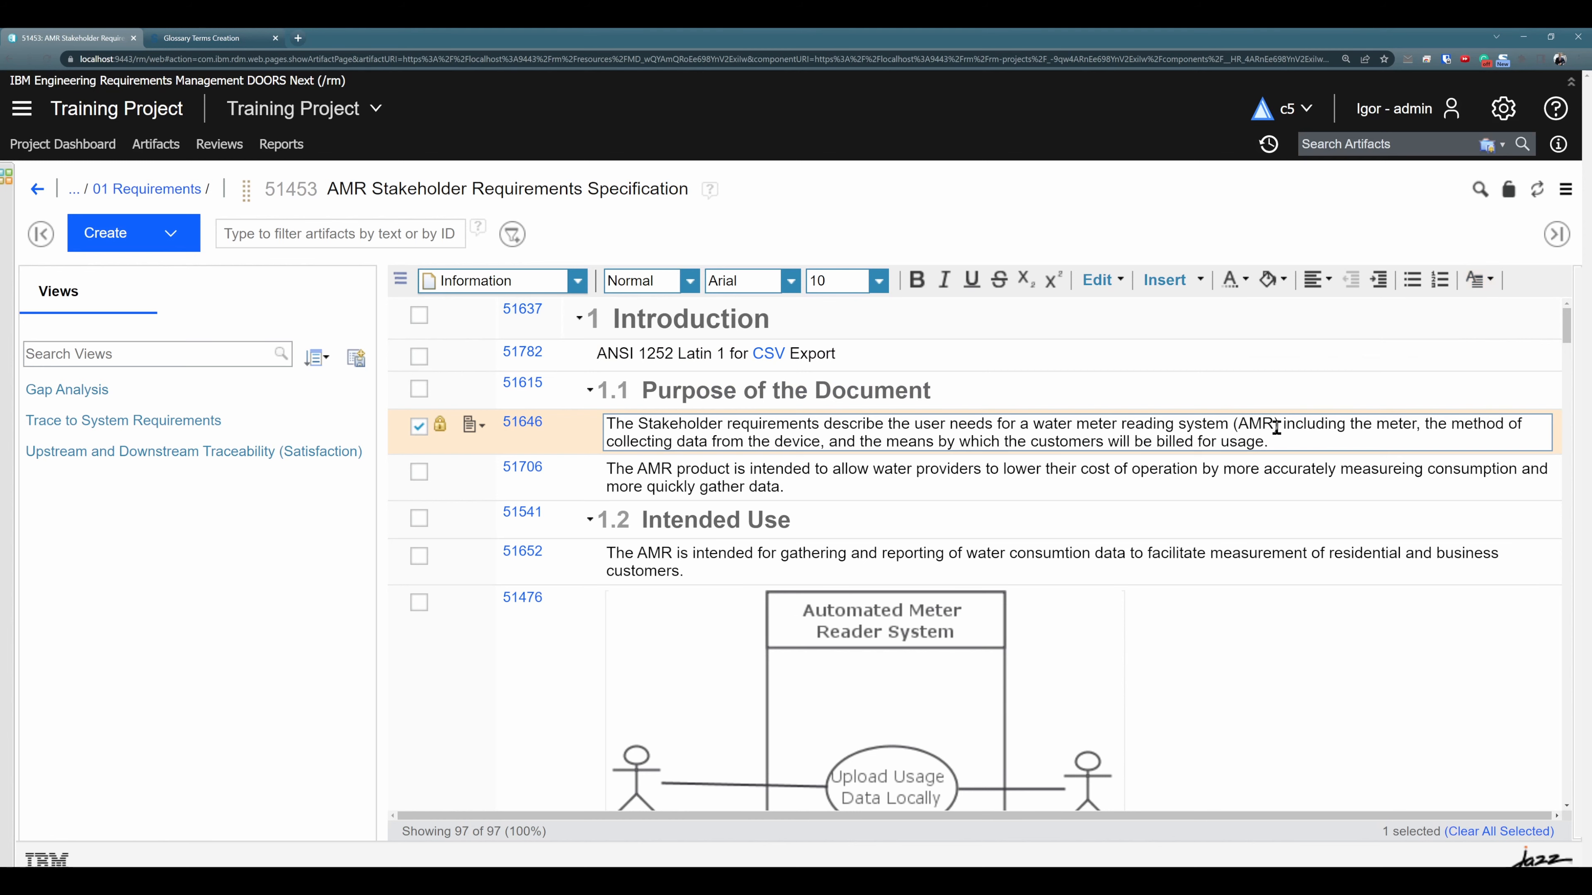
{"action": "left_click_drag", "start_coordinate": [1276, 428], "coordinate": [1238, 426]}
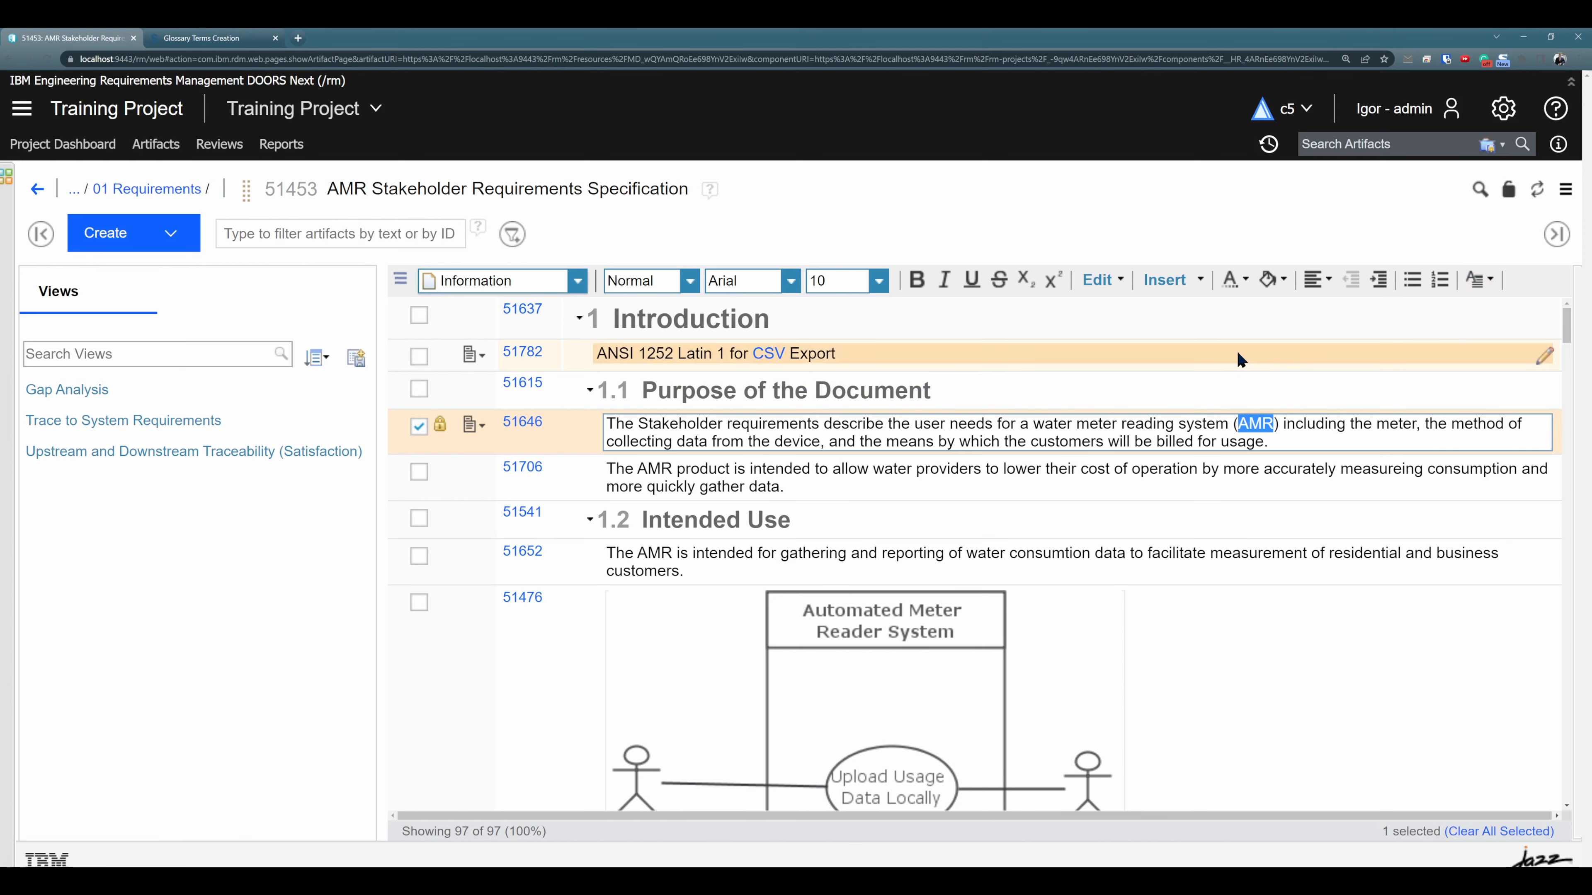
{"action": "key", "text": "ctrl+m"}
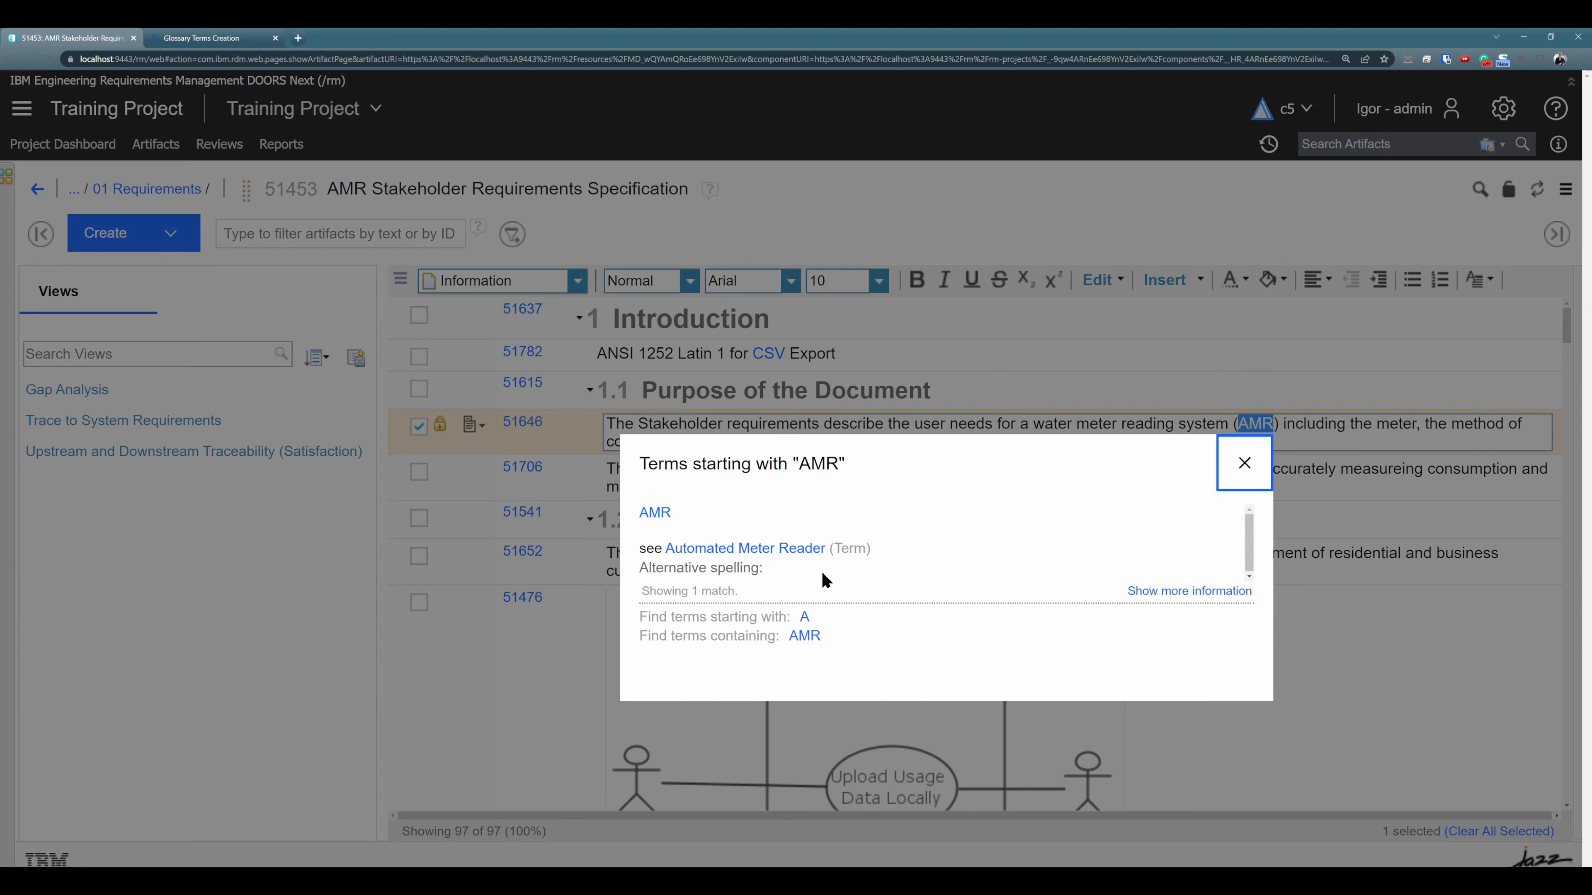
{"action": "left_click", "coordinate": [654, 514]}
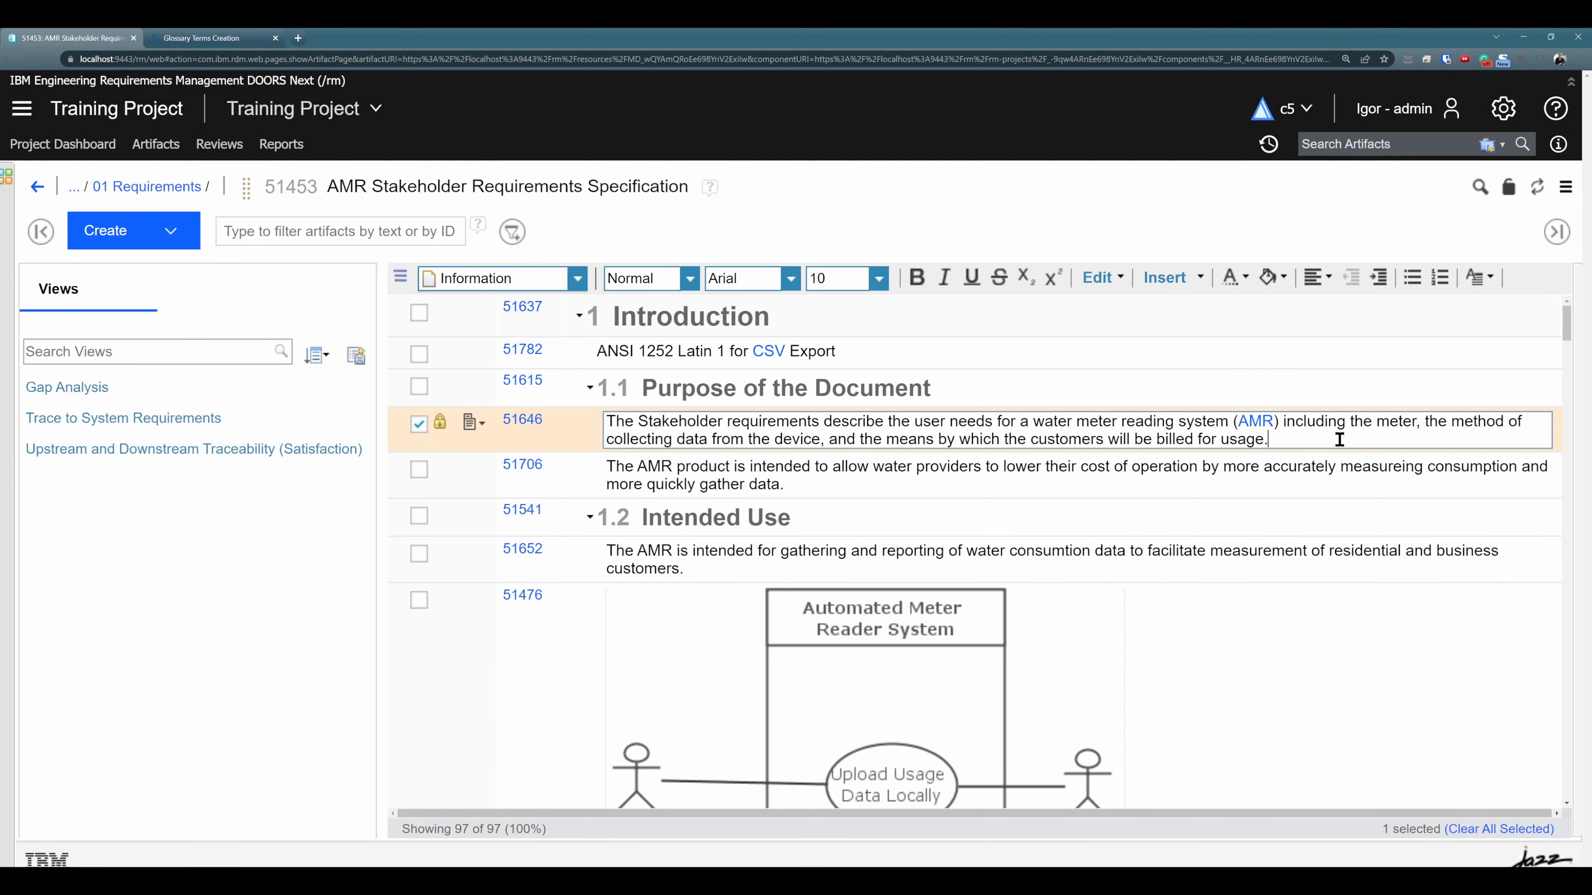
{"action": "left_click_drag", "start_coordinate": [1274, 419], "coordinate": [1241, 422]}
{"action": "left_click", "coordinate": [1354, 429]}
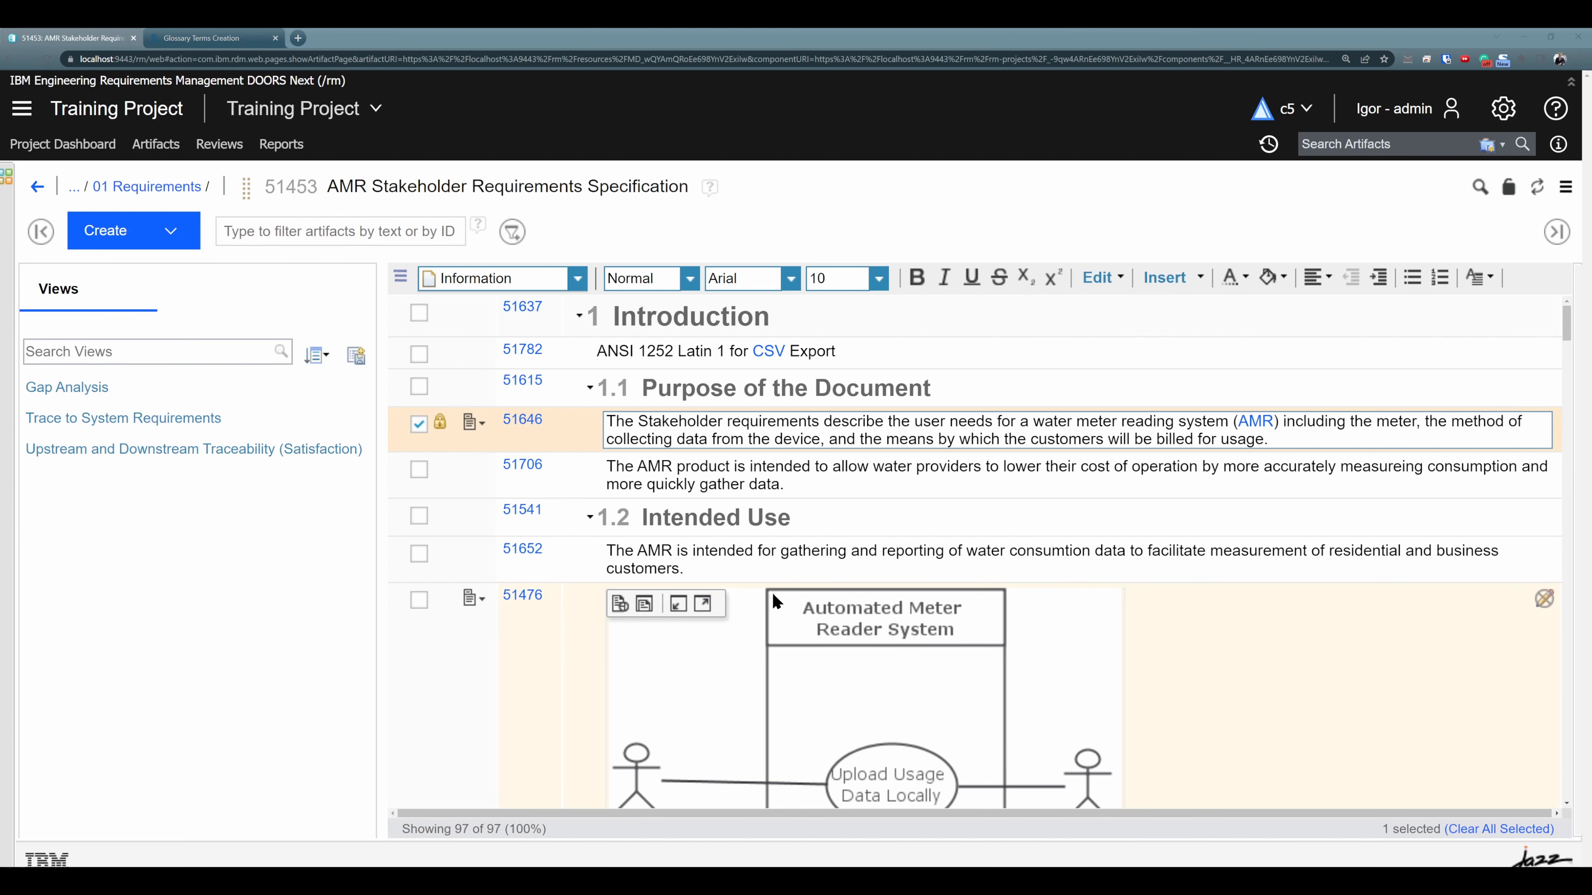
{"action": "left_click", "coordinate": [1067, 550]}
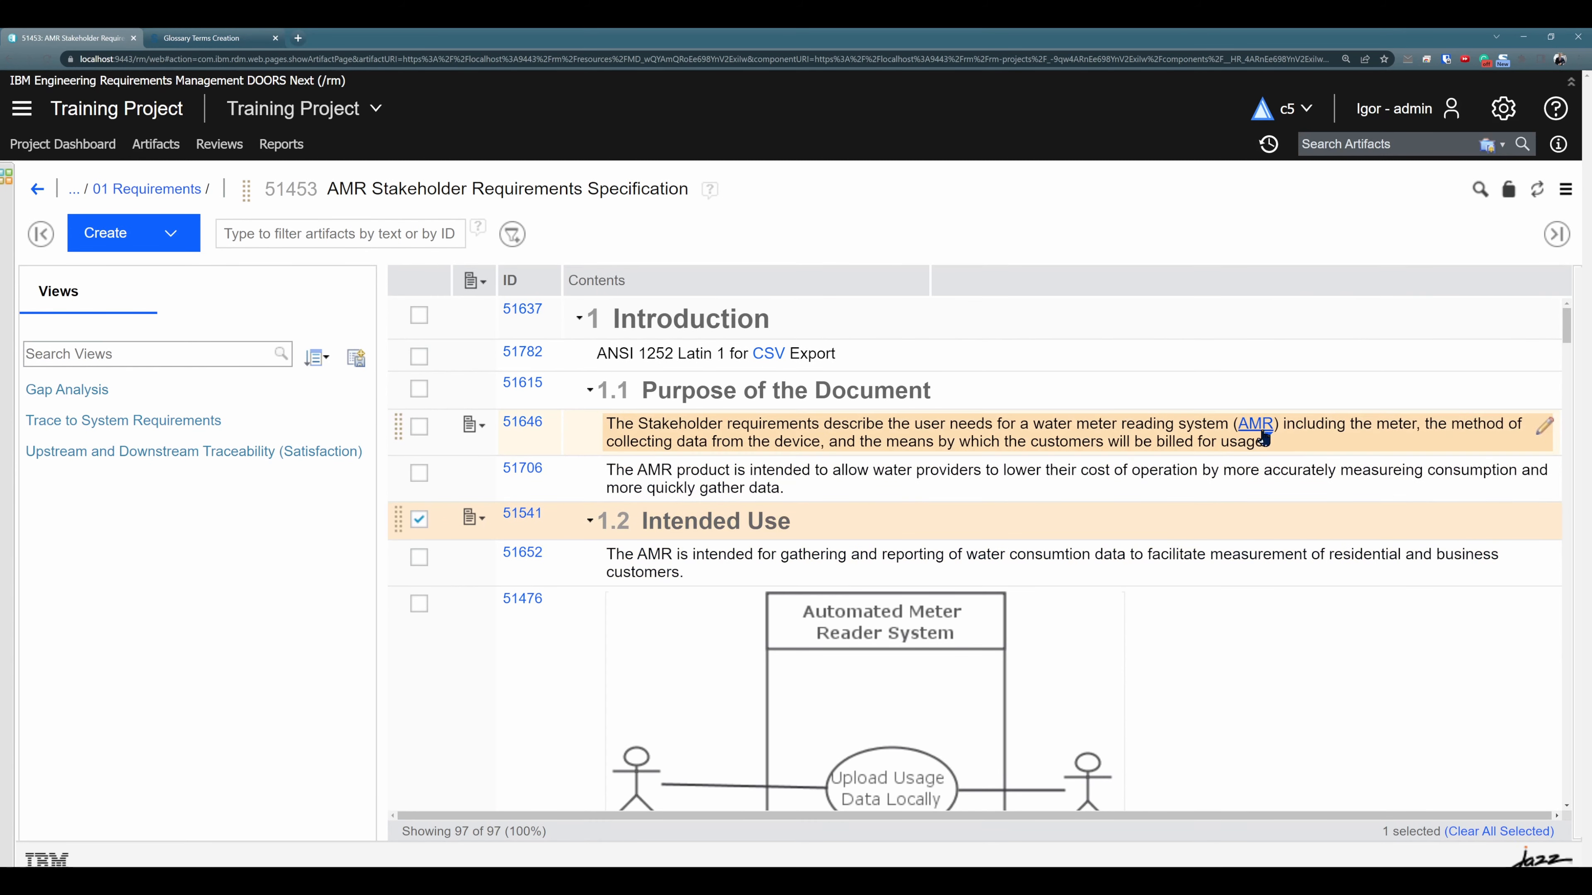
Link the word AMR in artifact 51706 to the existing AMR glossary term and end the editing.
{"action": "mouse_move", "coordinate": [1263, 429]}
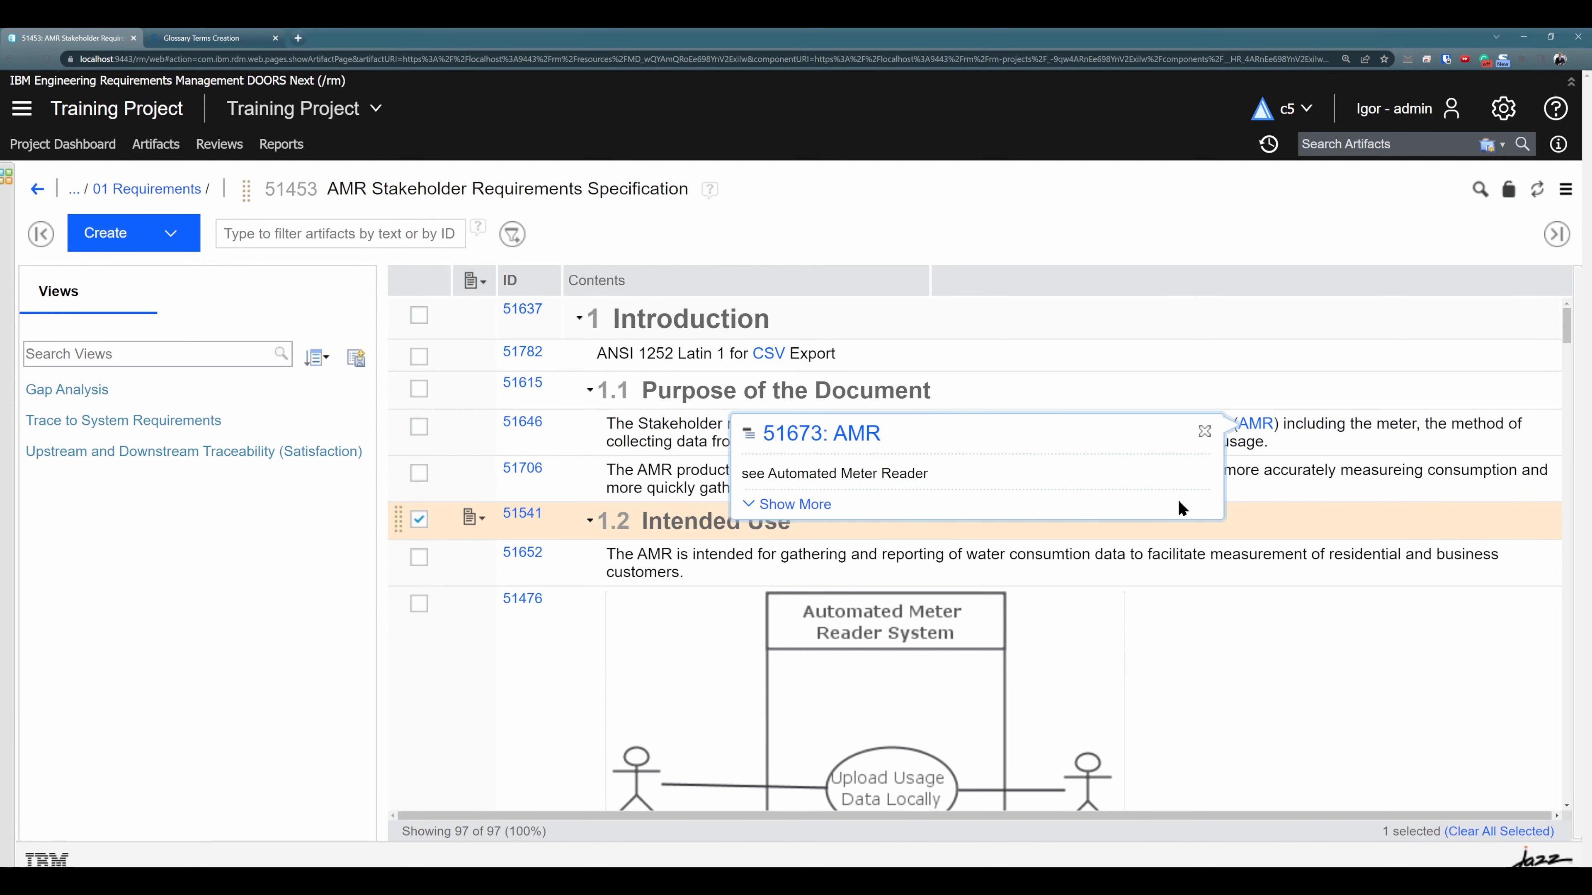
{"action": "left_click", "coordinate": [651, 480]}
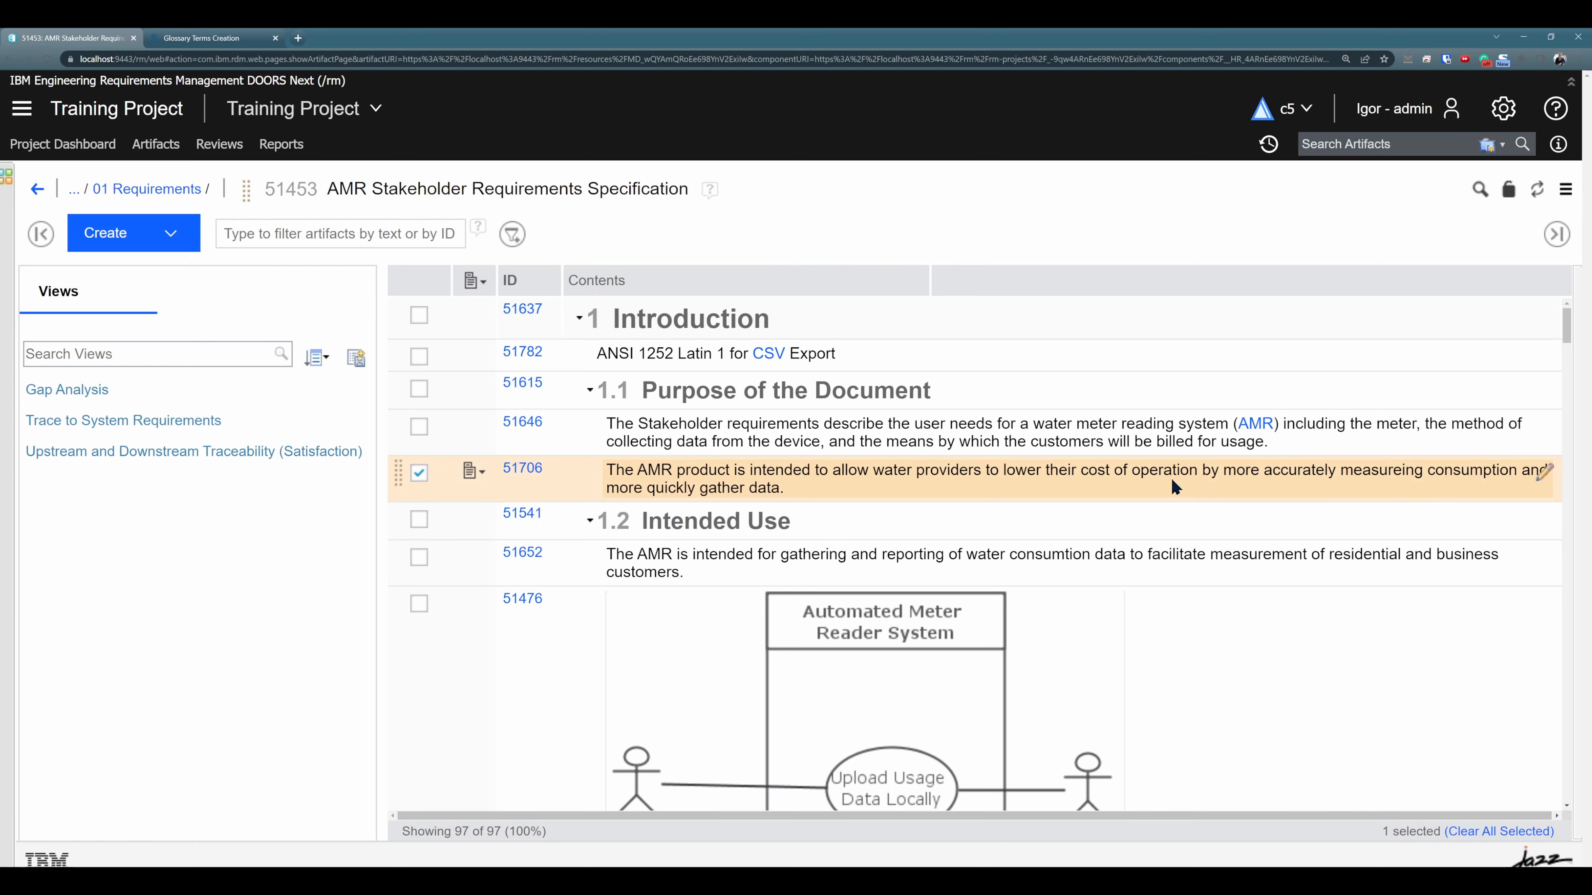
{"action": "left_click", "coordinate": [1543, 471]}
{"action": "left_click_drag", "start_coordinate": [672, 470], "coordinate": [636, 472]}
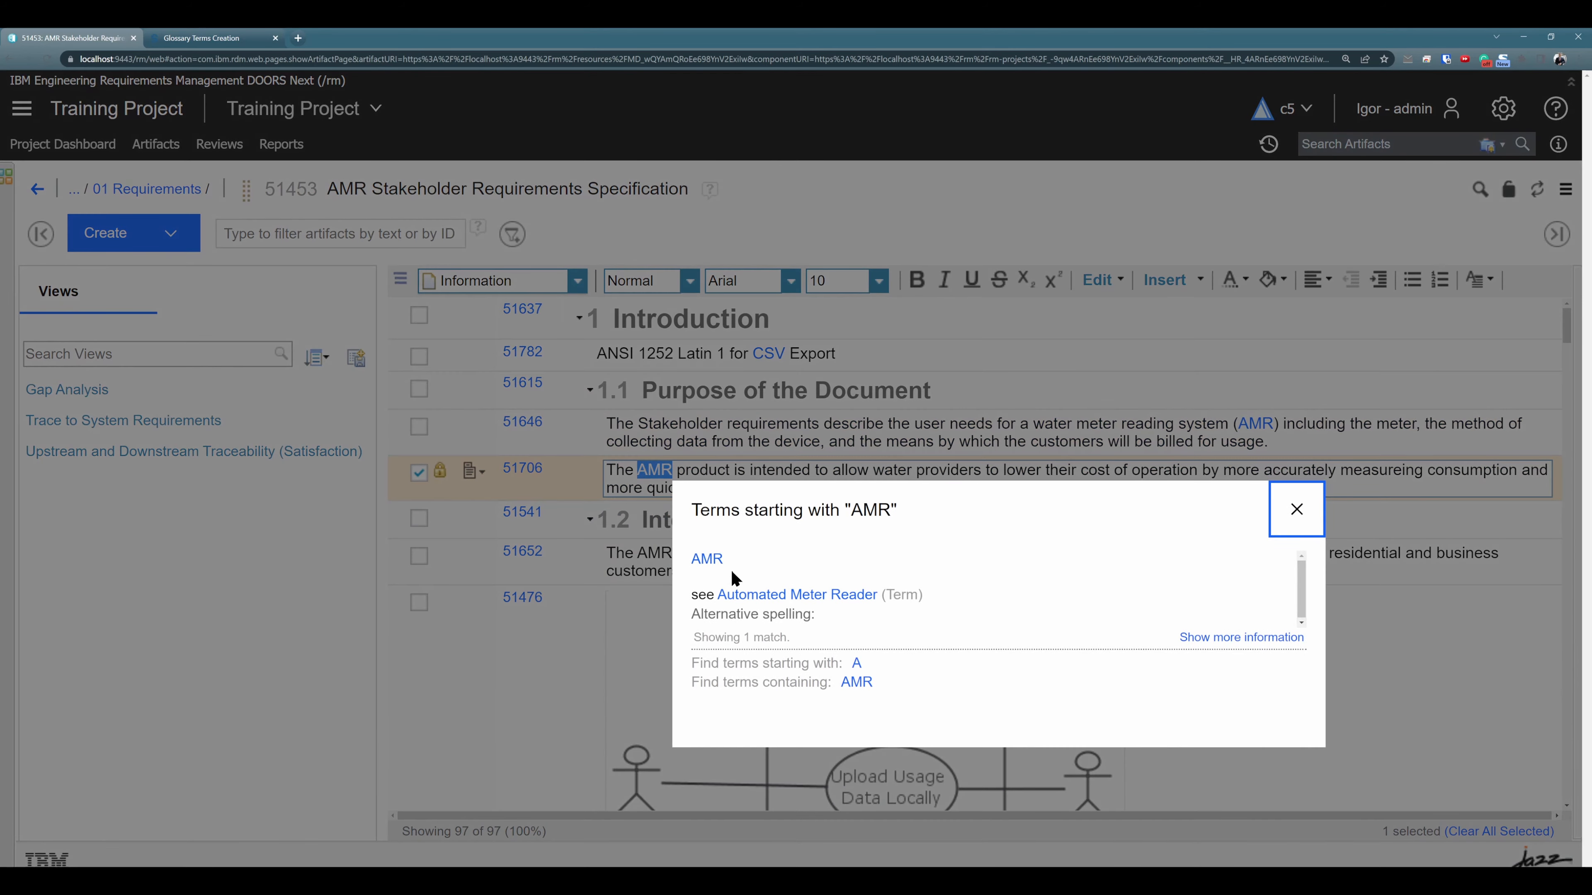
{"action": "left_click", "coordinate": [706, 559]}
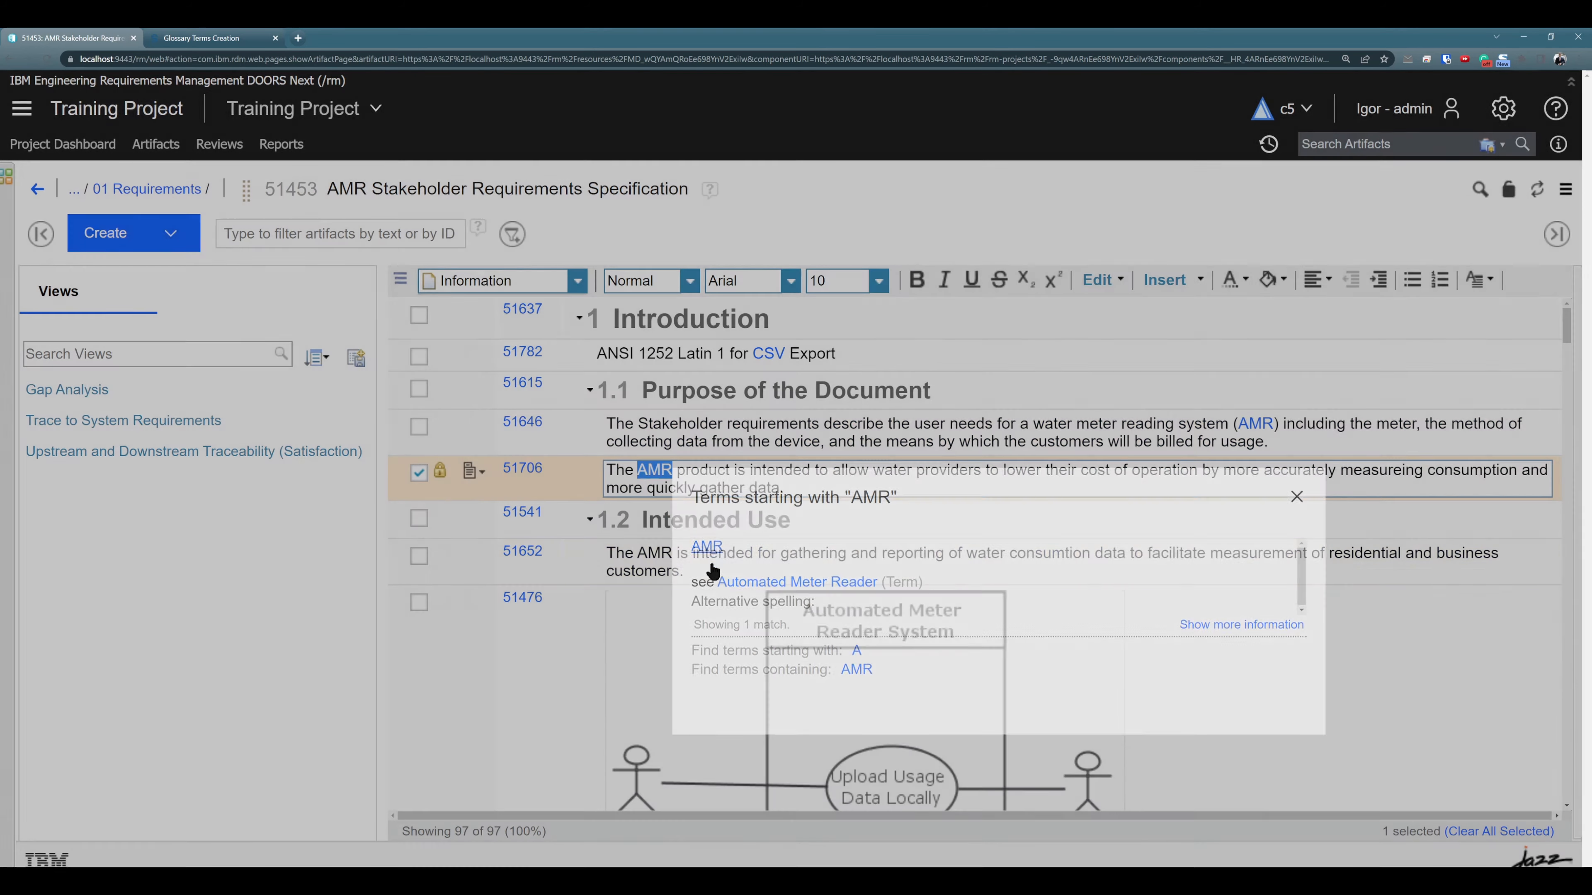
{"action": "left_click", "coordinate": [684, 534]}
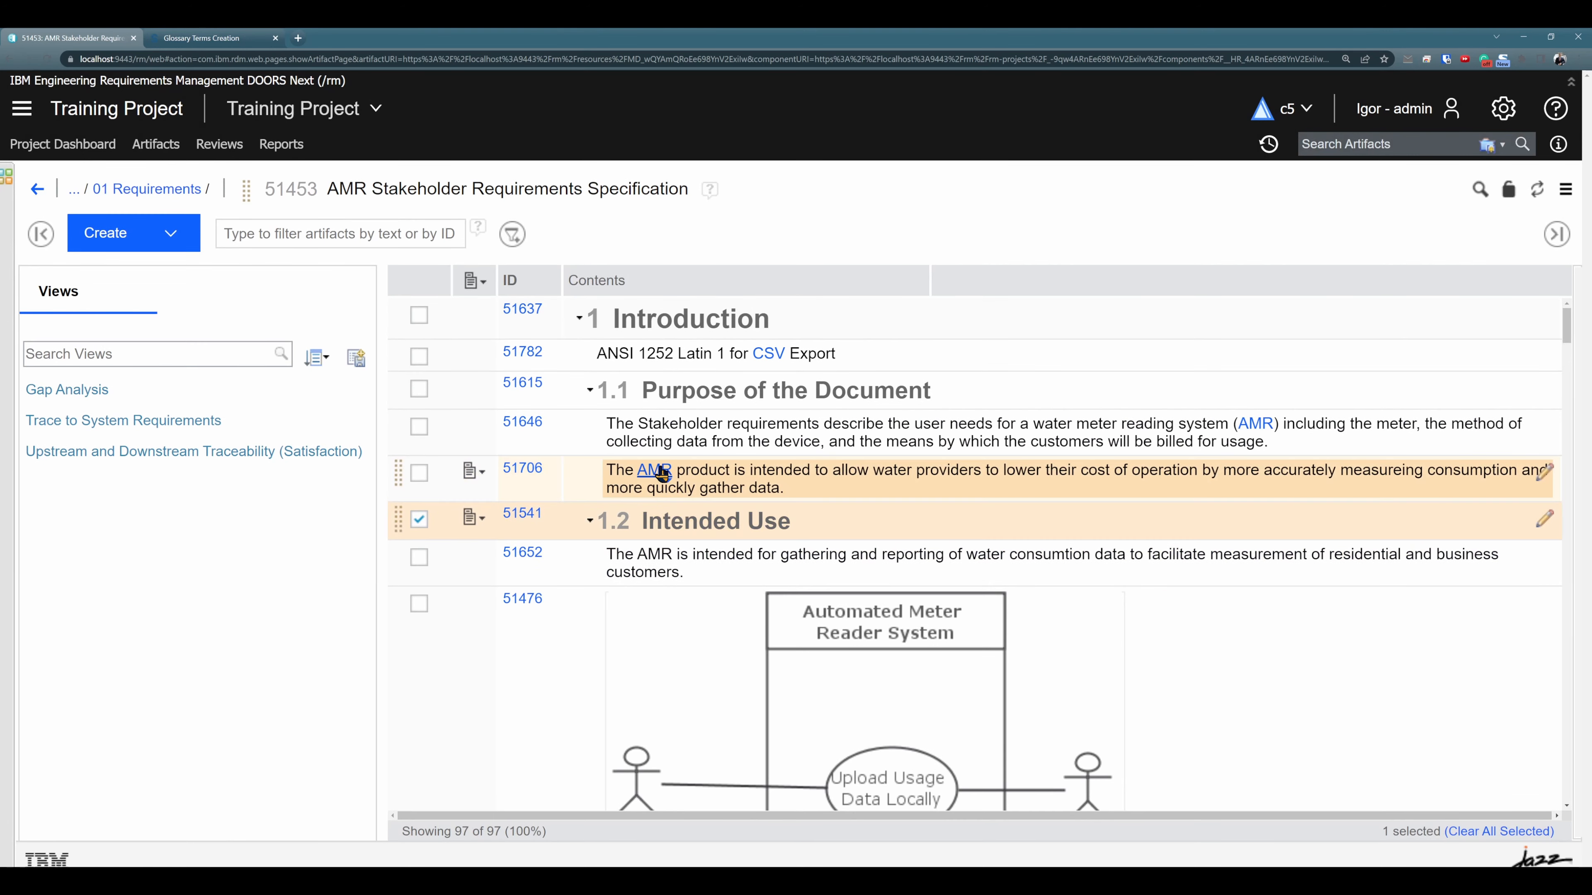
Show the details of artifact 51706 and open the AMR term referenced in its artifact links.
{"action": "mouse_move", "coordinate": [658, 471]}
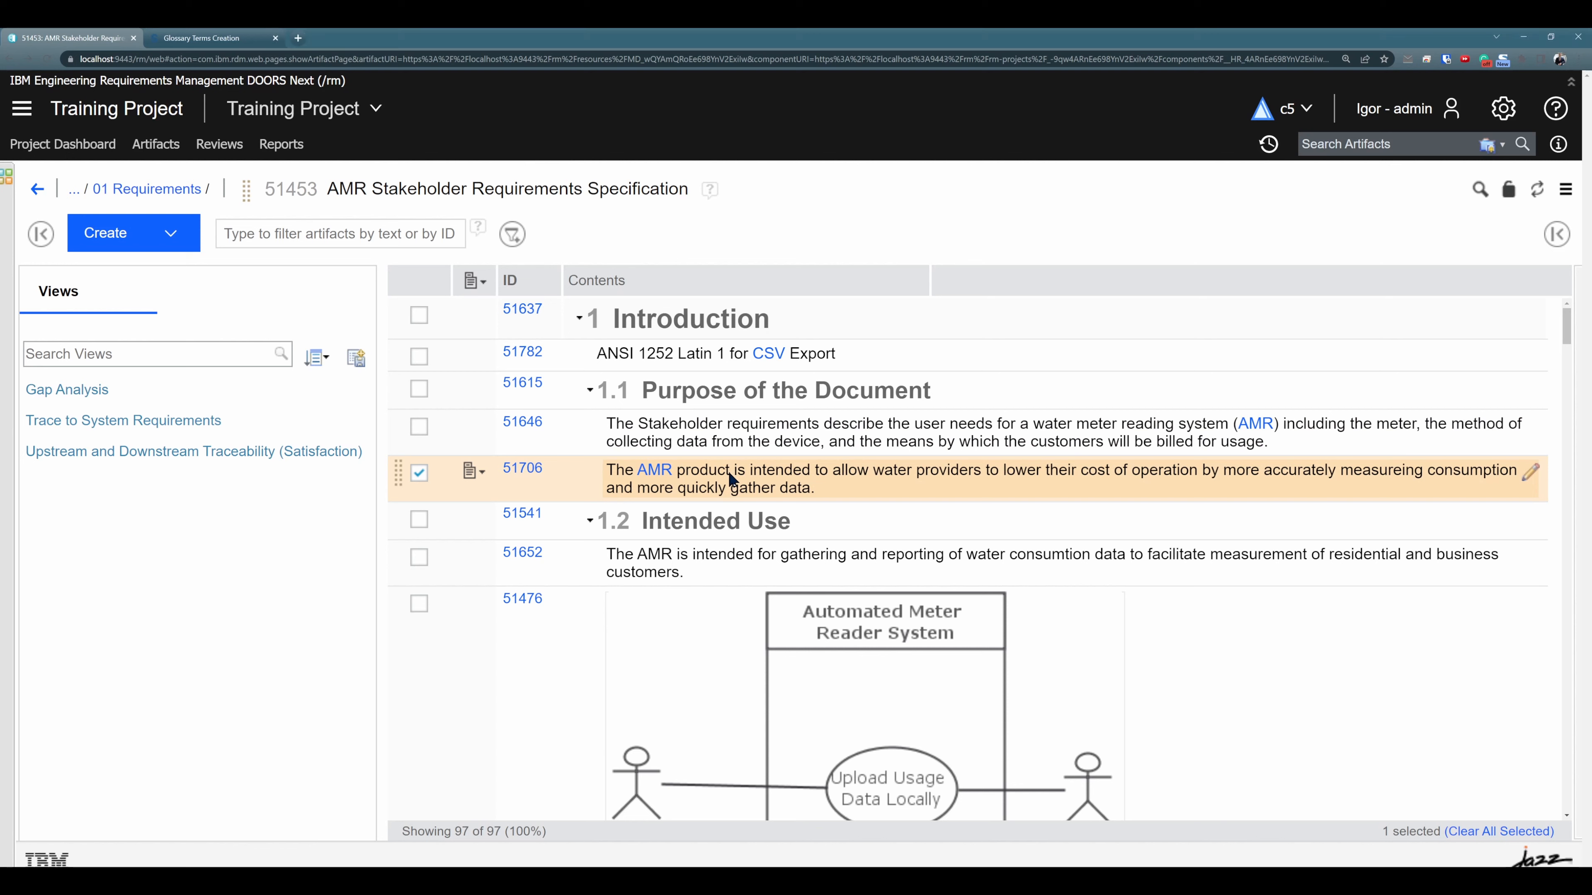
{"action": "left_click", "coordinate": [1556, 235]}
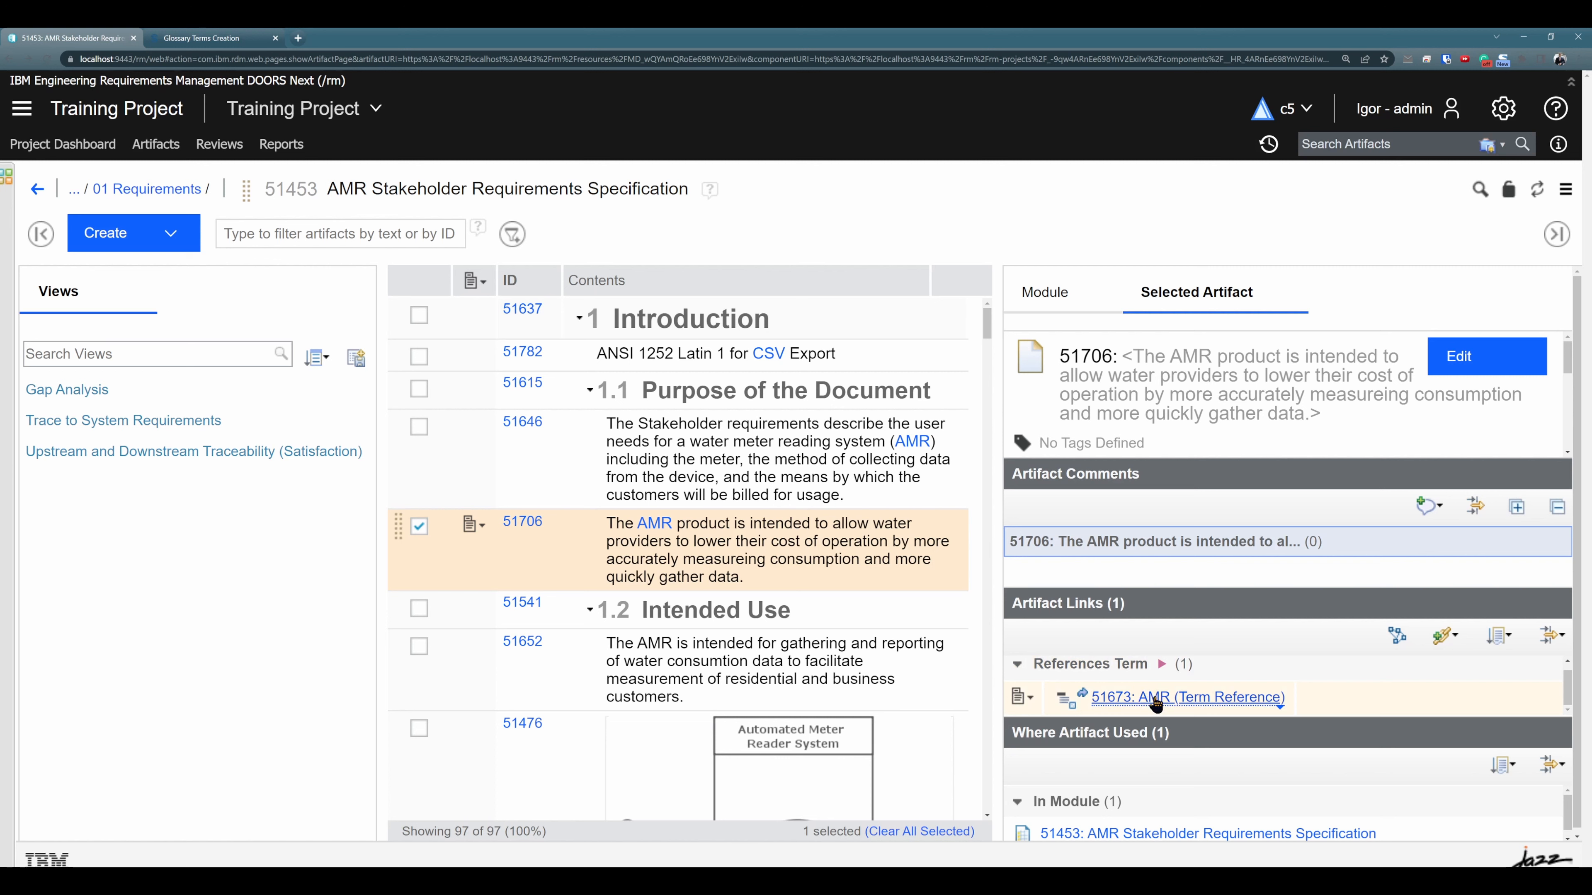
{"action": "mouse_move", "coordinate": [1157, 703]}
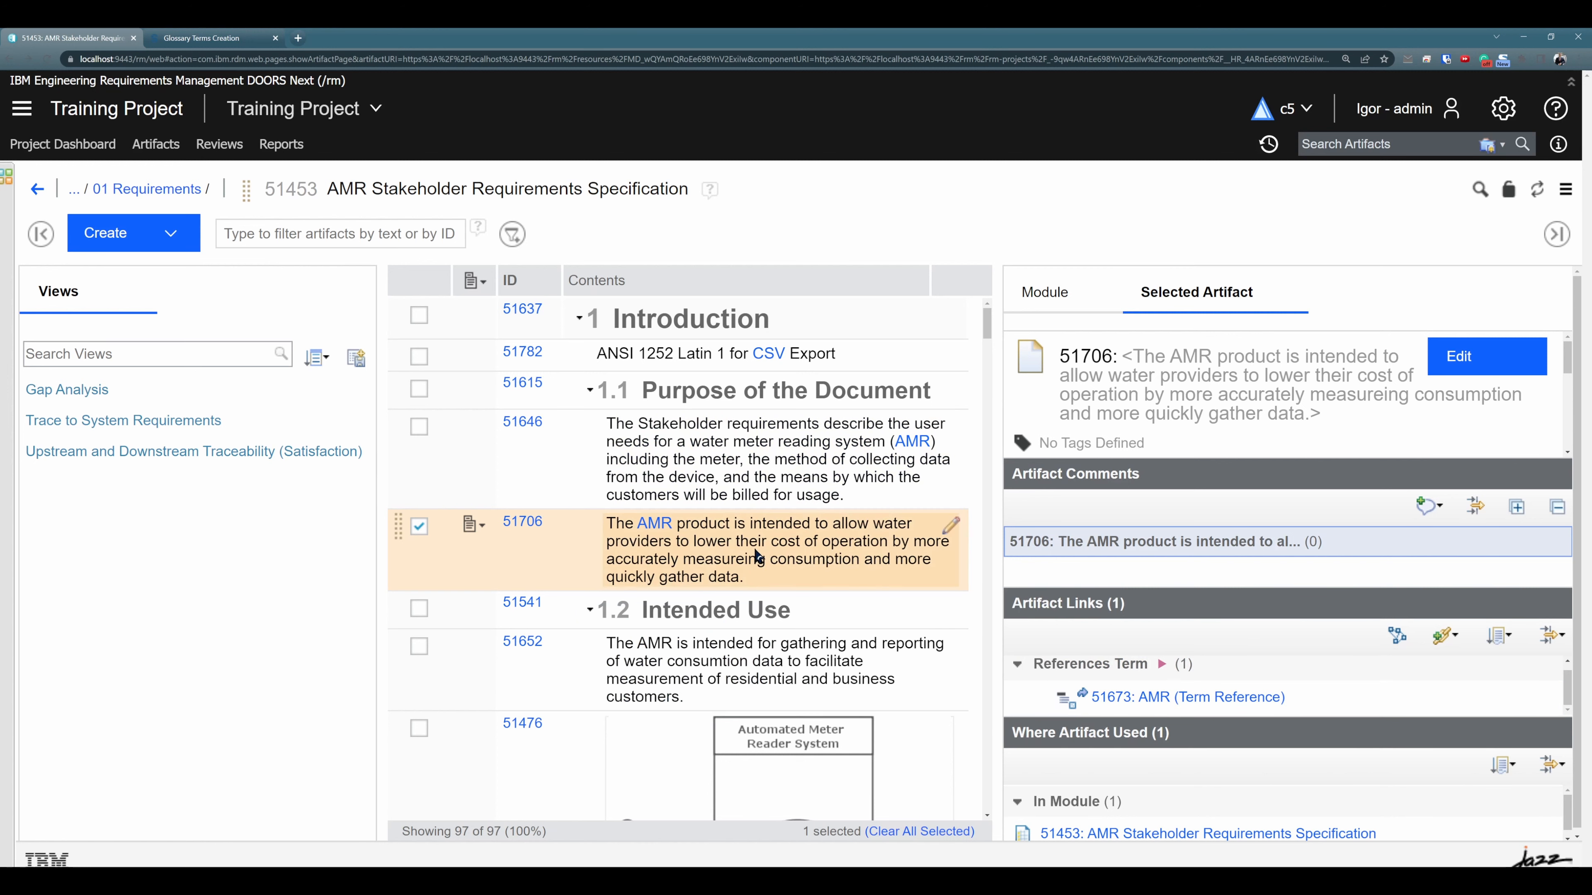
{"action": "left_click", "coordinate": [1159, 703]}
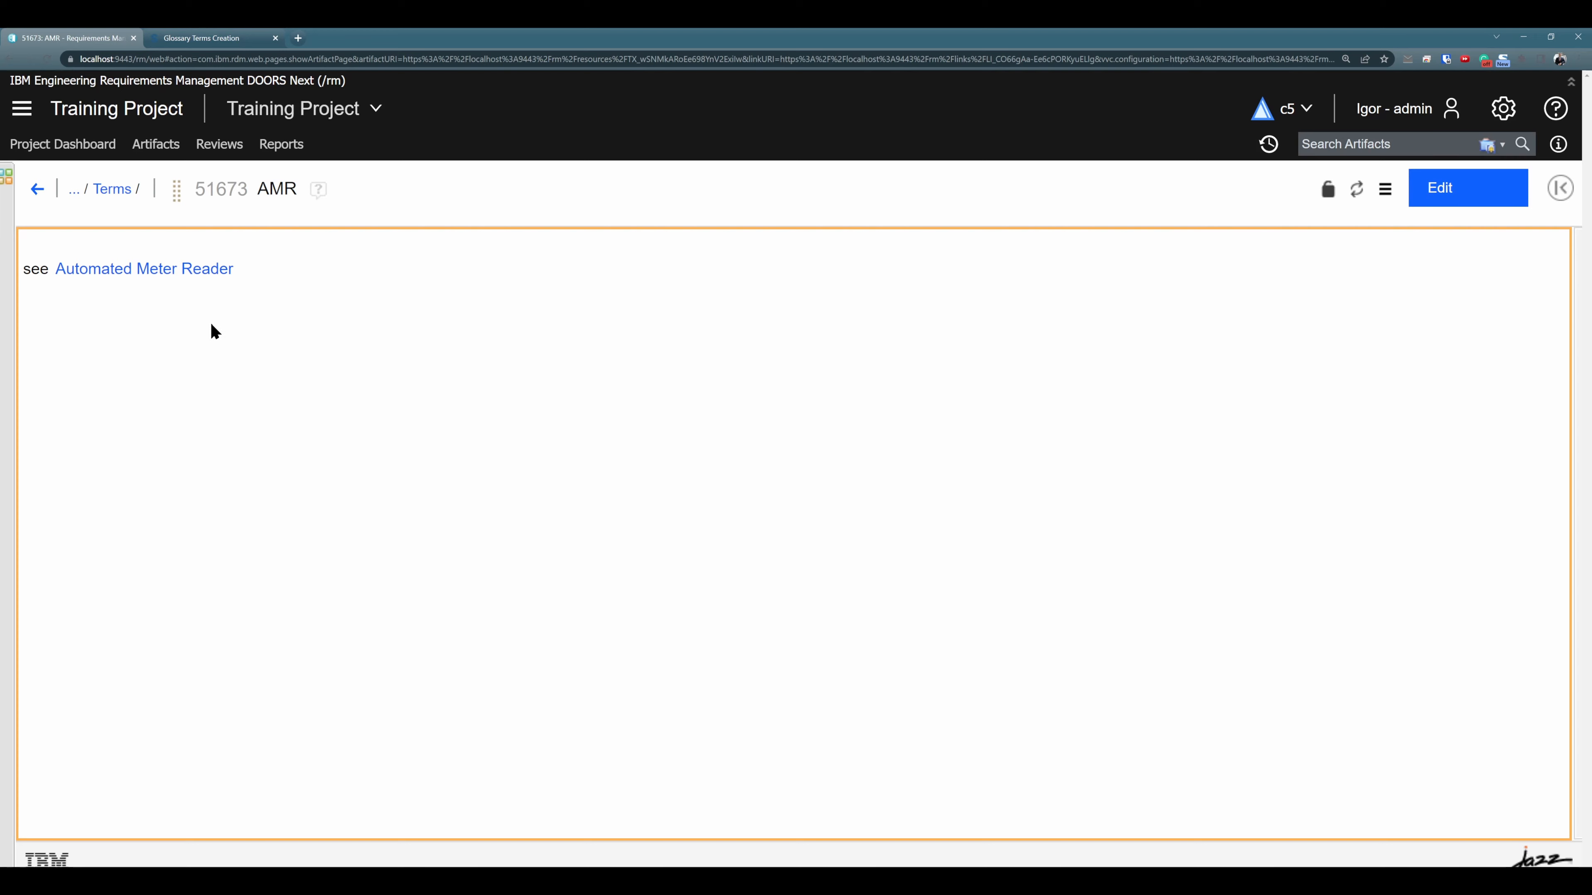
View the glossary terms stored in the Terms folder and return to the AMR Stakeholder Requirements Specification.
{"action": "left_click", "coordinate": [113, 192]}
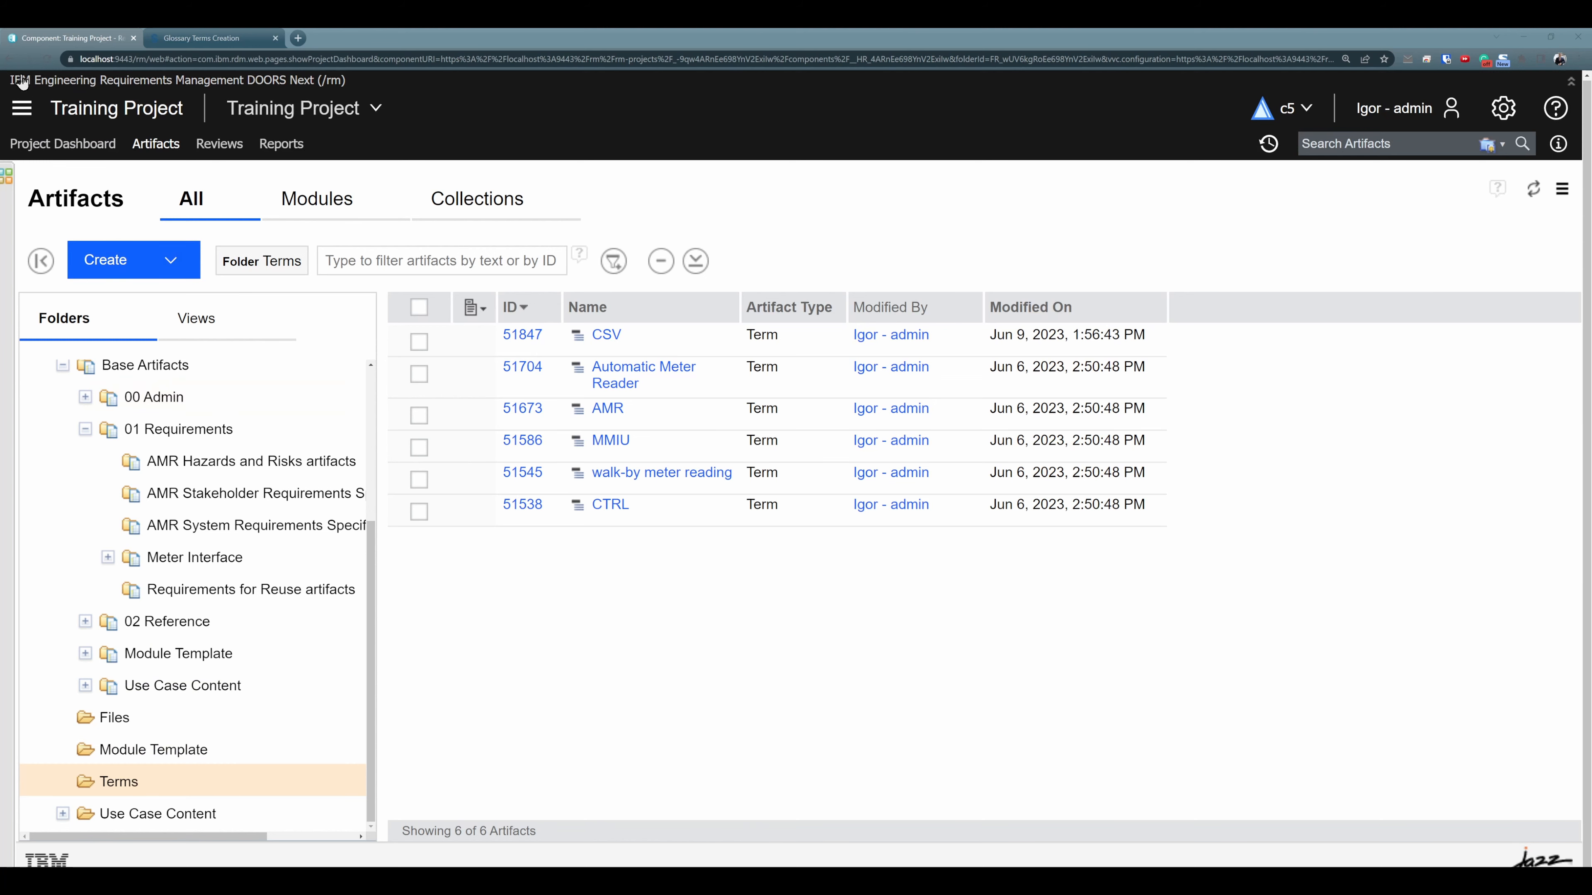
{"action": "left_click", "coordinate": [11, 59]}
{"action": "left_click", "coordinate": [13, 62]}
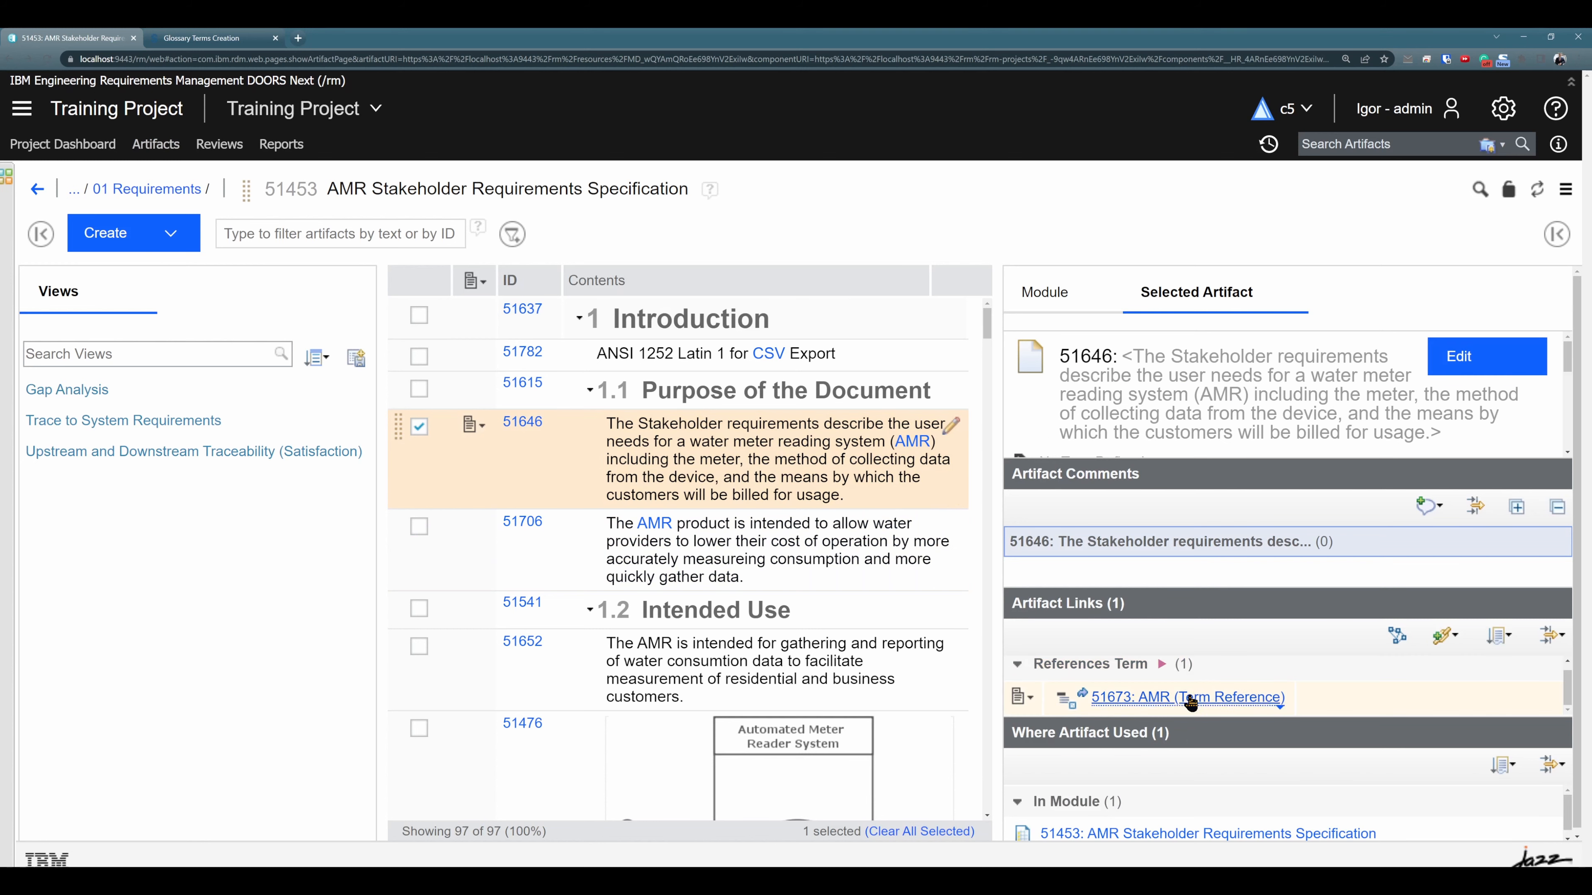
{"action": "left_click", "coordinate": [827, 552]}
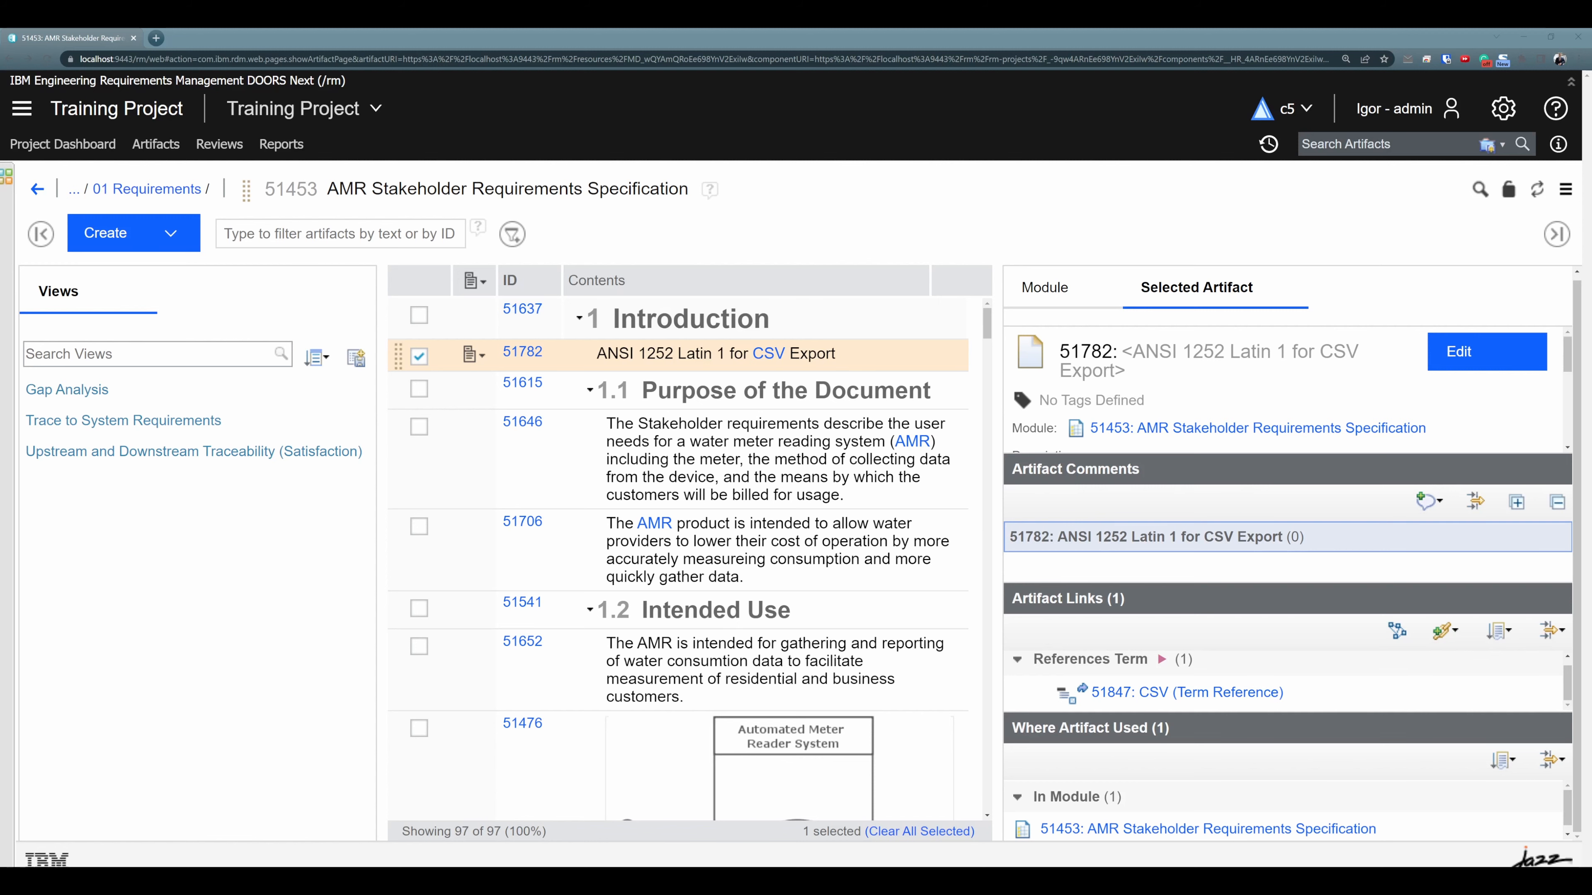
Append S_OFF to the text of artifact 51782 and create a glossary term from it with the content "State OFF".
{"action": "left_click", "coordinate": [1557, 234]}
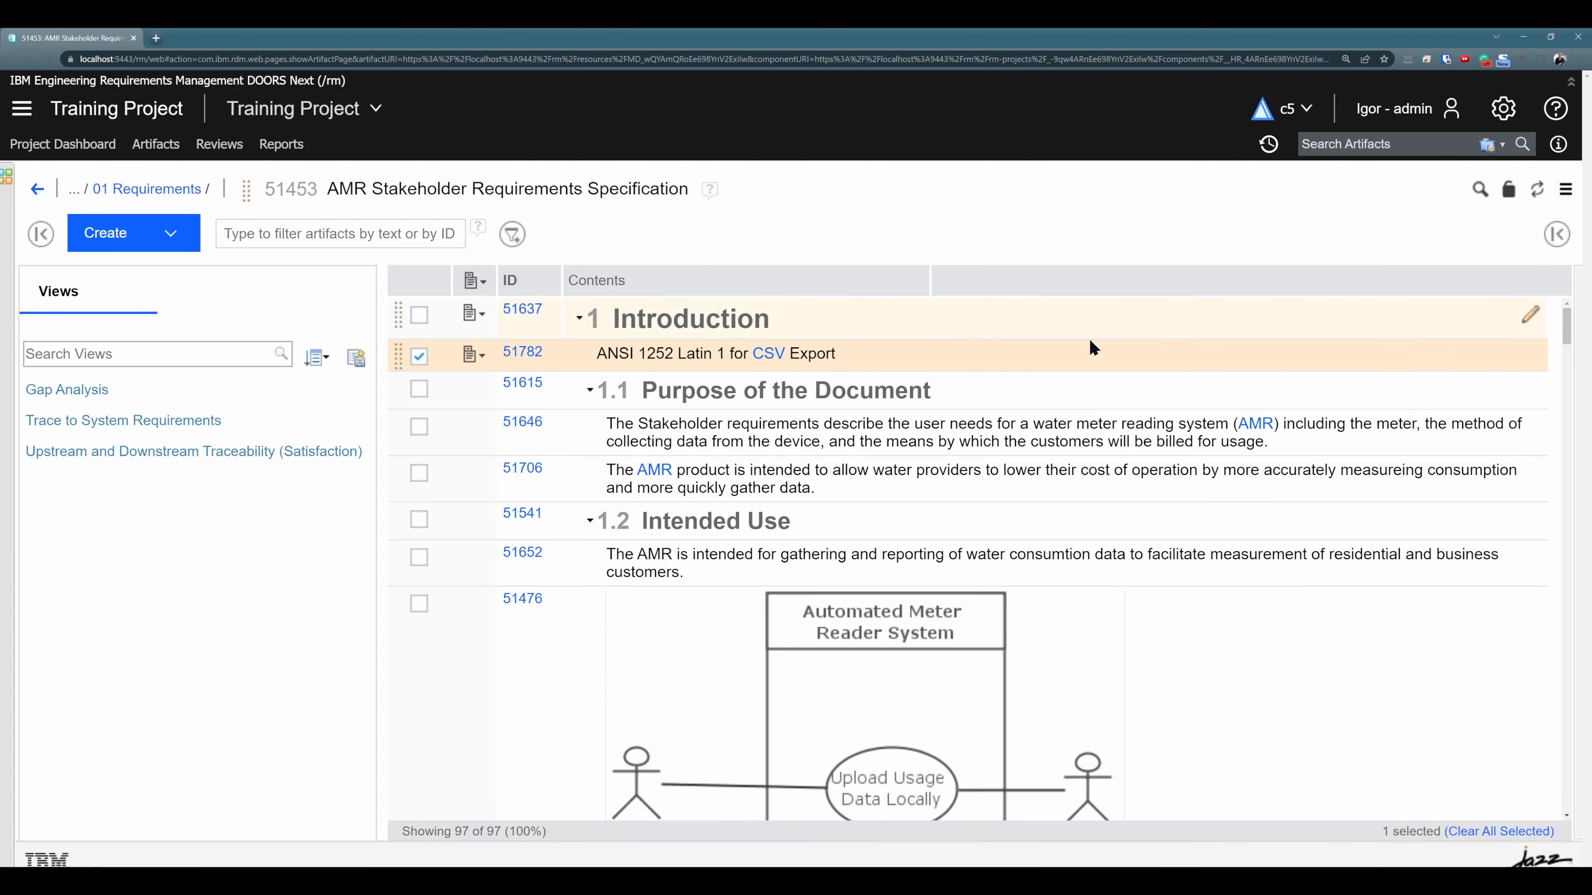
{"action": "left_click", "coordinate": [1530, 355]}
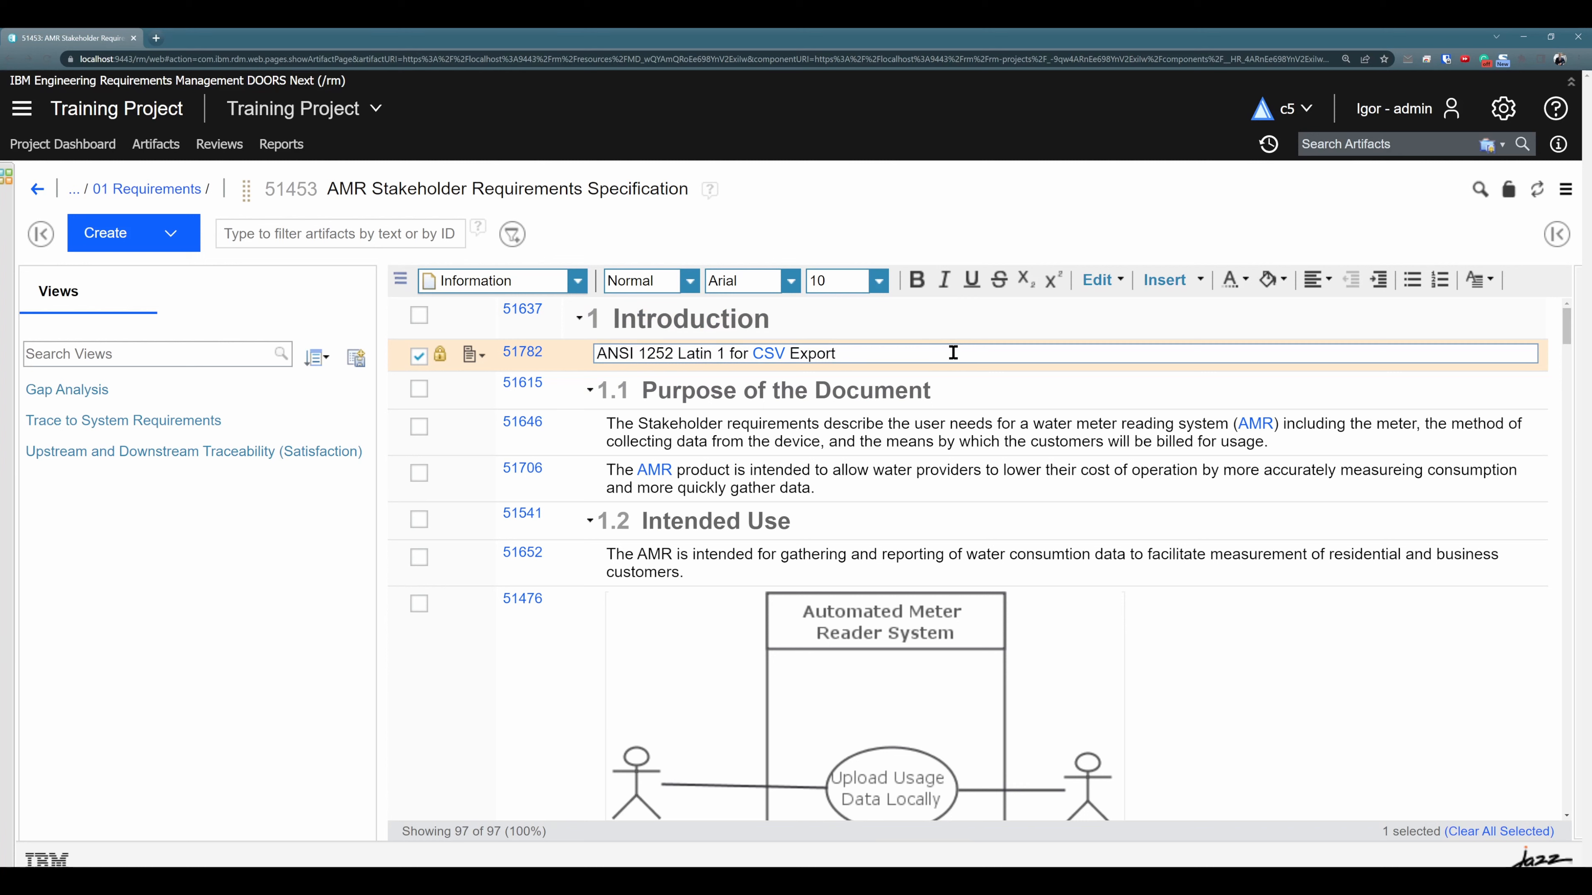
{"action": "type", "text": "S_OFF"}
{"action": "left_click_drag", "start_coordinate": [920, 355], "coordinate": [841, 357]}
{"action": "left_click", "coordinate": [1479, 280]}
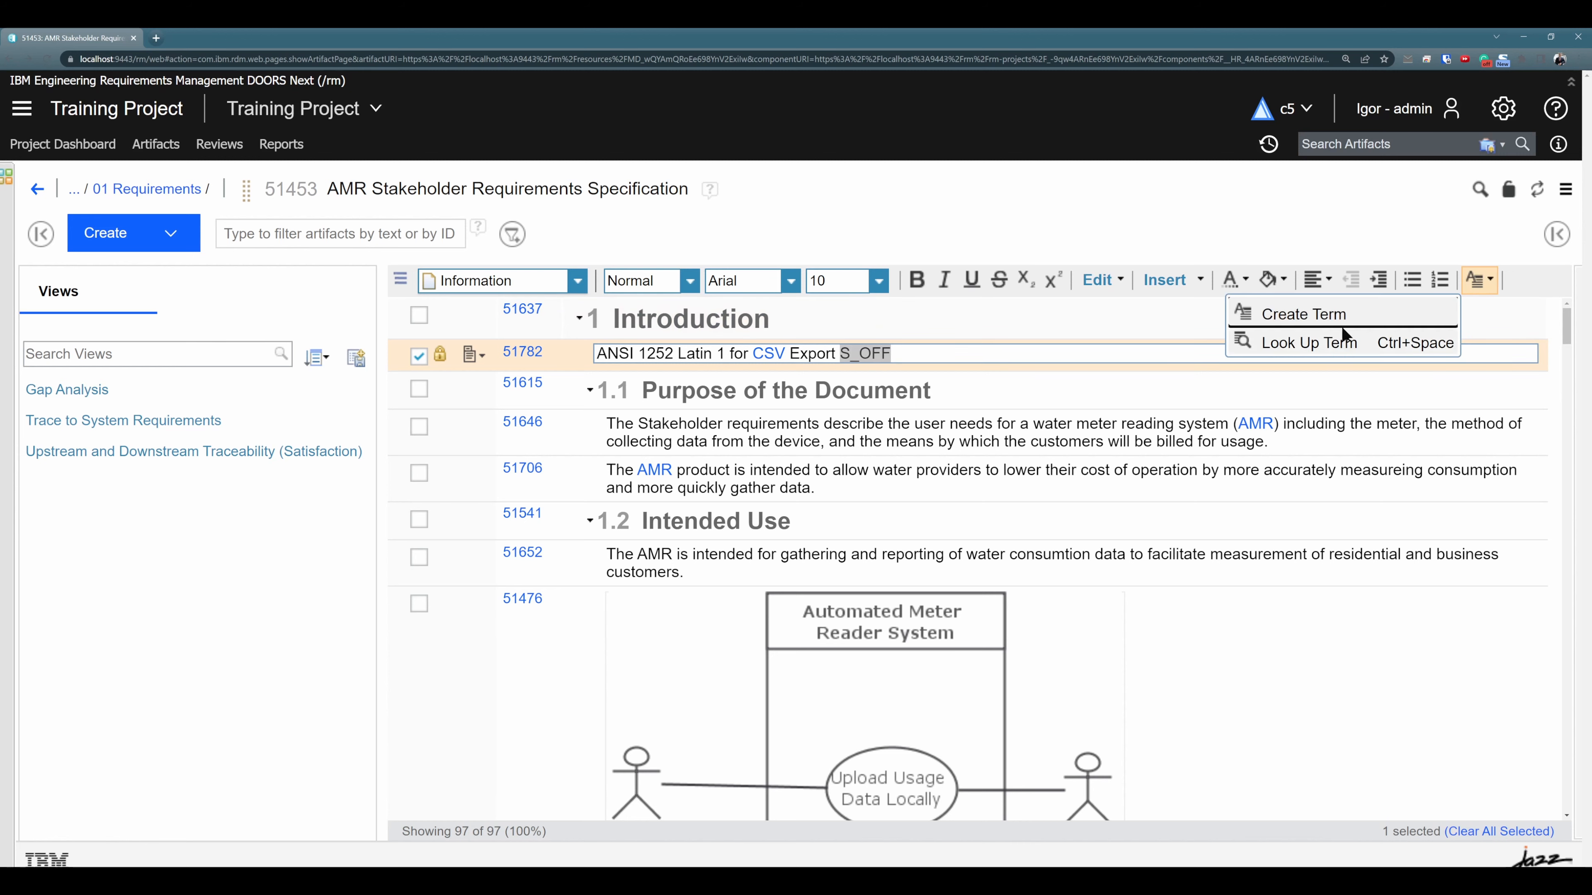
{"action": "left_click", "coordinate": [1329, 323]}
{"action": "type", "text": "Sta"}
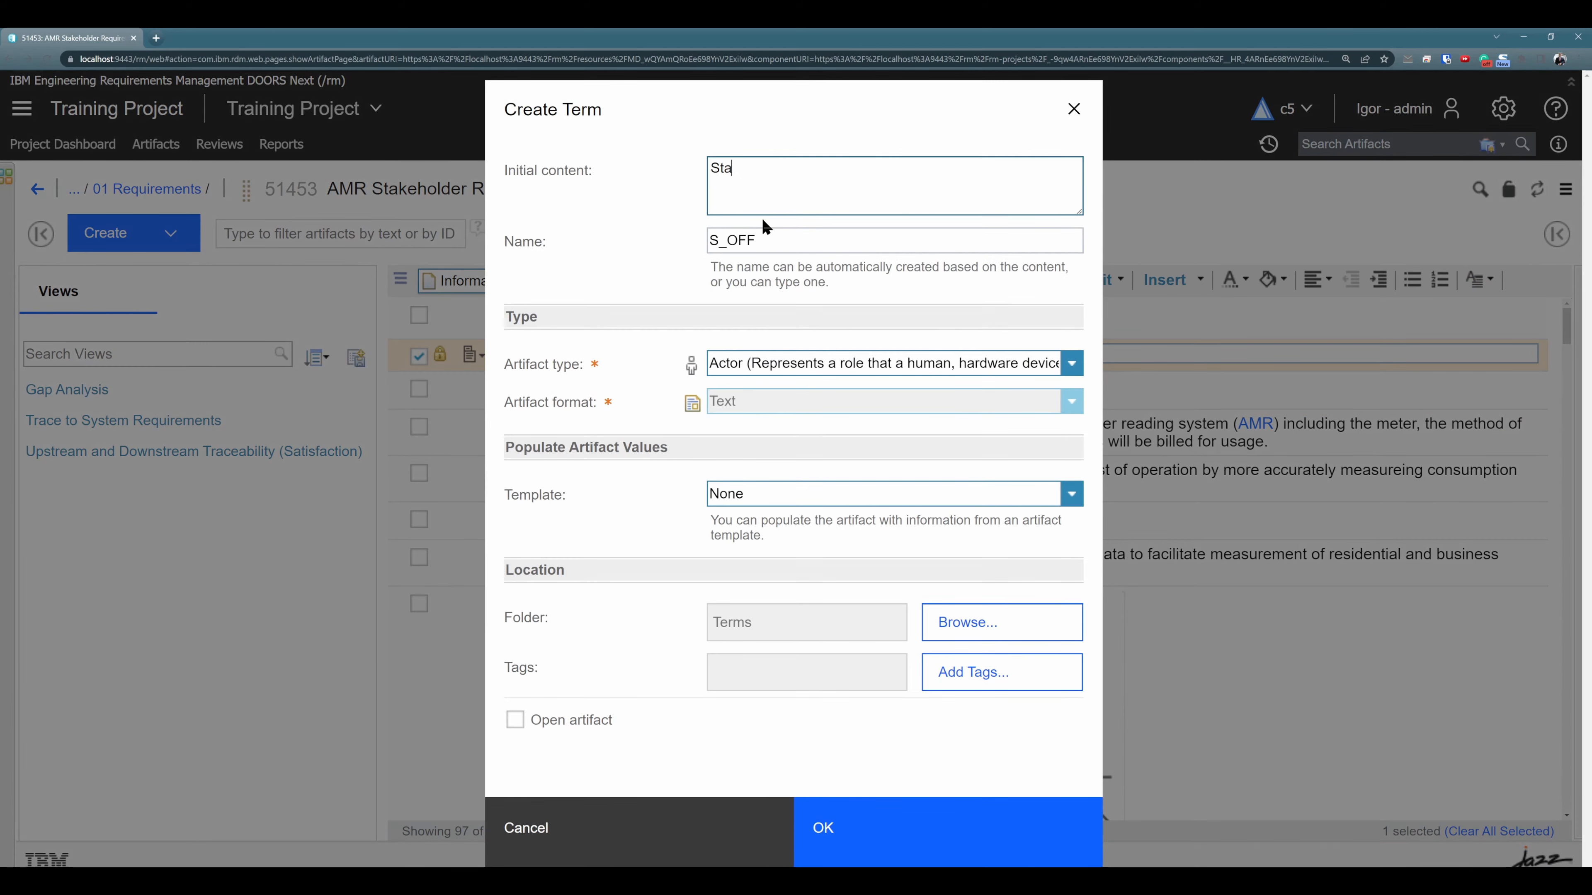
{"action": "type", "text": "te OFF"}
{"action": "left_click", "coordinate": [885, 833]}
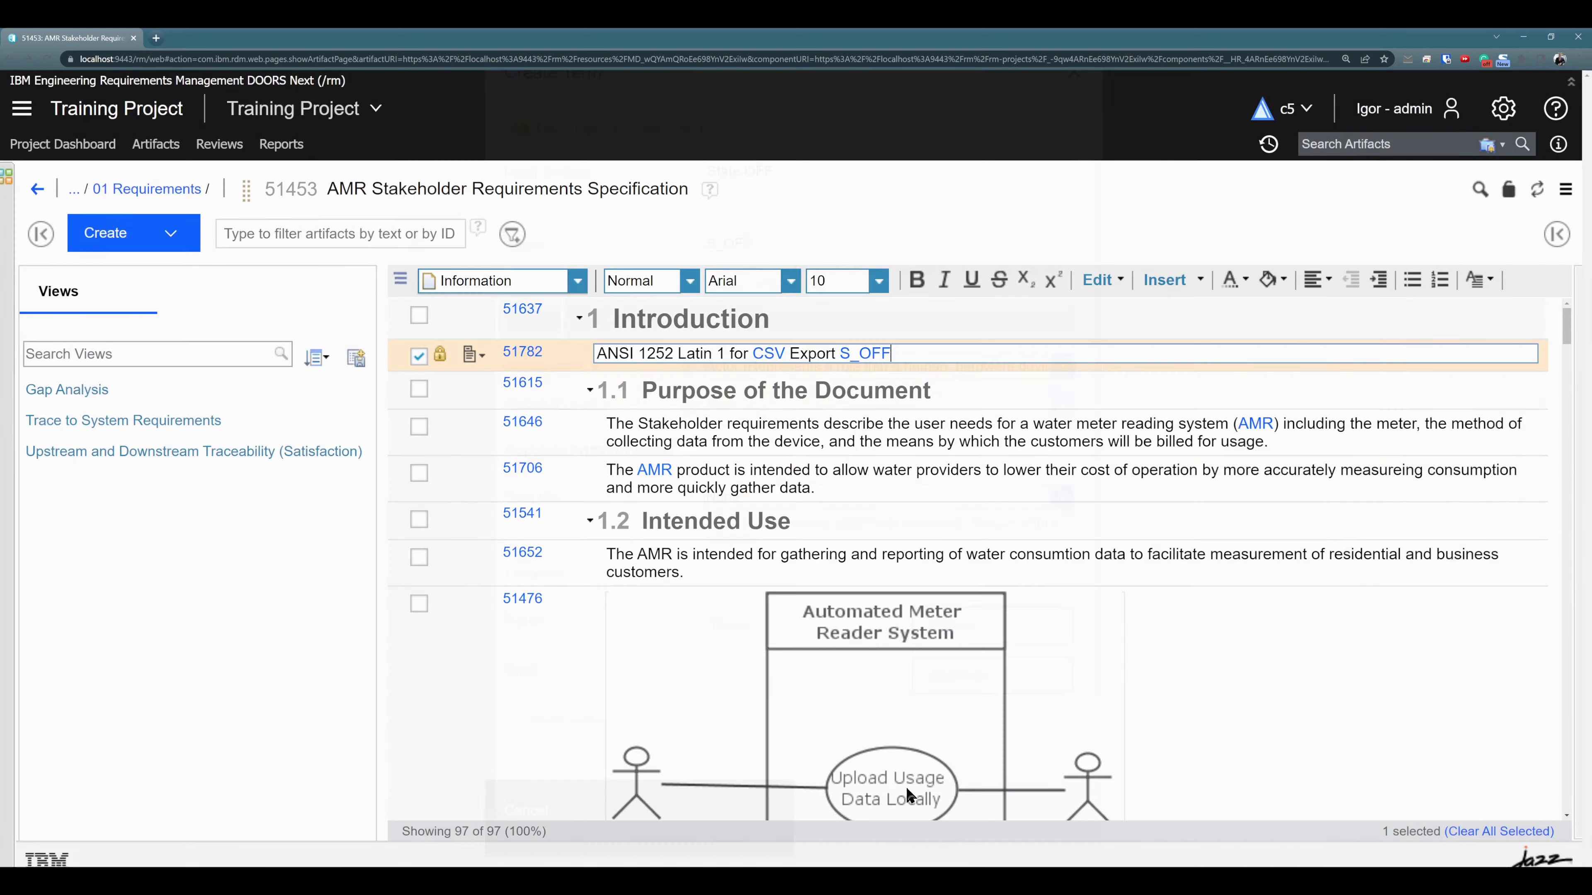
Add S_ON at the end of artifact 51782 and create a glossary term from it with the content "State ON".
{"action": "left_click", "coordinate": [983, 356]}
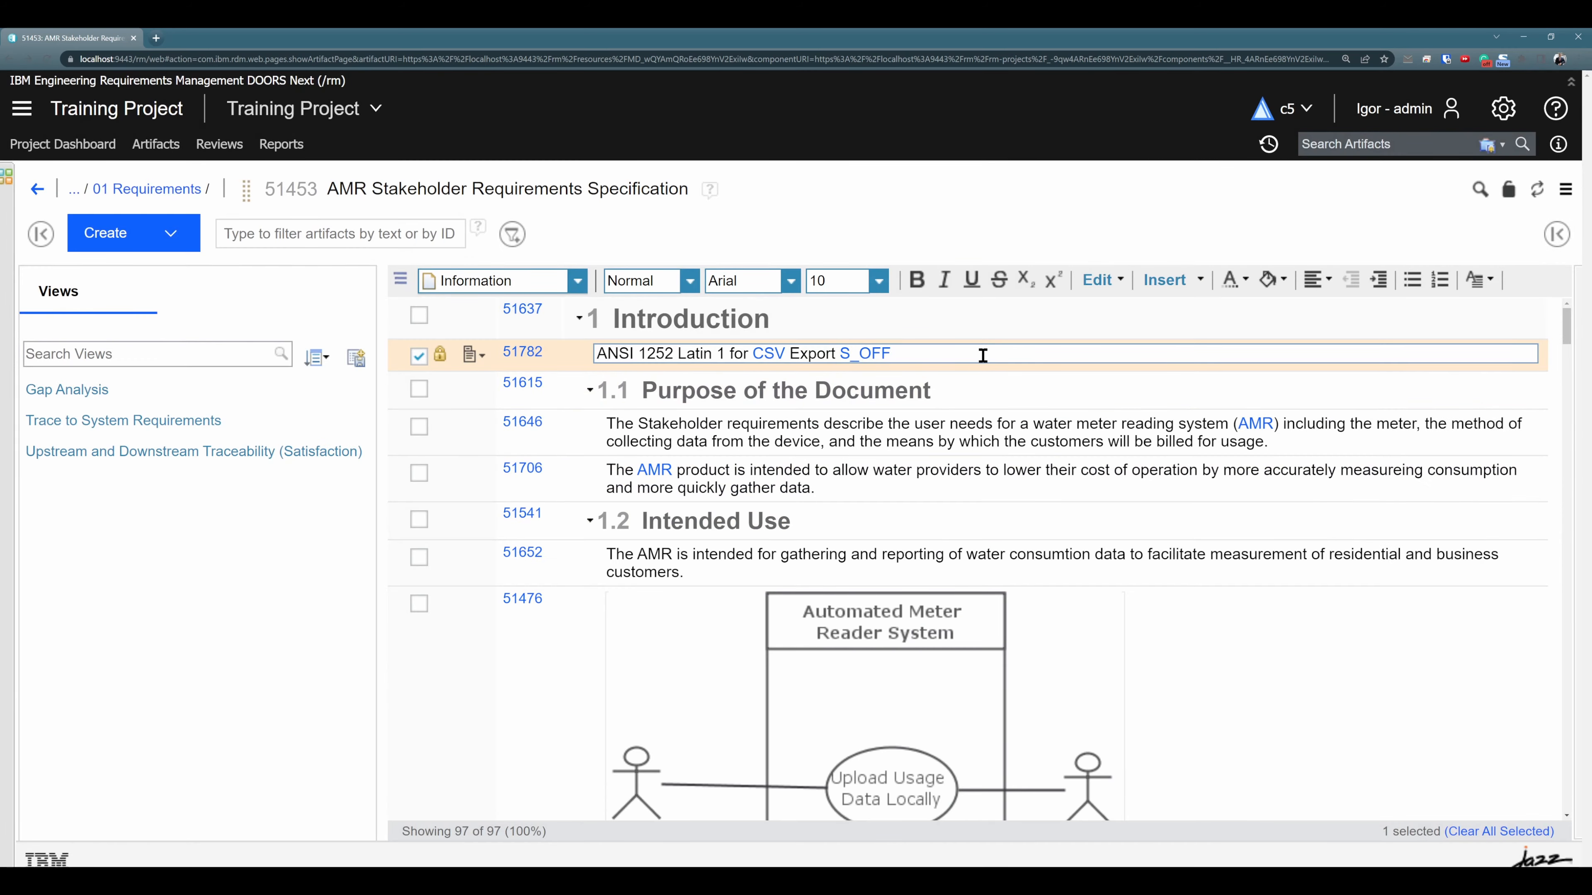
{"action": "type", "text": "S_ON"}
{"action": "left_click_drag", "start_coordinate": [972, 354], "coordinate": [898, 353]}
{"action": "left_click", "coordinate": [1478, 280]}
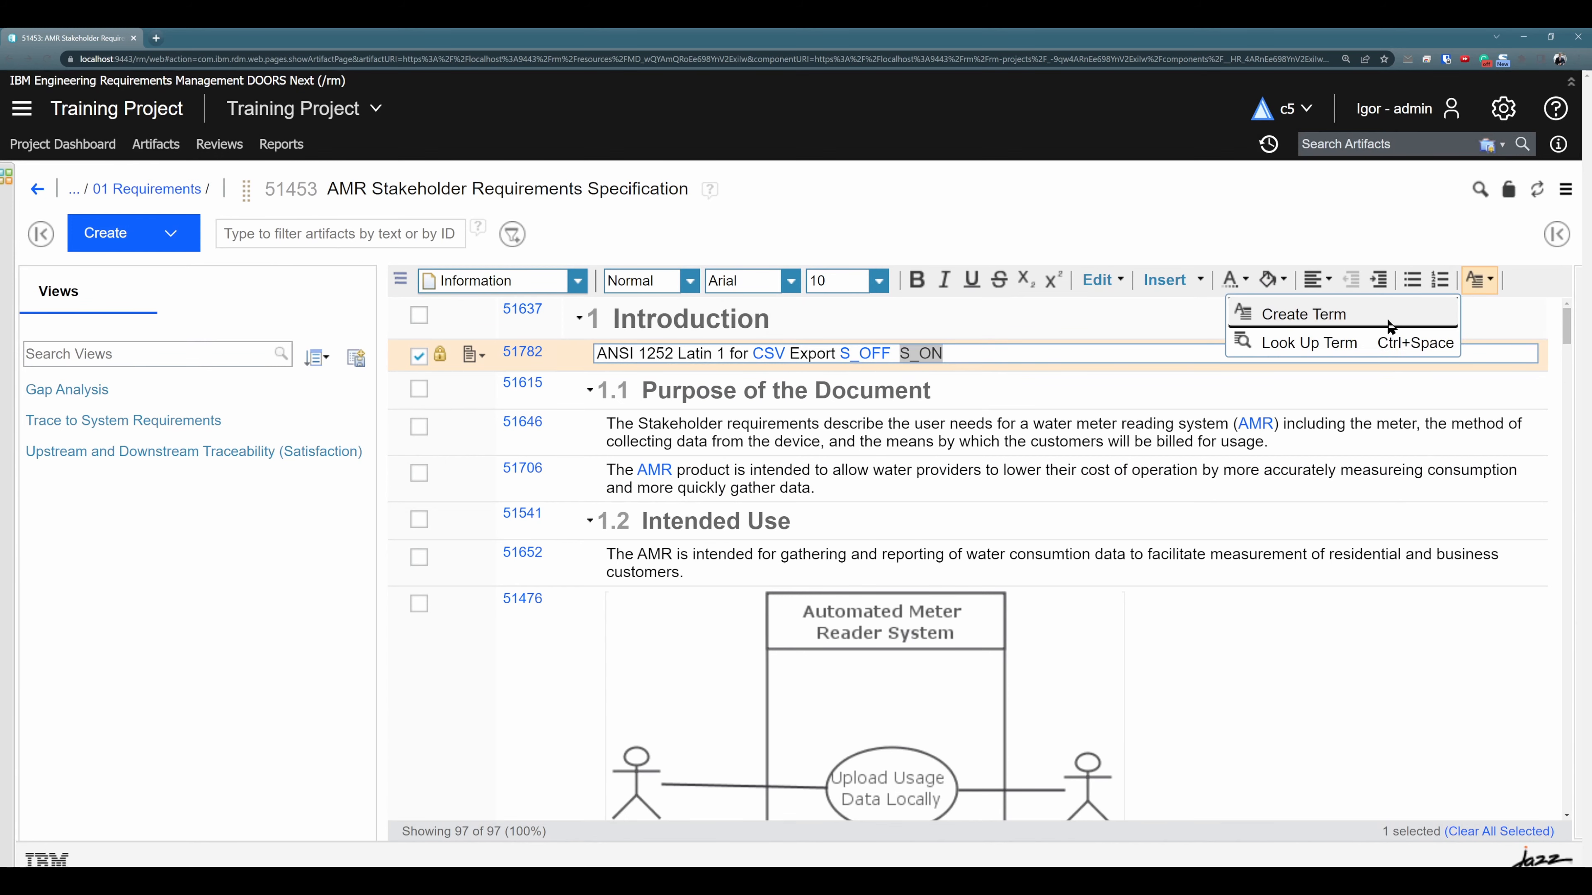
{"action": "left_click", "coordinate": [1379, 317]}
{"action": "type", "text": "State ON"}
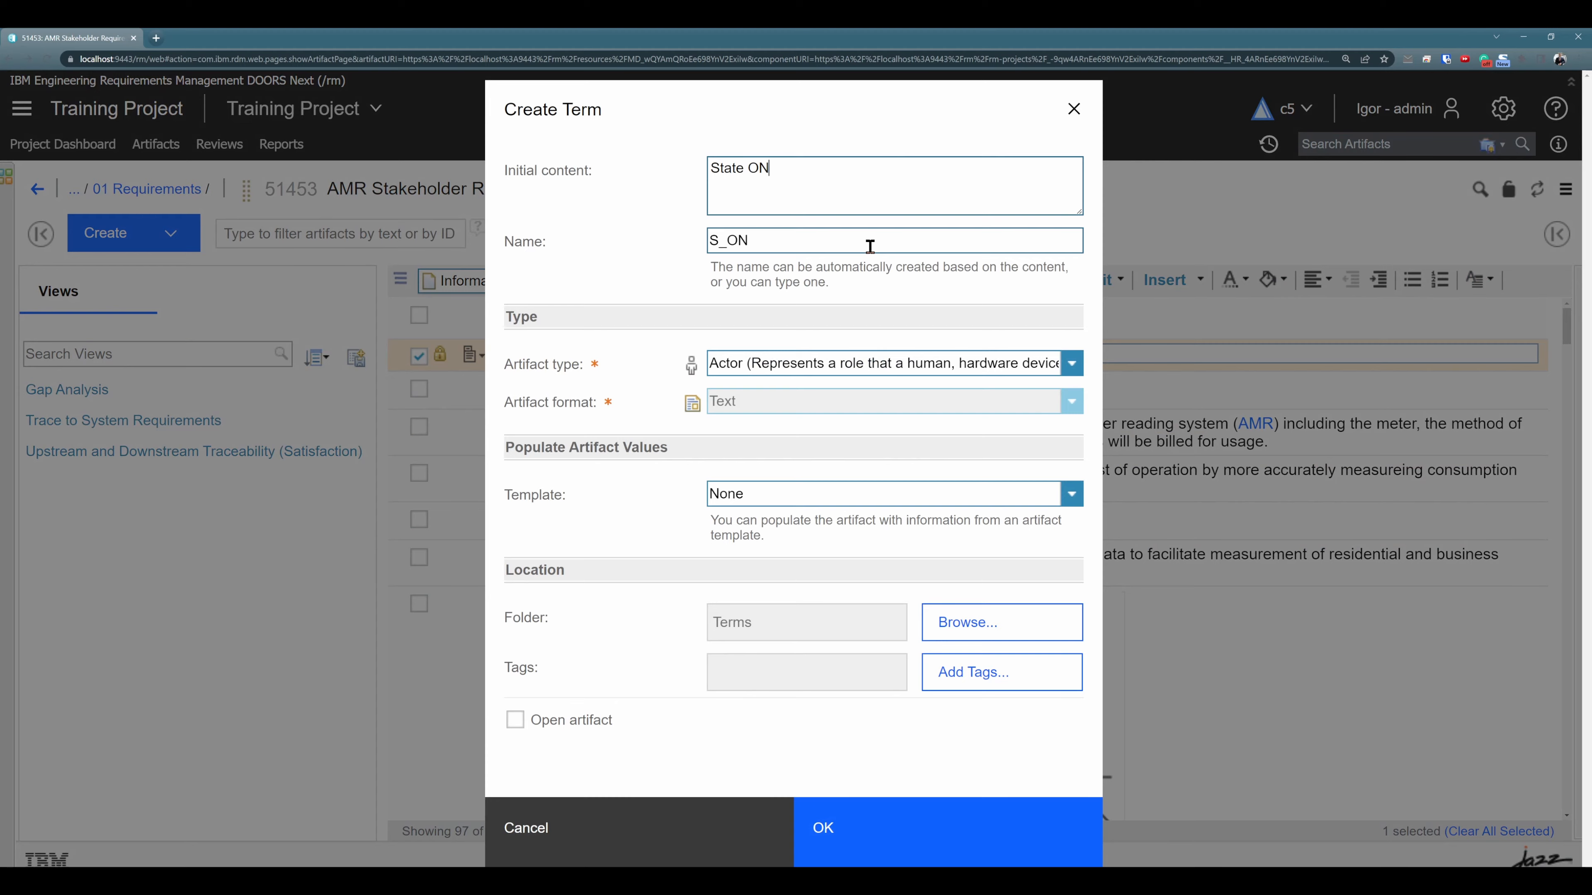
{"action": "left_click", "coordinate": [808, 845]}
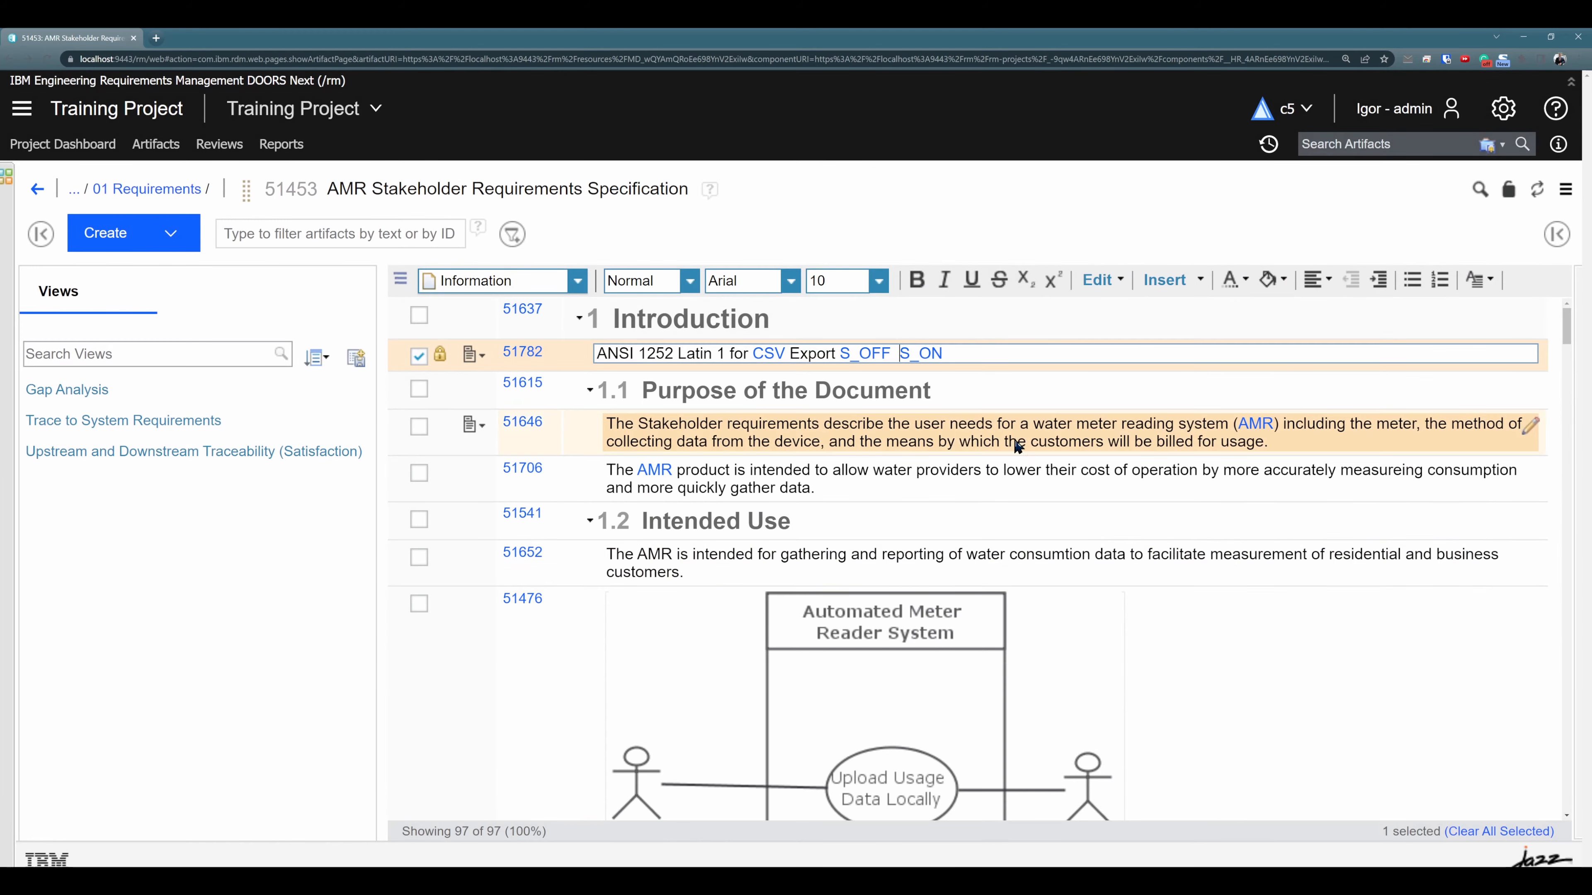
{"action": "left_click", "coordinate": [978, 440]}
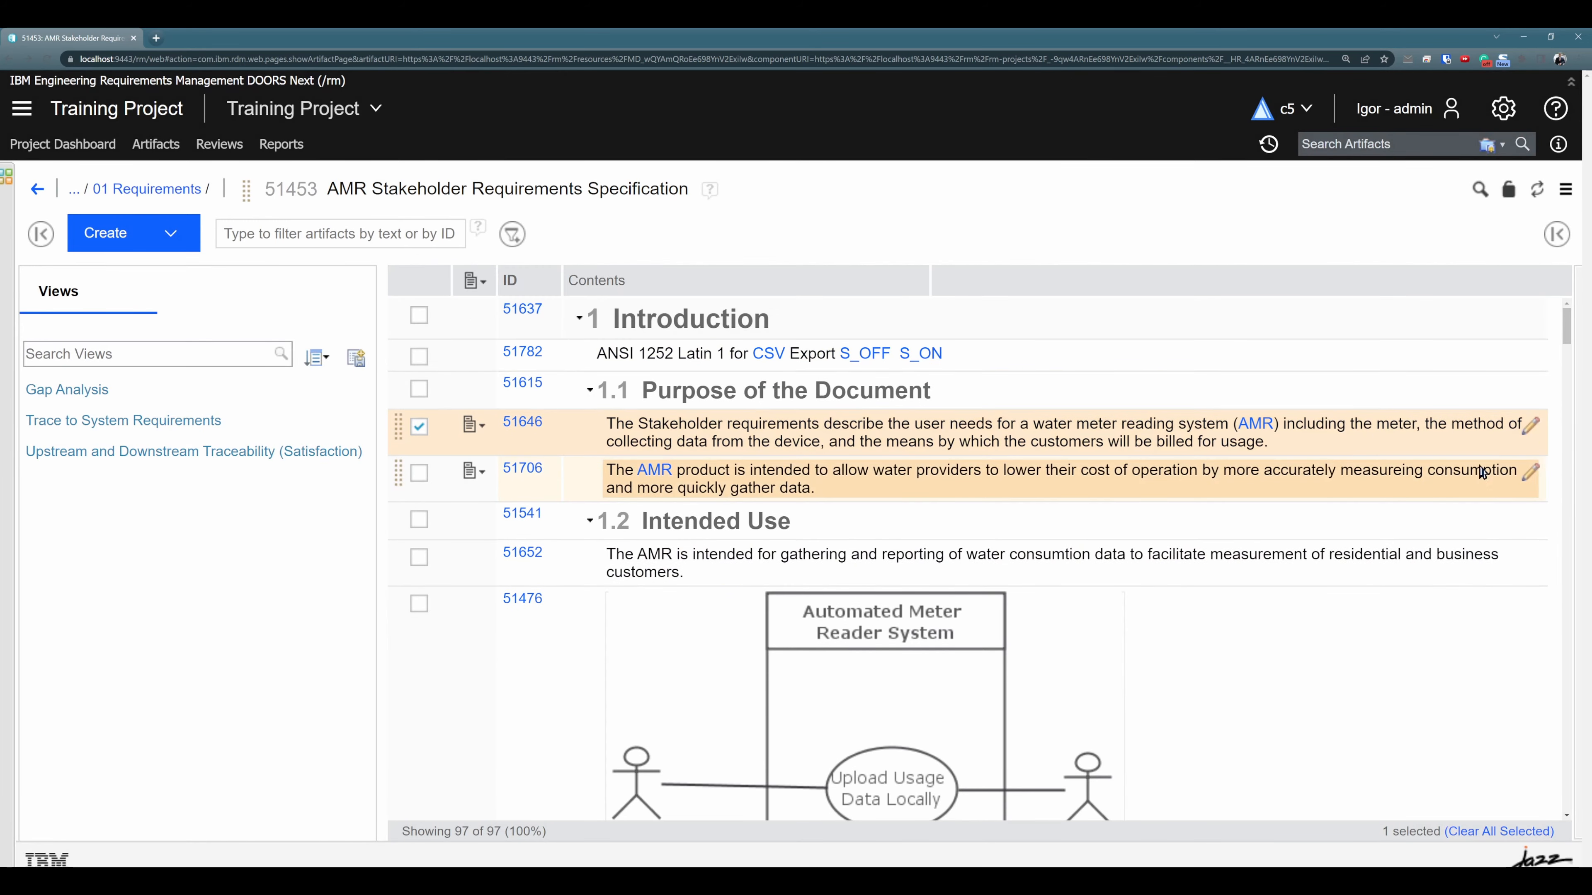
Append "S_OFF S_ON" to the text of artifact 51706 and link S_OFF to its existing glossary term.
{"action": "left_click", "coordinate": [1530, 477]}
{"action": "type", "text": "S"}
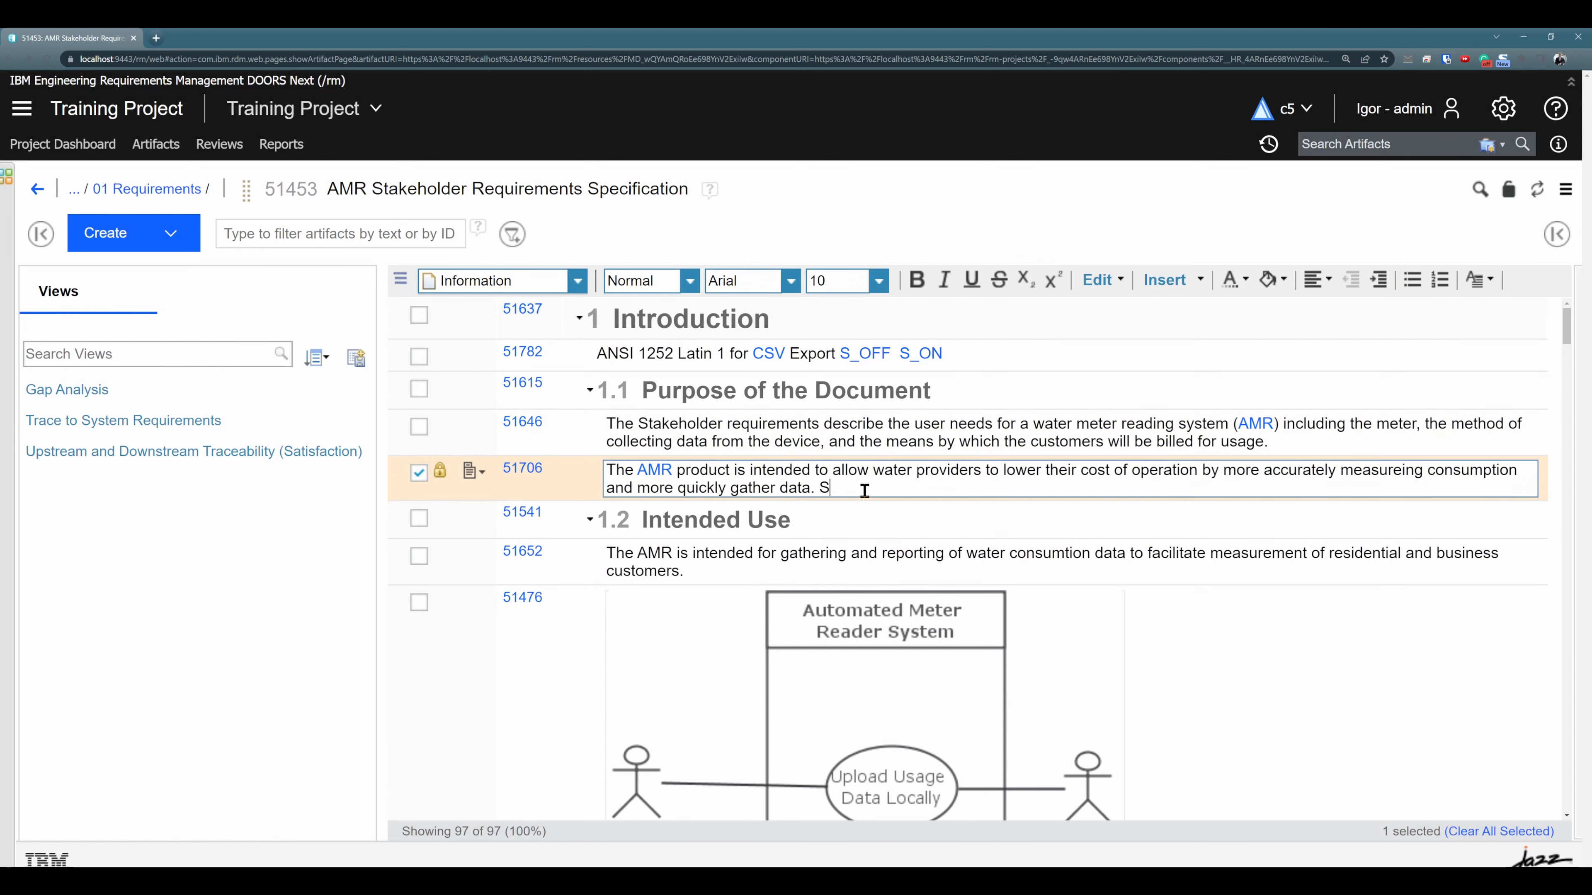
{"action": "type", "text": "_OFF S_ON"}
{"action": "left_click_drag", "start_coordinate": [871, 489], "coordinate": [818, 490]}
{"action": "key", "text": "ctrl+space"}
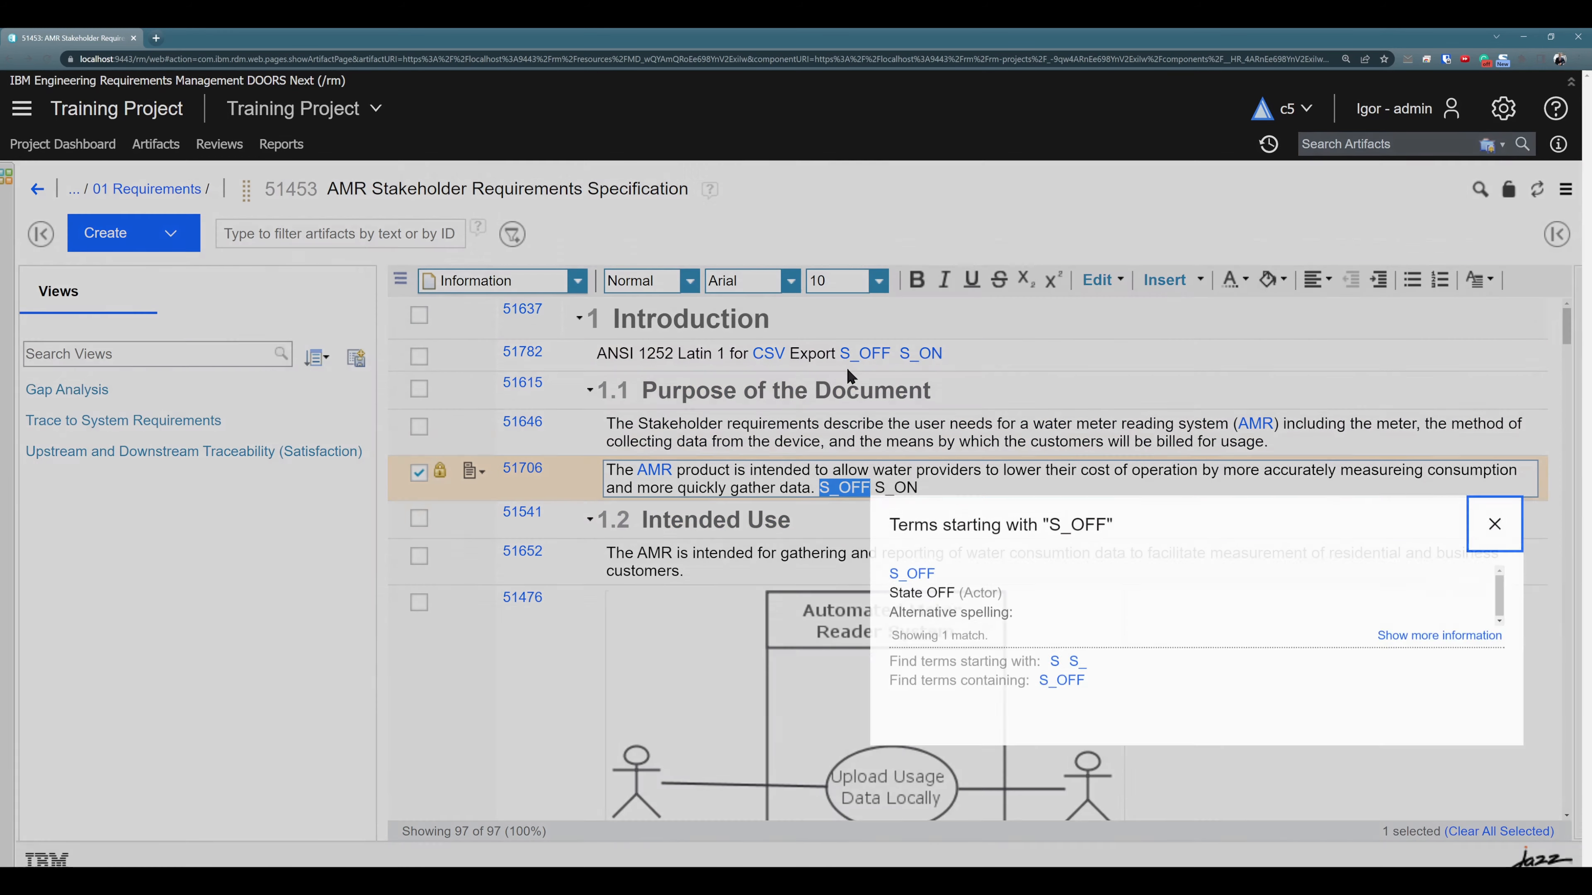
{"action": "left_click", "coordinate": [912, 576]}
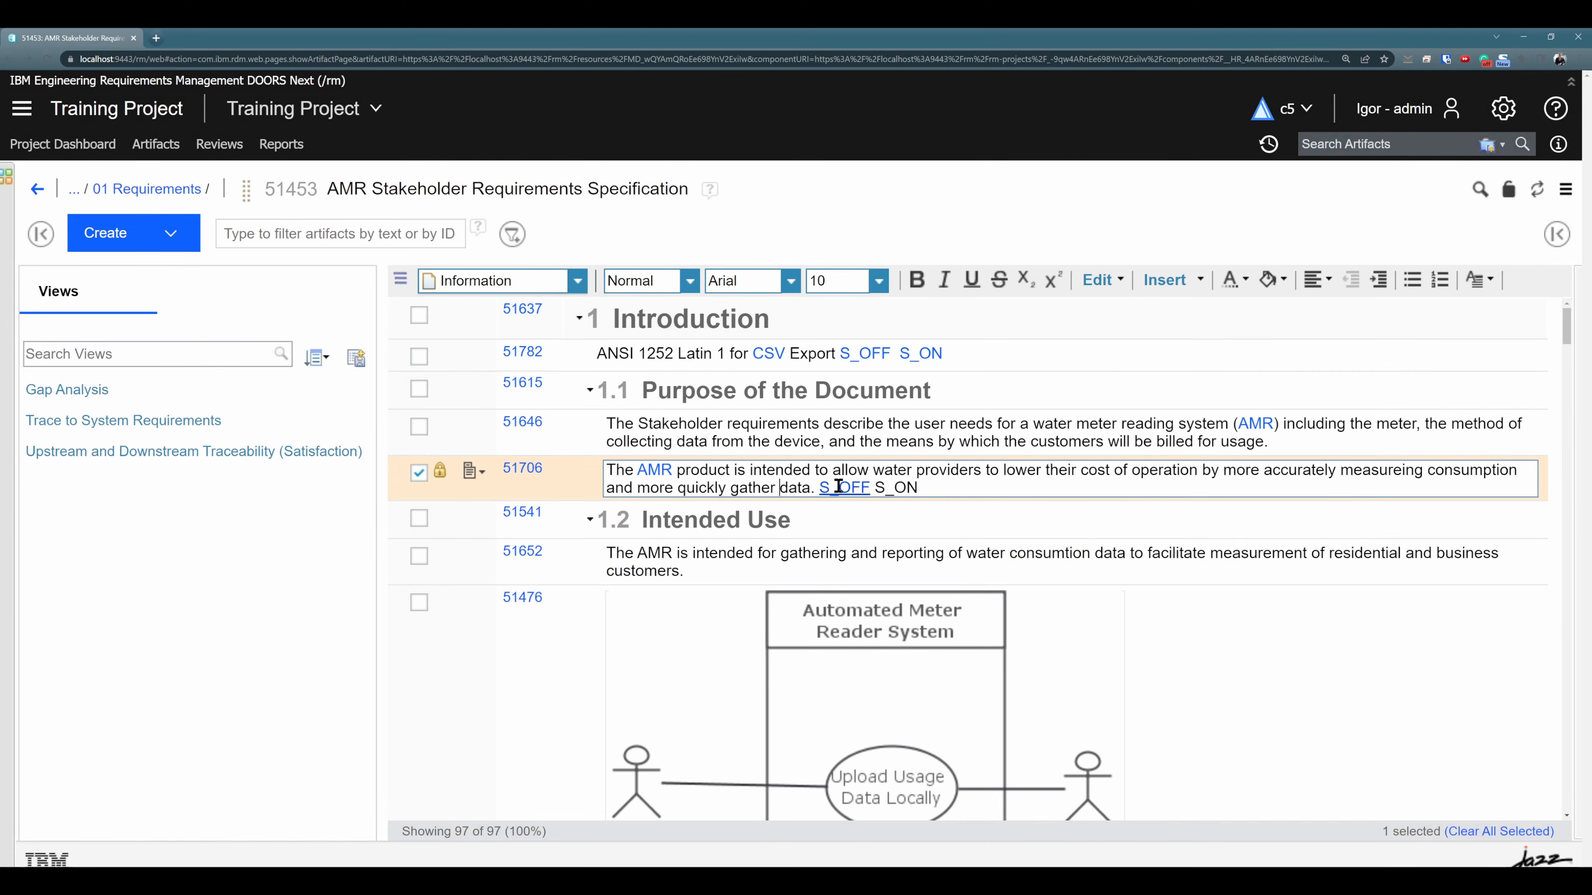
Look up existing glossary terms for the word S_ON in artifact 51706 and dismiss the search results.
{"action": "left_click_drag", "start_coordinate": [919, 490], "coordinate": [878, 492]}
{"action": "key", "text": "ctrl+l"}
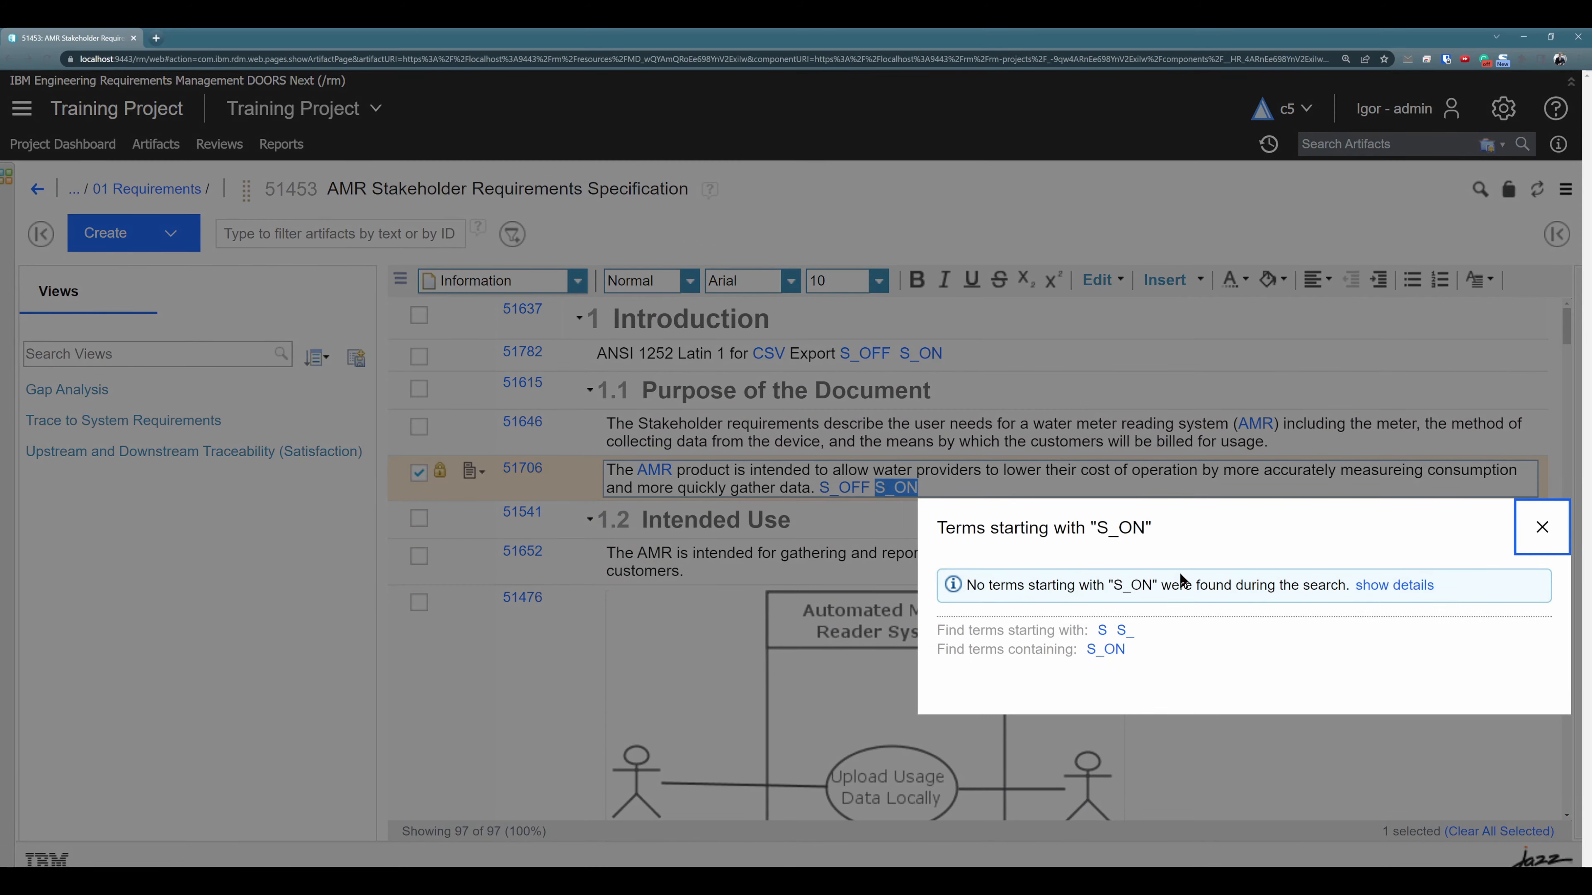
{"action": "left_click", "coordinate": [1535, 535]}
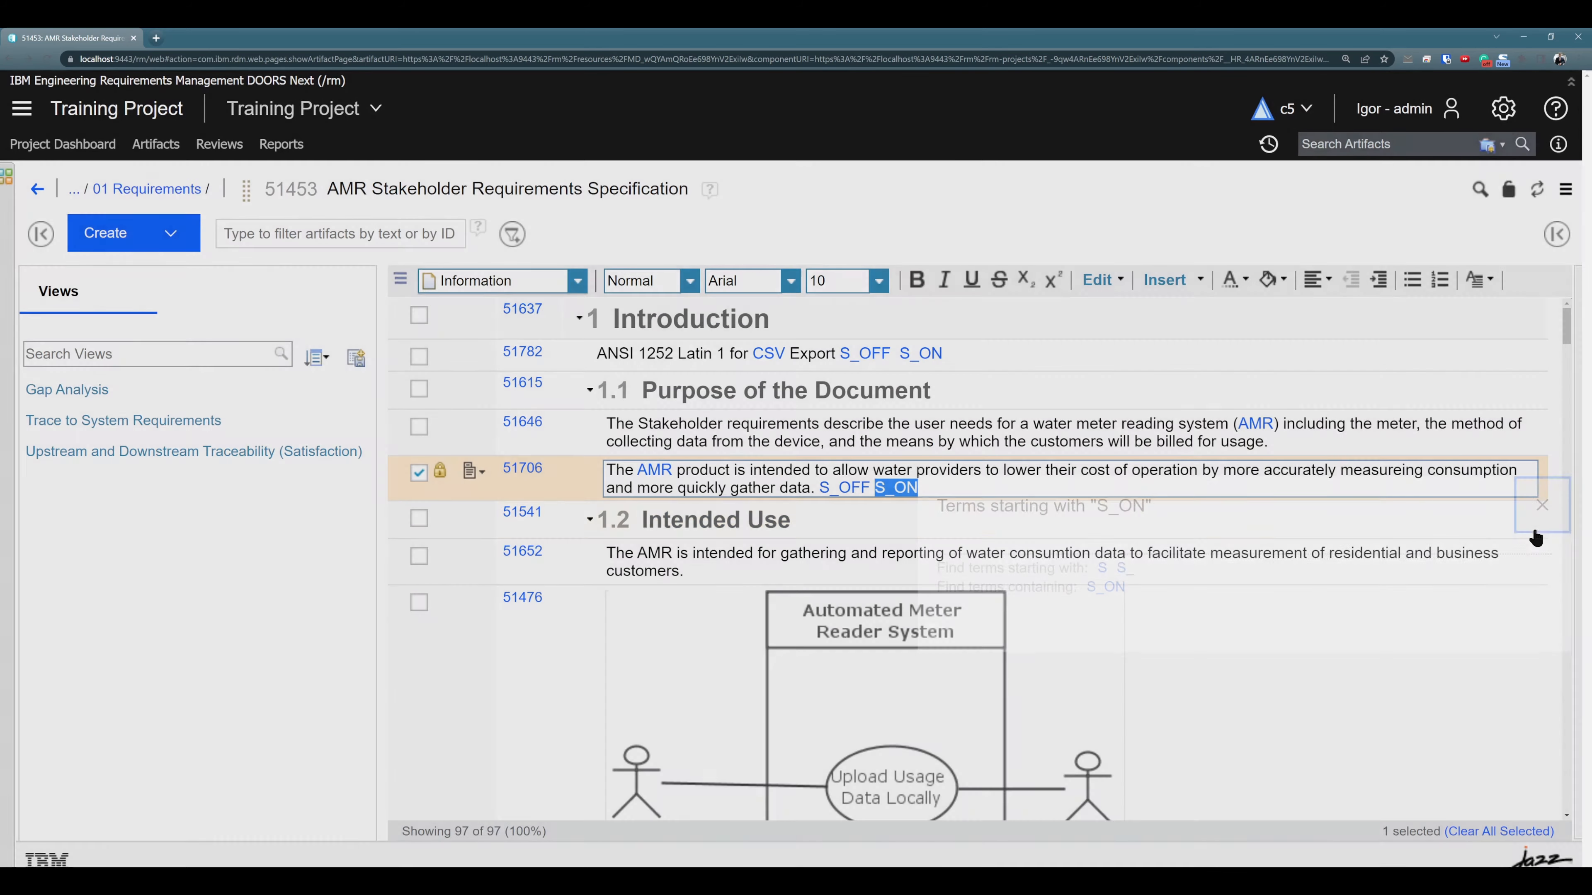
Preview the linked S_ON and S_OFF terms in artifact 51782 and the S_OFF link in artifact 51706, ending the open edit.
{"action": "mouse_move", "coordinate": [922, 366]}
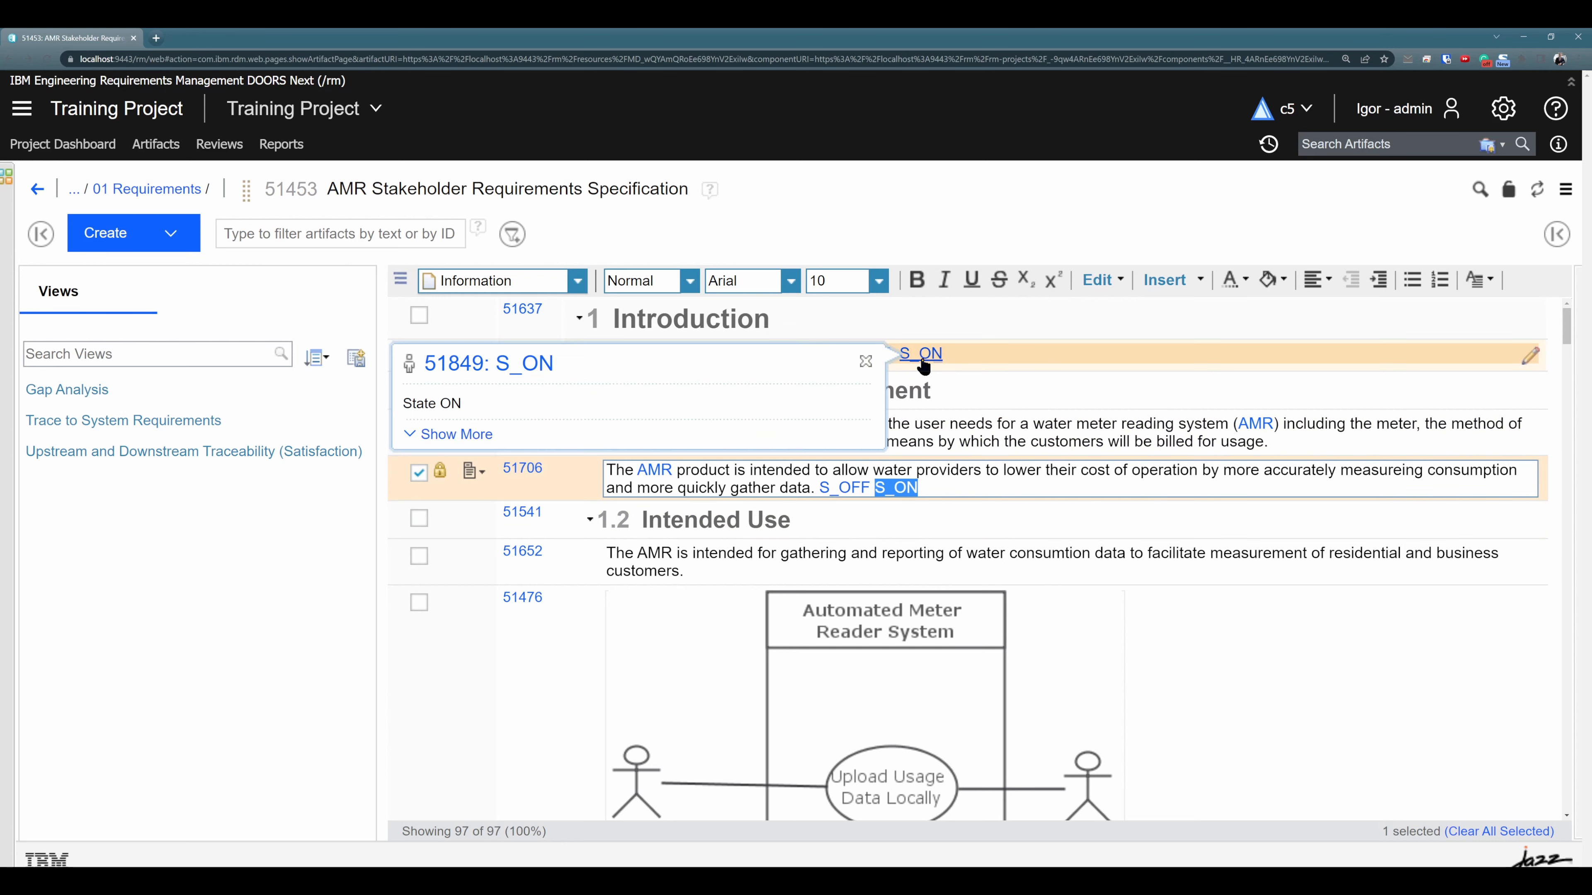
{"action": "left_click_drag", "start_coordinate": [415, 404], "coordinate": [1042, 399]}
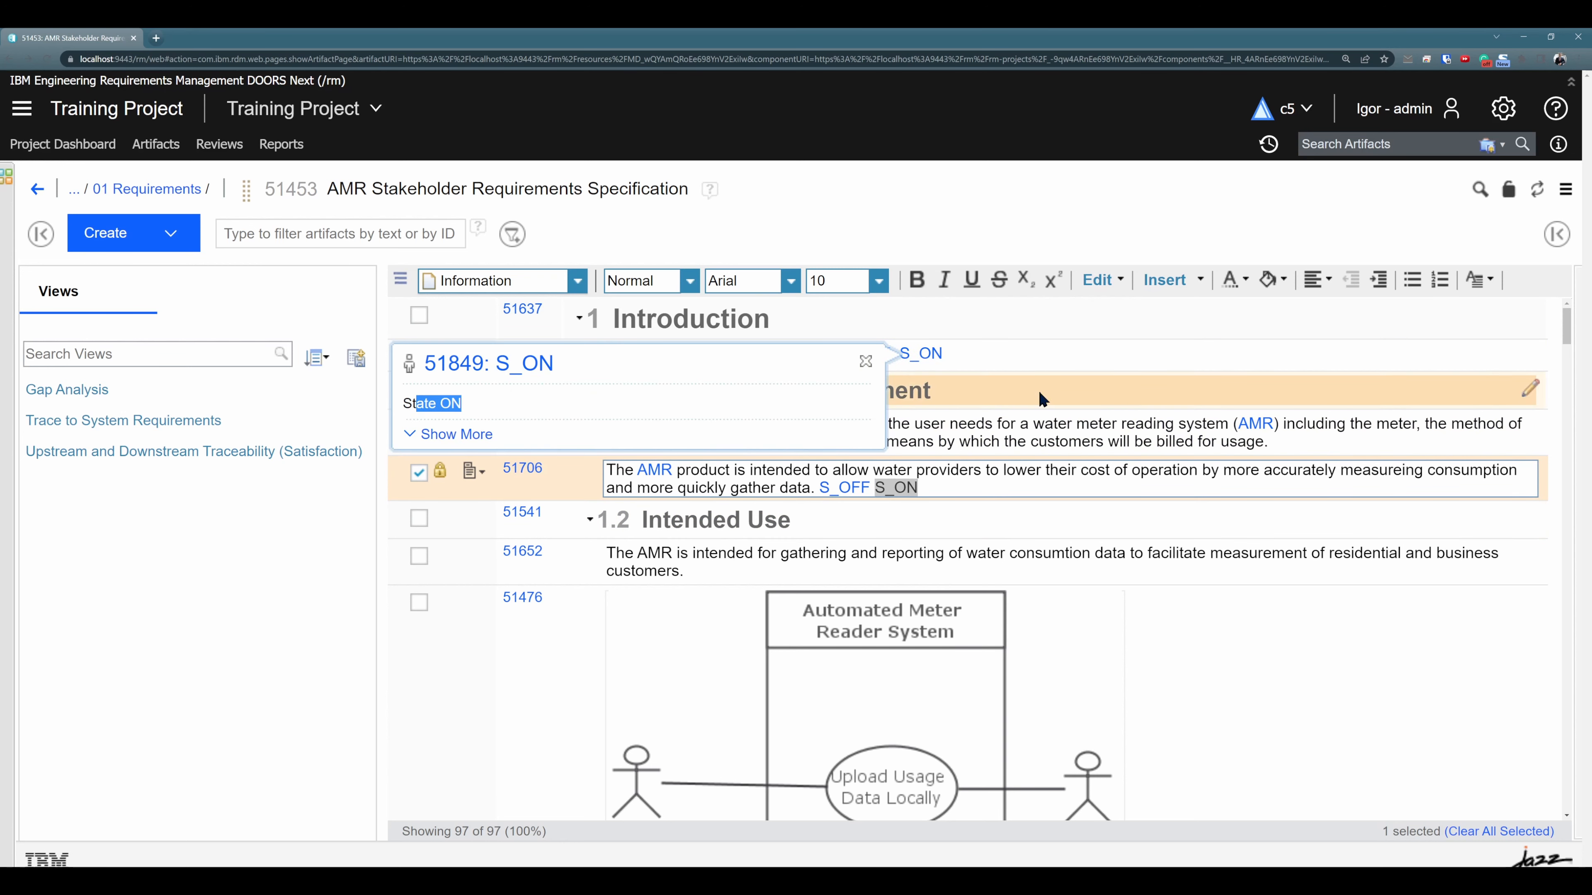
{"action": "left_click", "coordinate": [1123, 335]}
{"action": "mouse_move", "coordinate": [856, 361]}
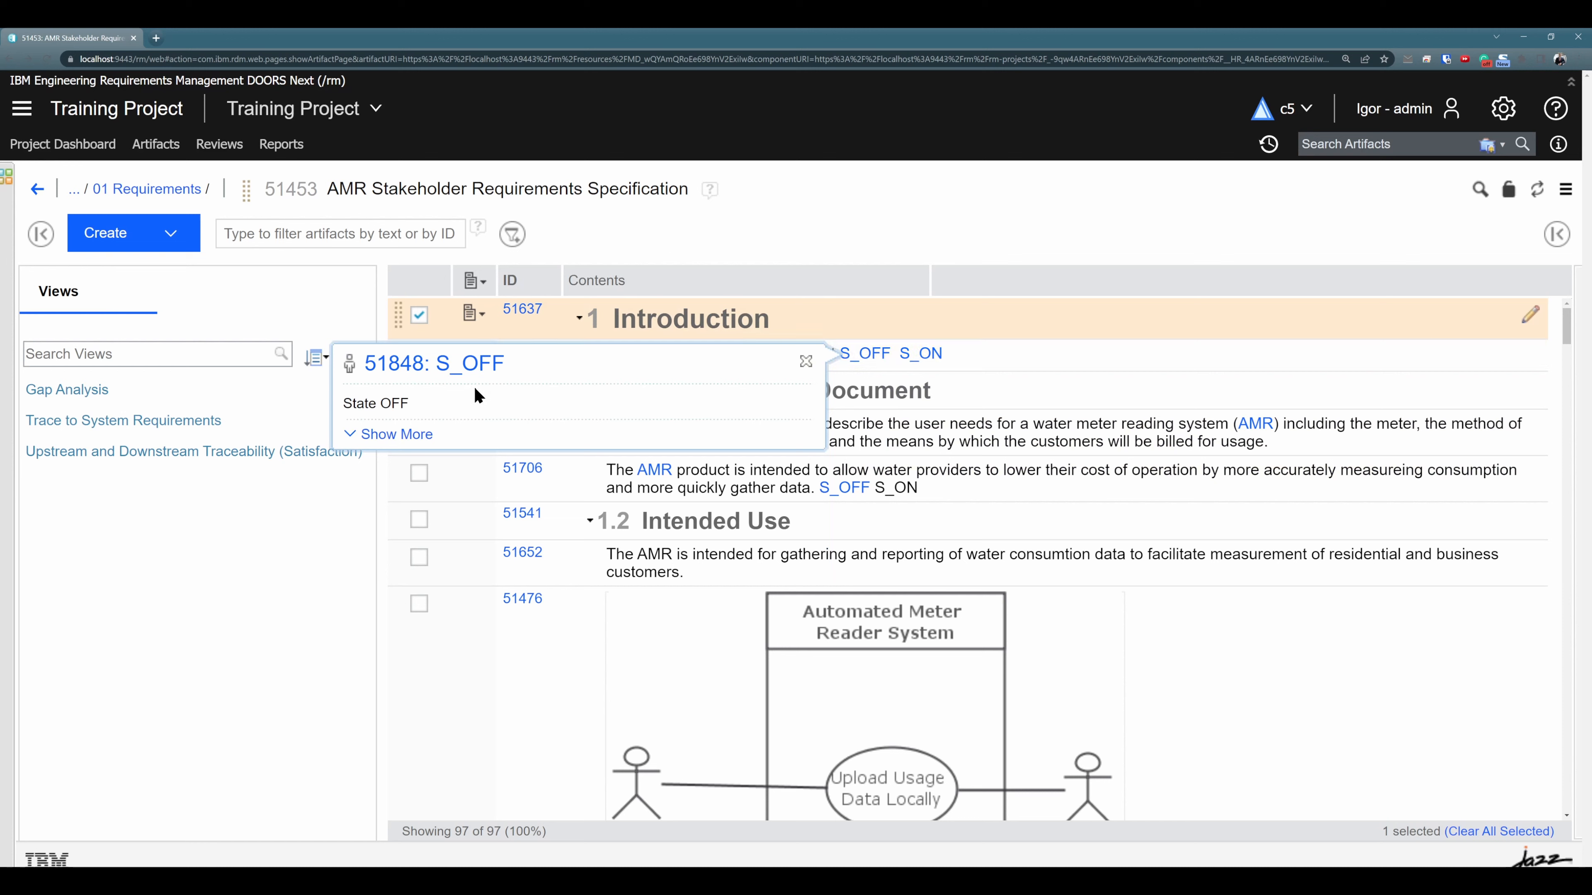
{"action": "left_click", "coordinate": [902, 555]}
{"action": "mouse_move", "coordinate": [851, 495]}
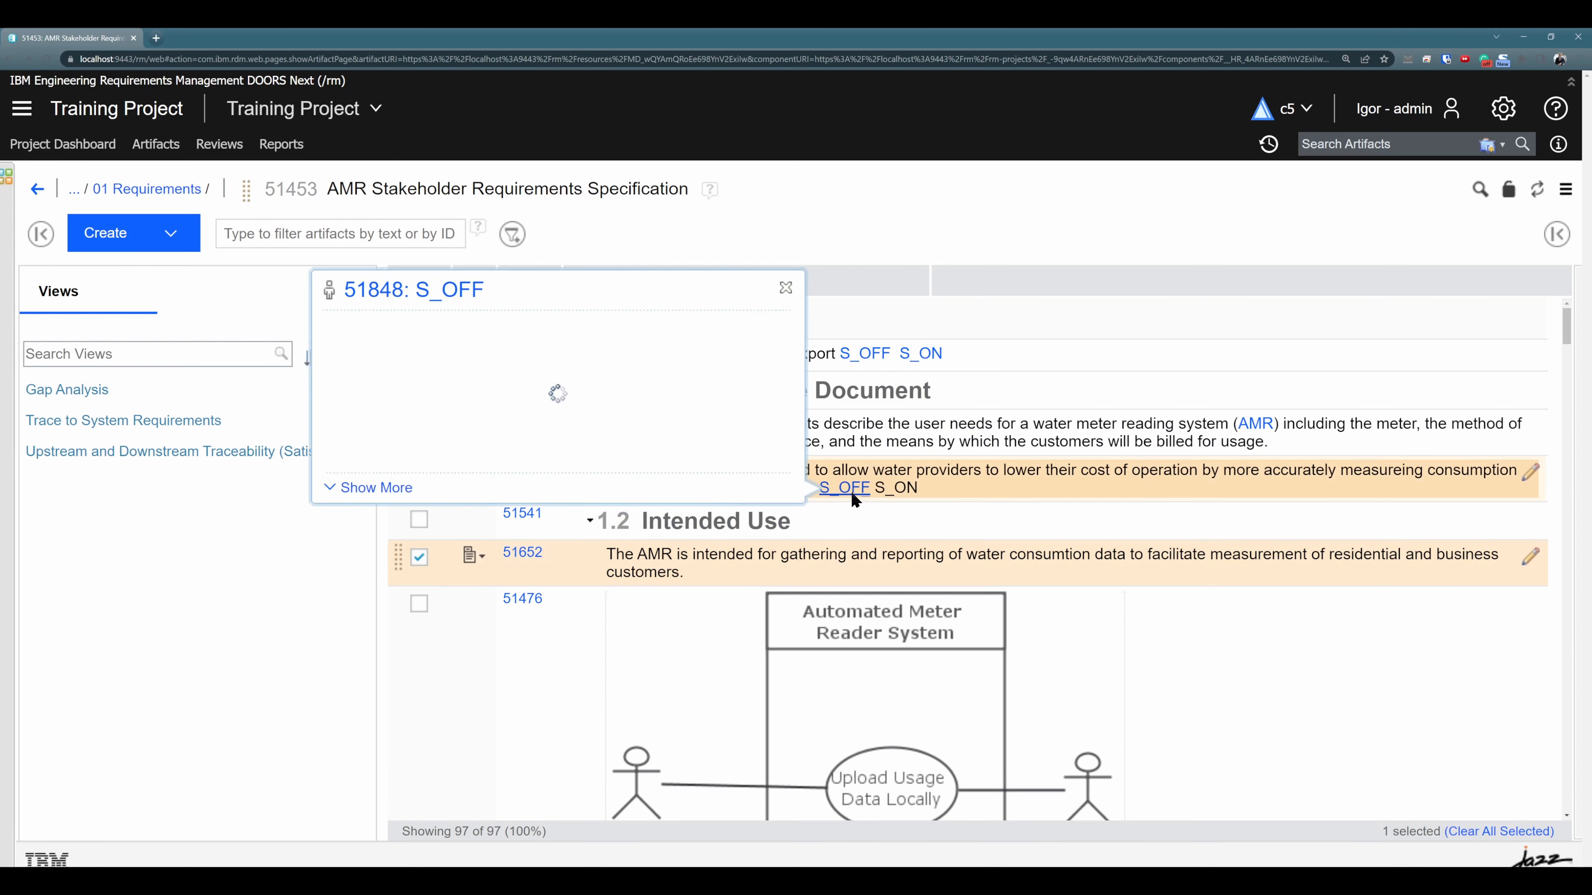
{"action": "left_click", "coordinate": [941, 506]}
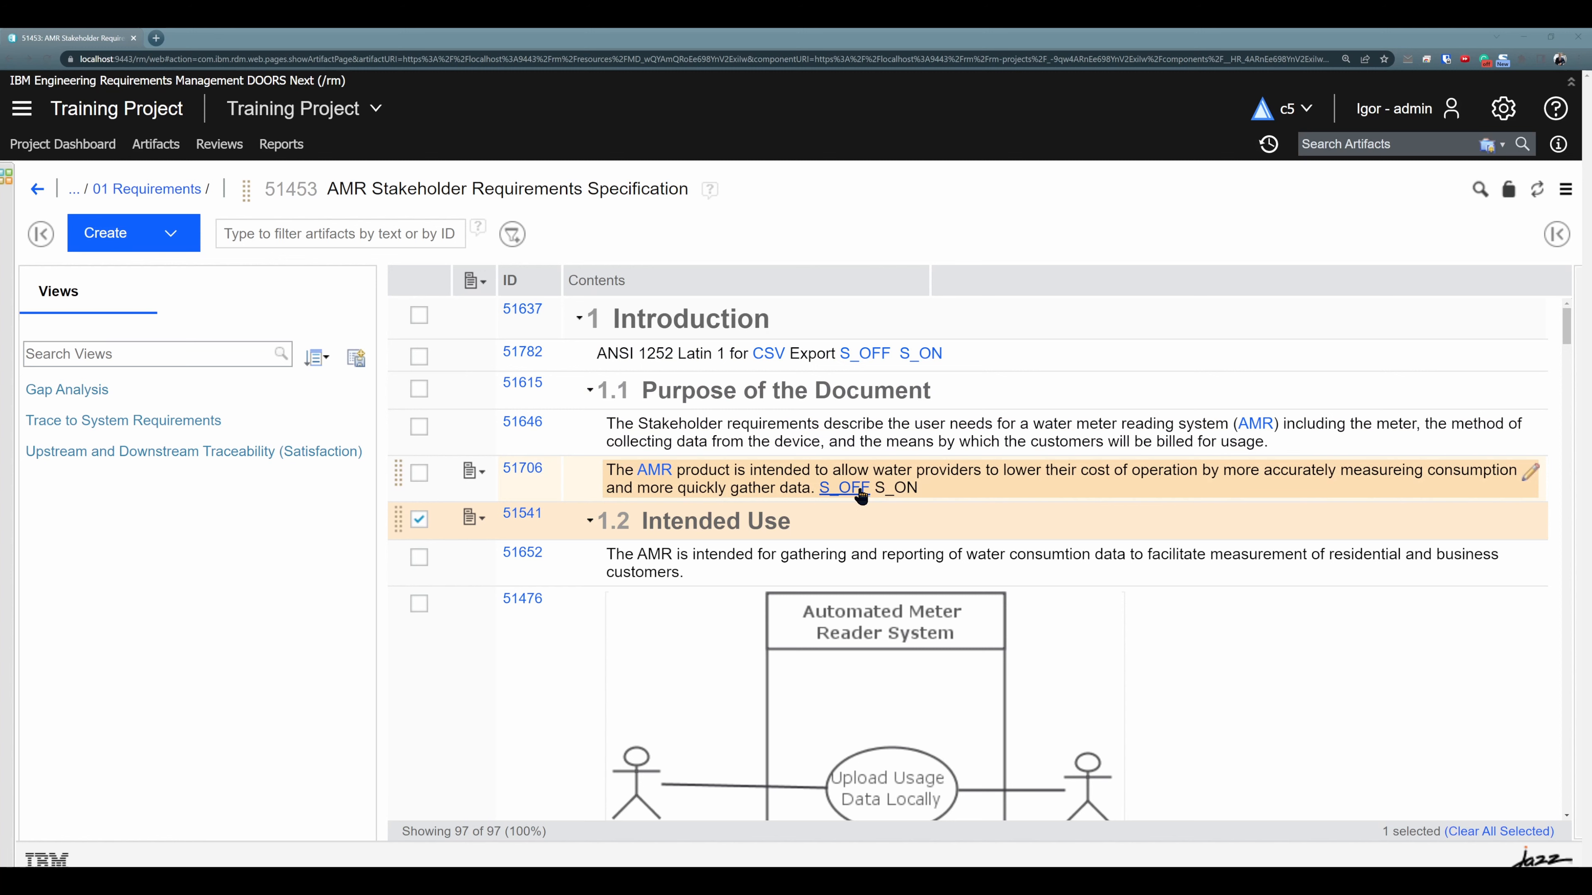
{"action": "mouse_move", "coordinate": [863, 492]}
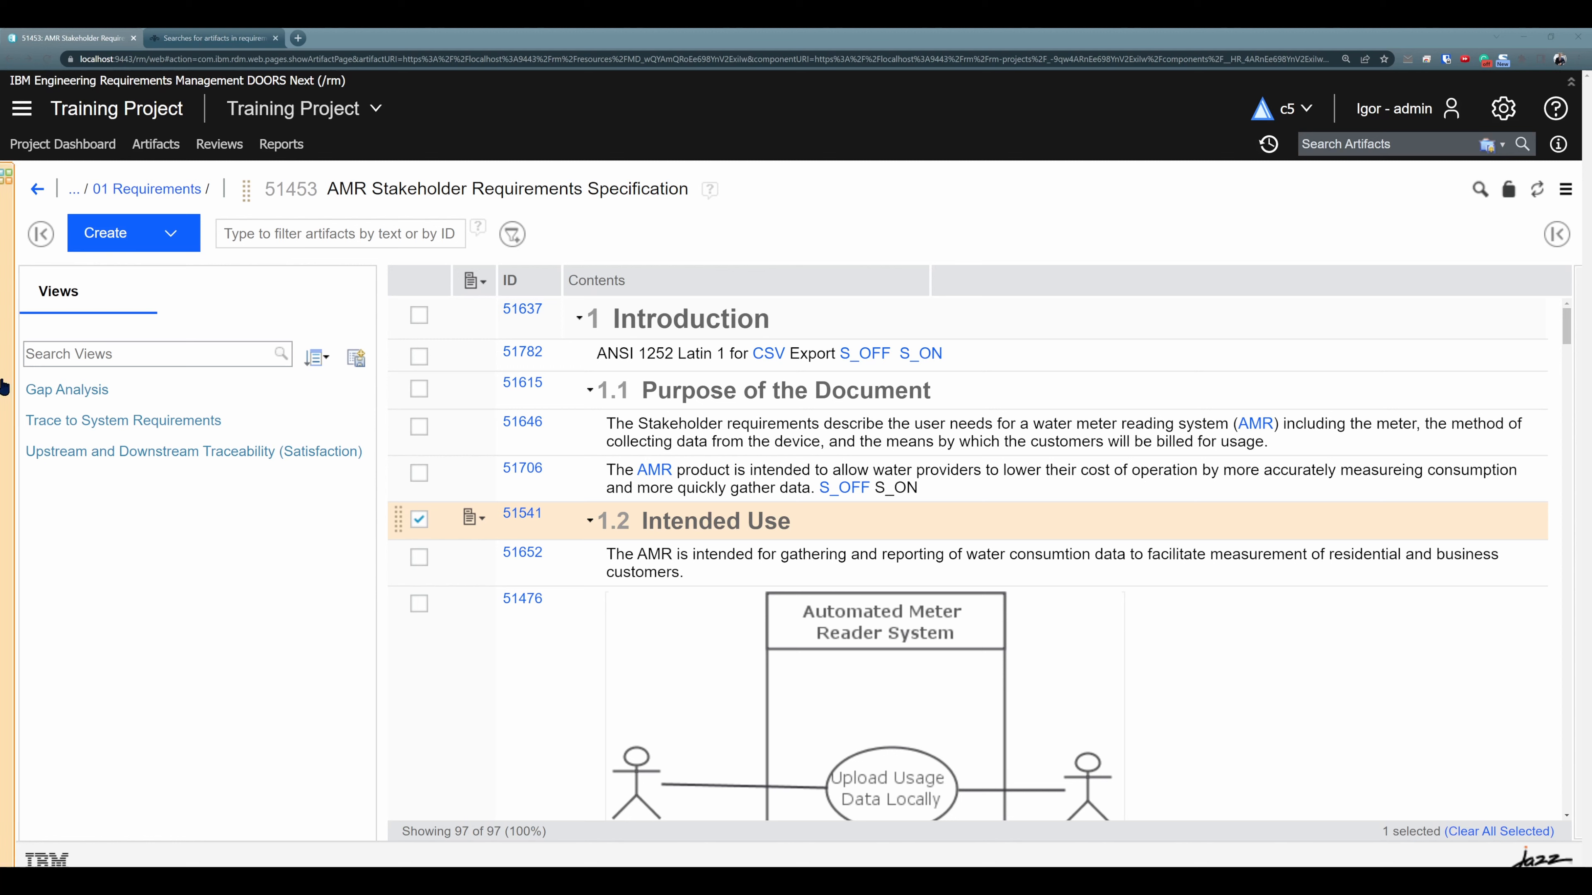
Switch to the IBM documentation page on artifact search and read the full-text search restrictions on special characters and common words.
{"action": "left_click", "coordinate": [224, 41]}
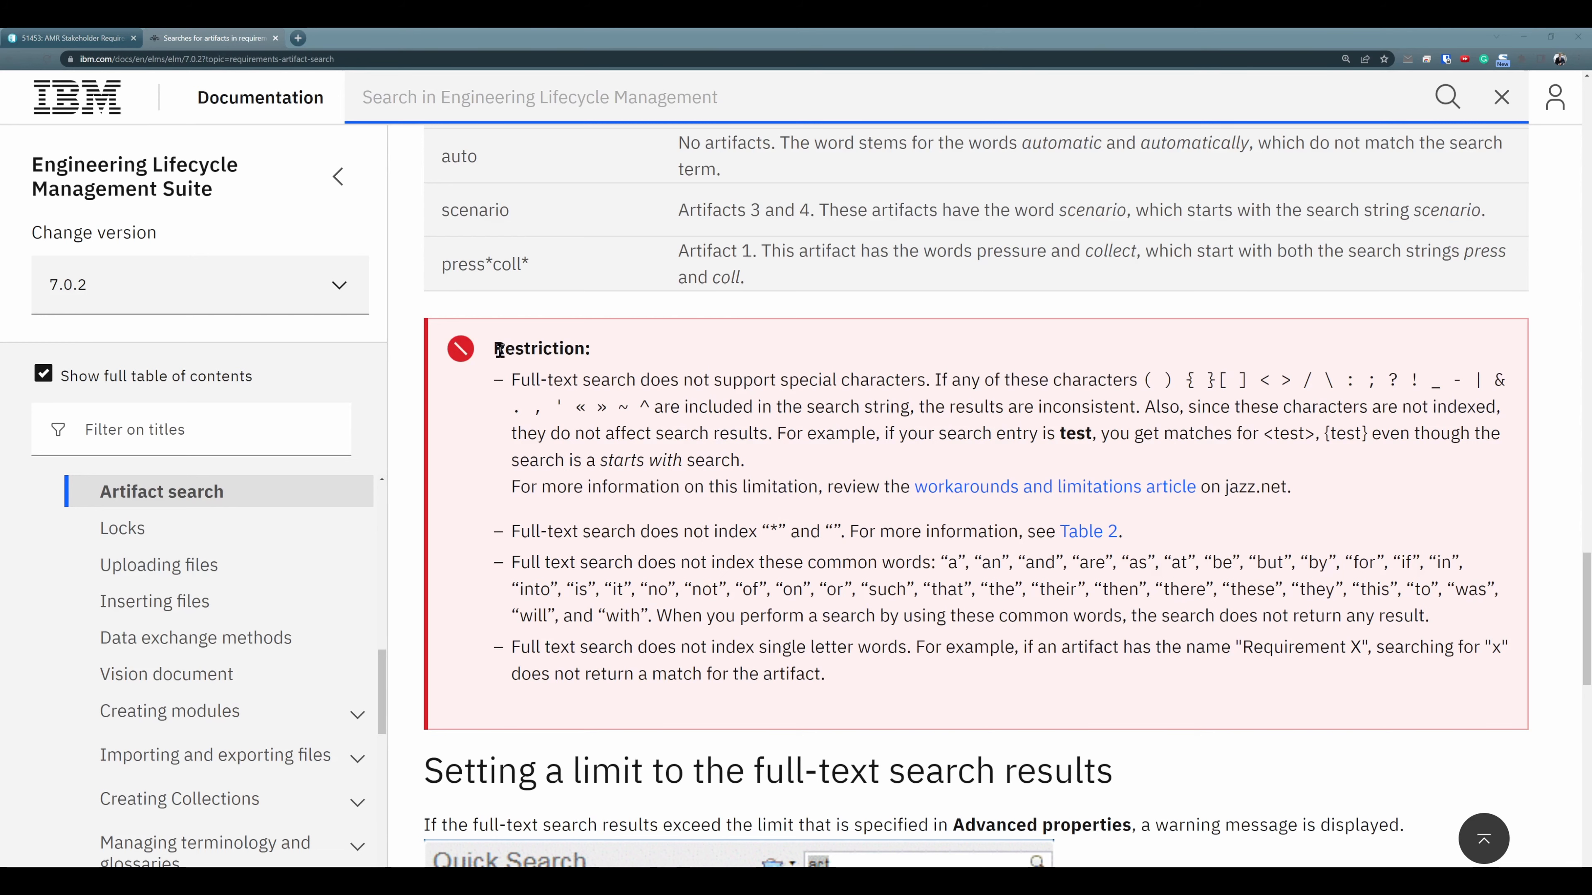
{"action": "left_click_drag", "start_coordinate": [505, 349], "coordinate": [1315, 638]}
{"action": "left_click", "coordinate": [1315, 638]}
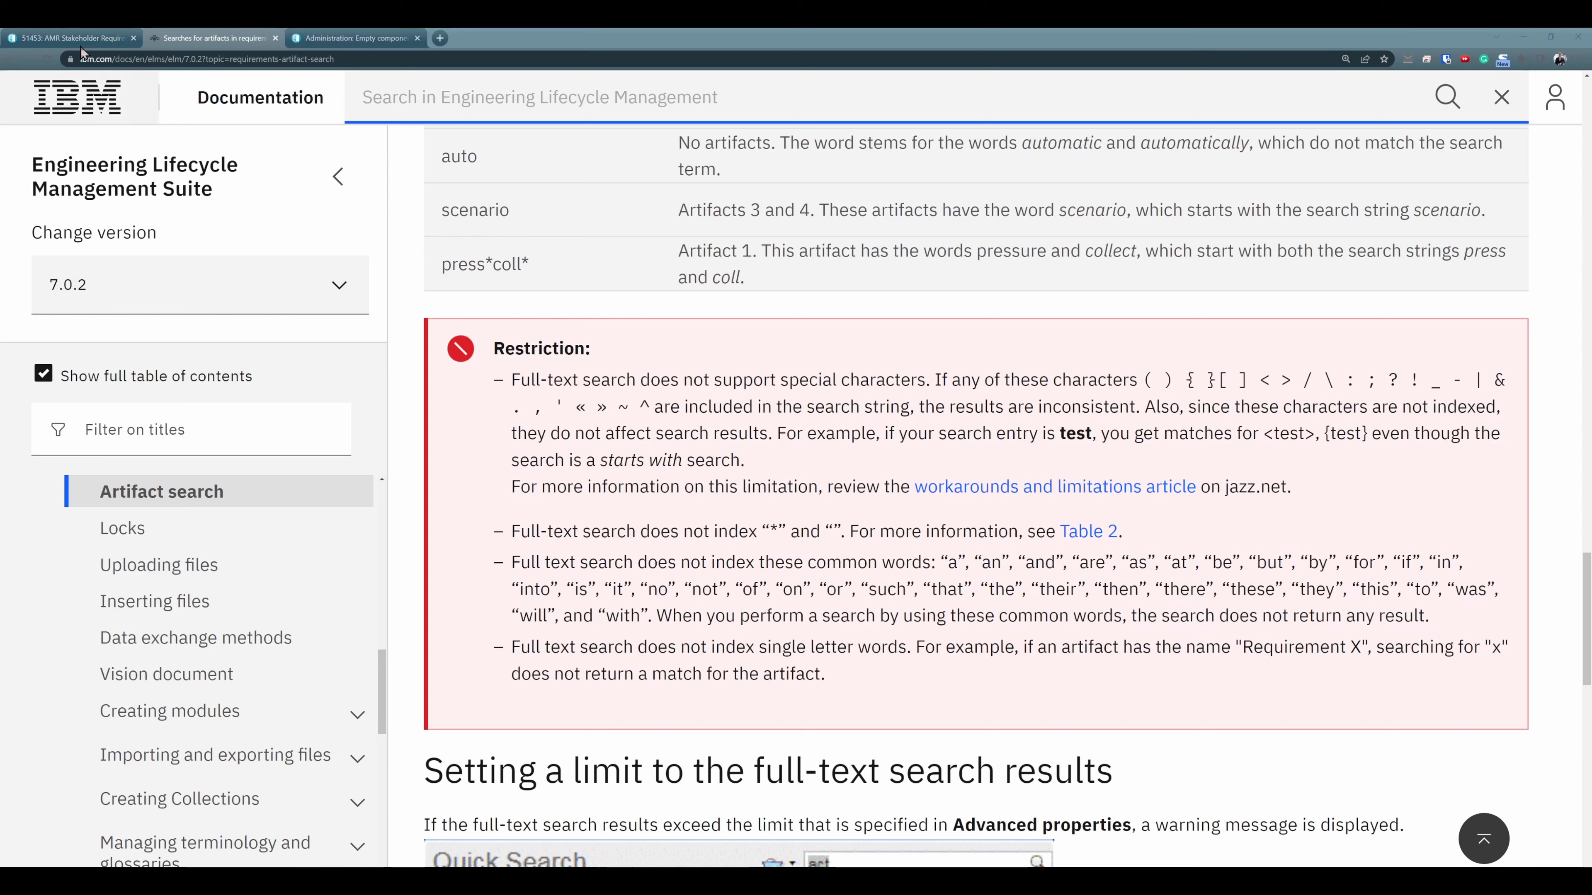
Return to the requirements module and create a glossary term of type Term from ANSI in artifact 51782, with the content "American National Standards Institute".
{"action": "left_click", "coordinate": [69, 39]}
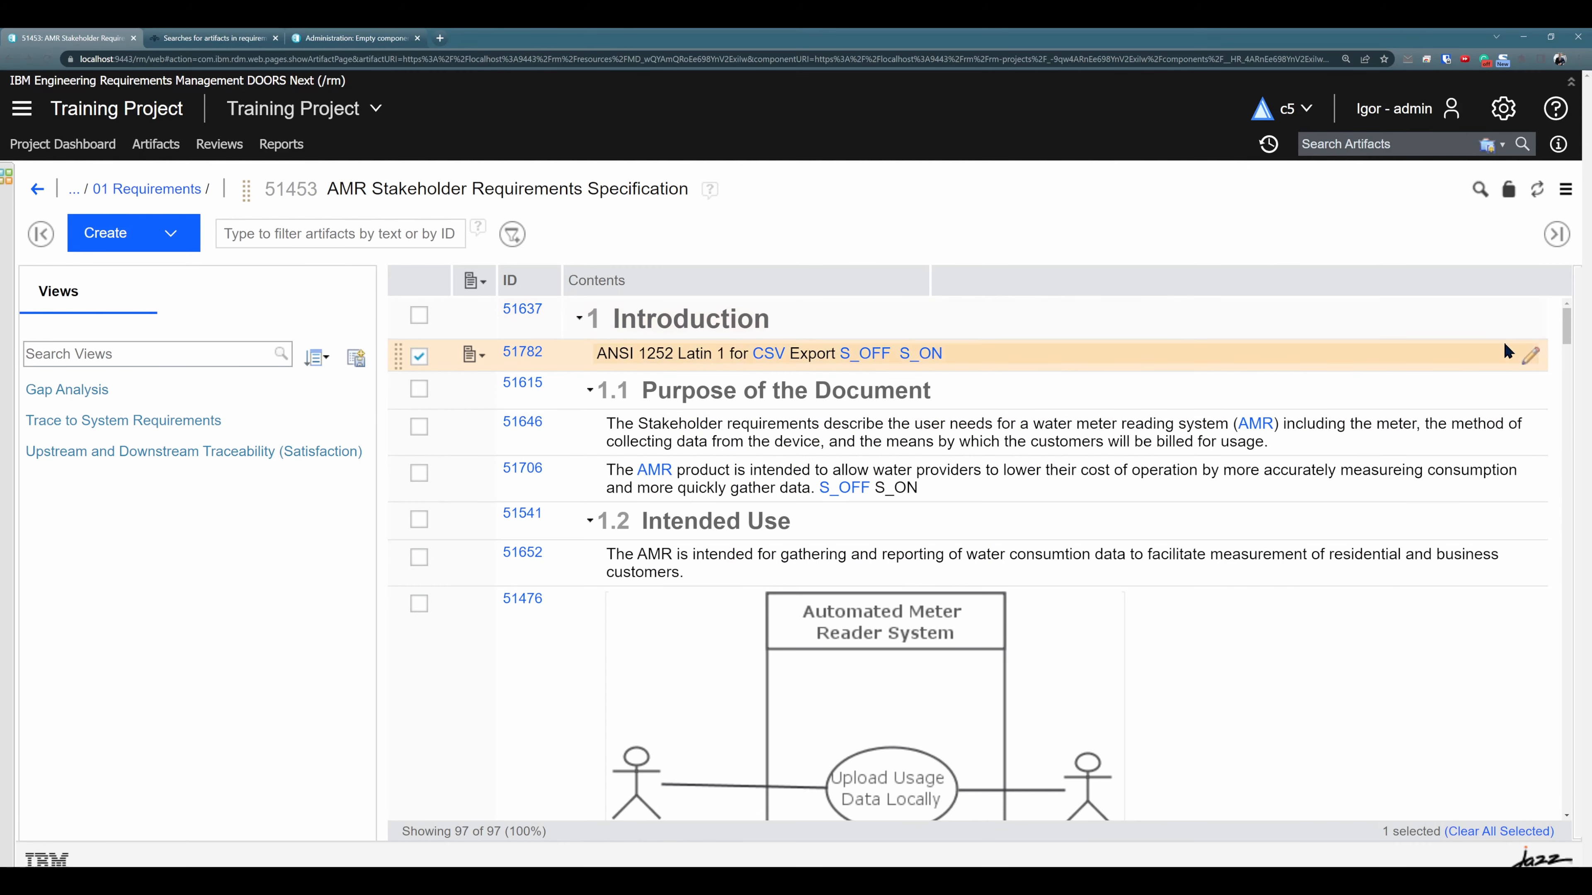
{"action": "left_click", "coordinate": [1527, 354]}
{"action": "double_click", "coordinate": [632, 360]}
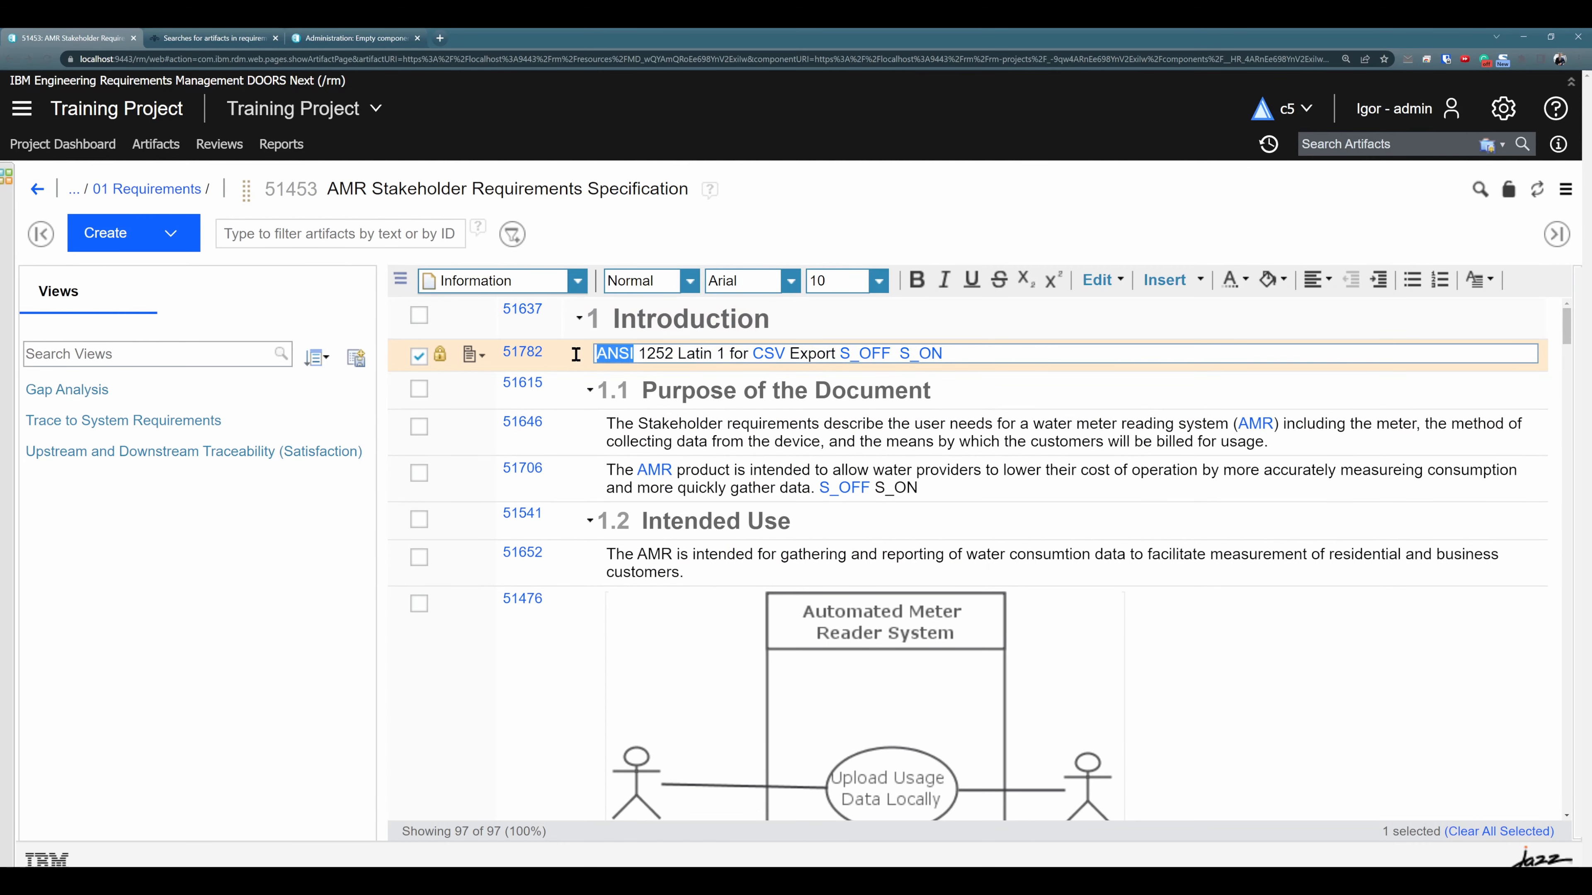
{"action": "left_click", "coordinate": [1481, 280]}
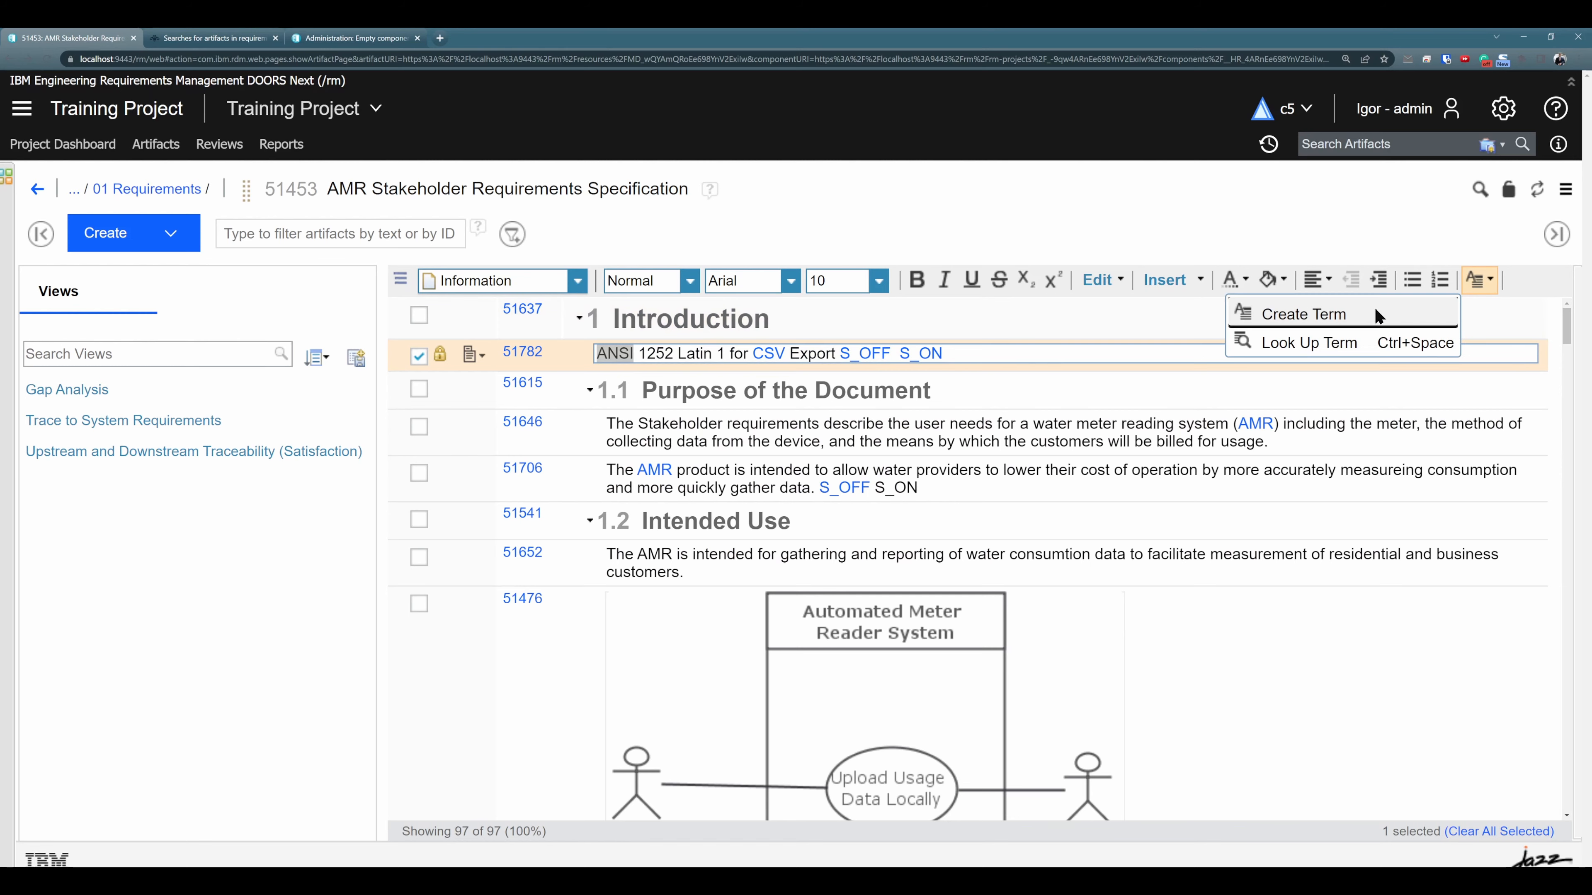
{"action": "left_click", "coordinate": [1307, 316]}
{"action": "type", "text": "American National Standards Institute"}
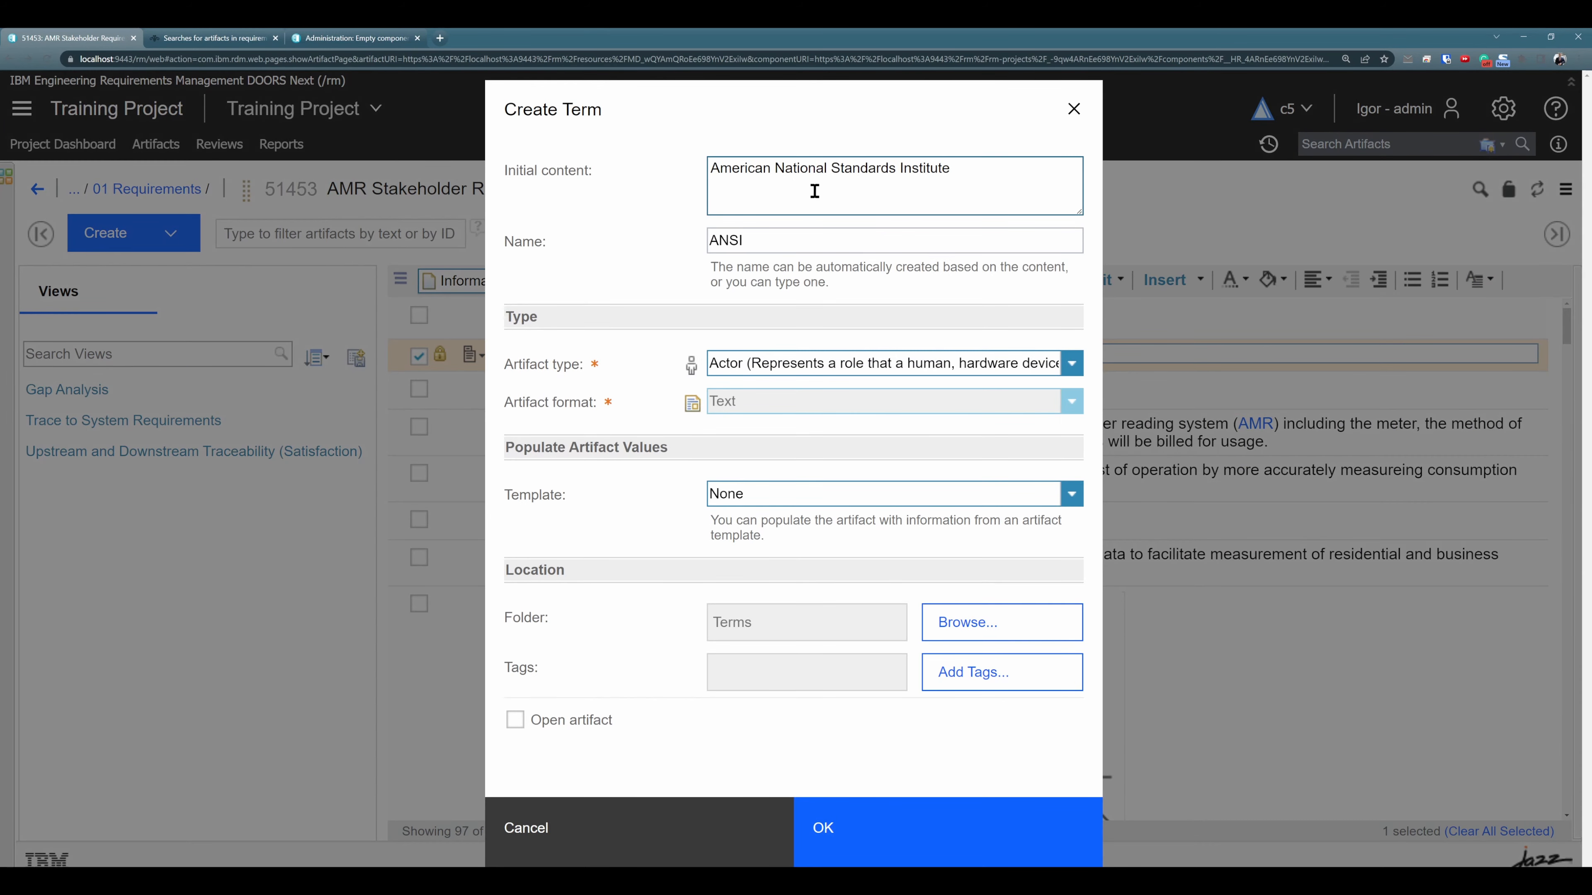
{"action": "triple_click", "coordinate": [597, 364]}
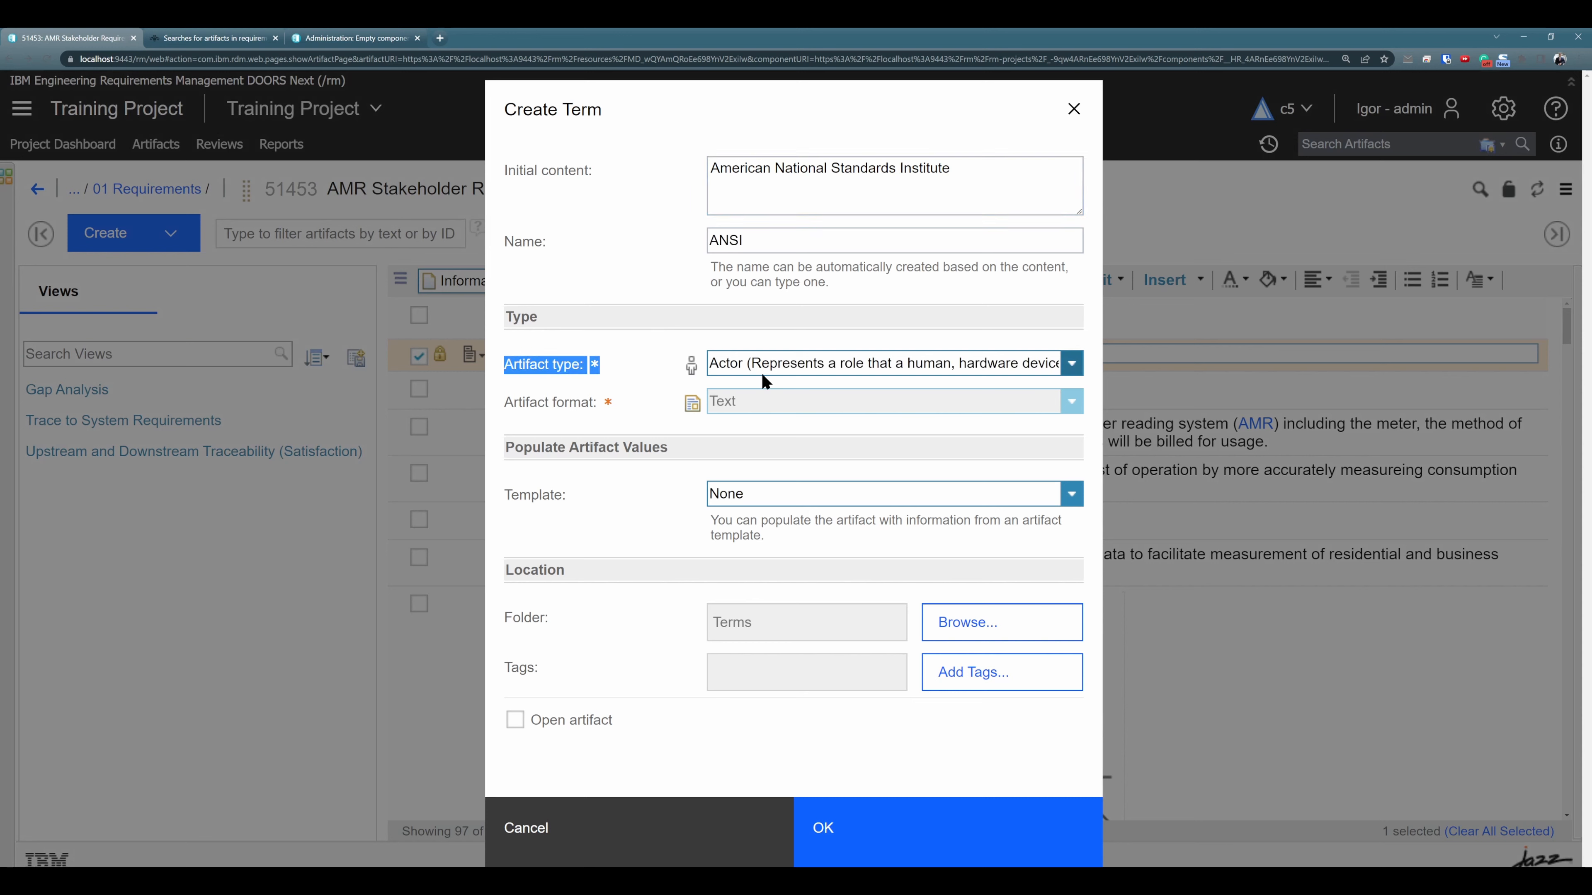
{"action": "left_click", "coordinate": [1071, 363]}
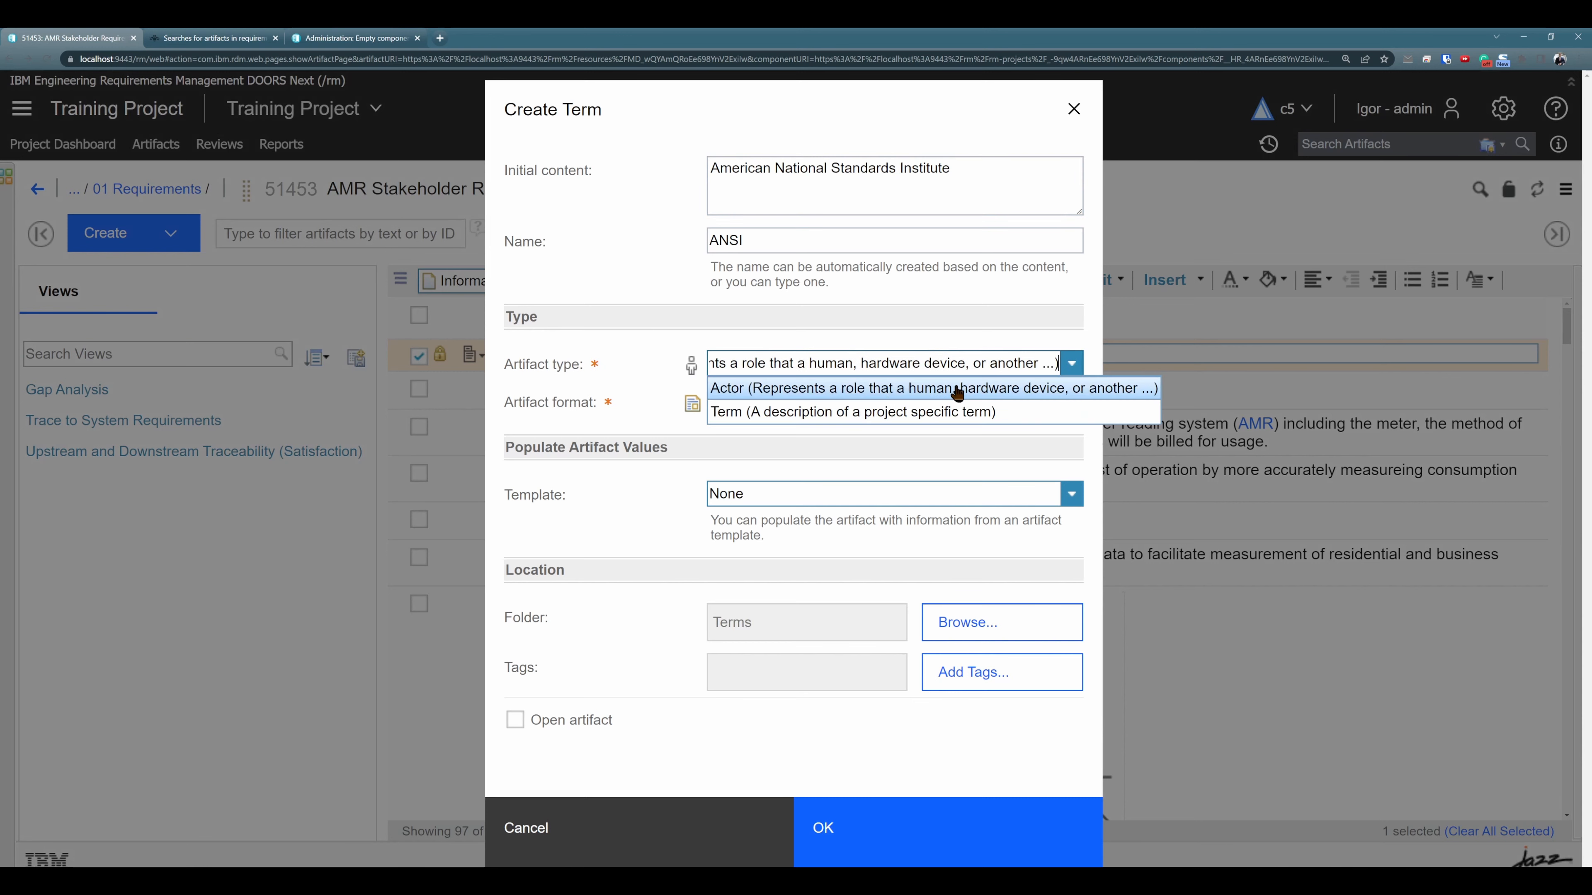
{"action": "left_click", "coordinate": [731, 413]}
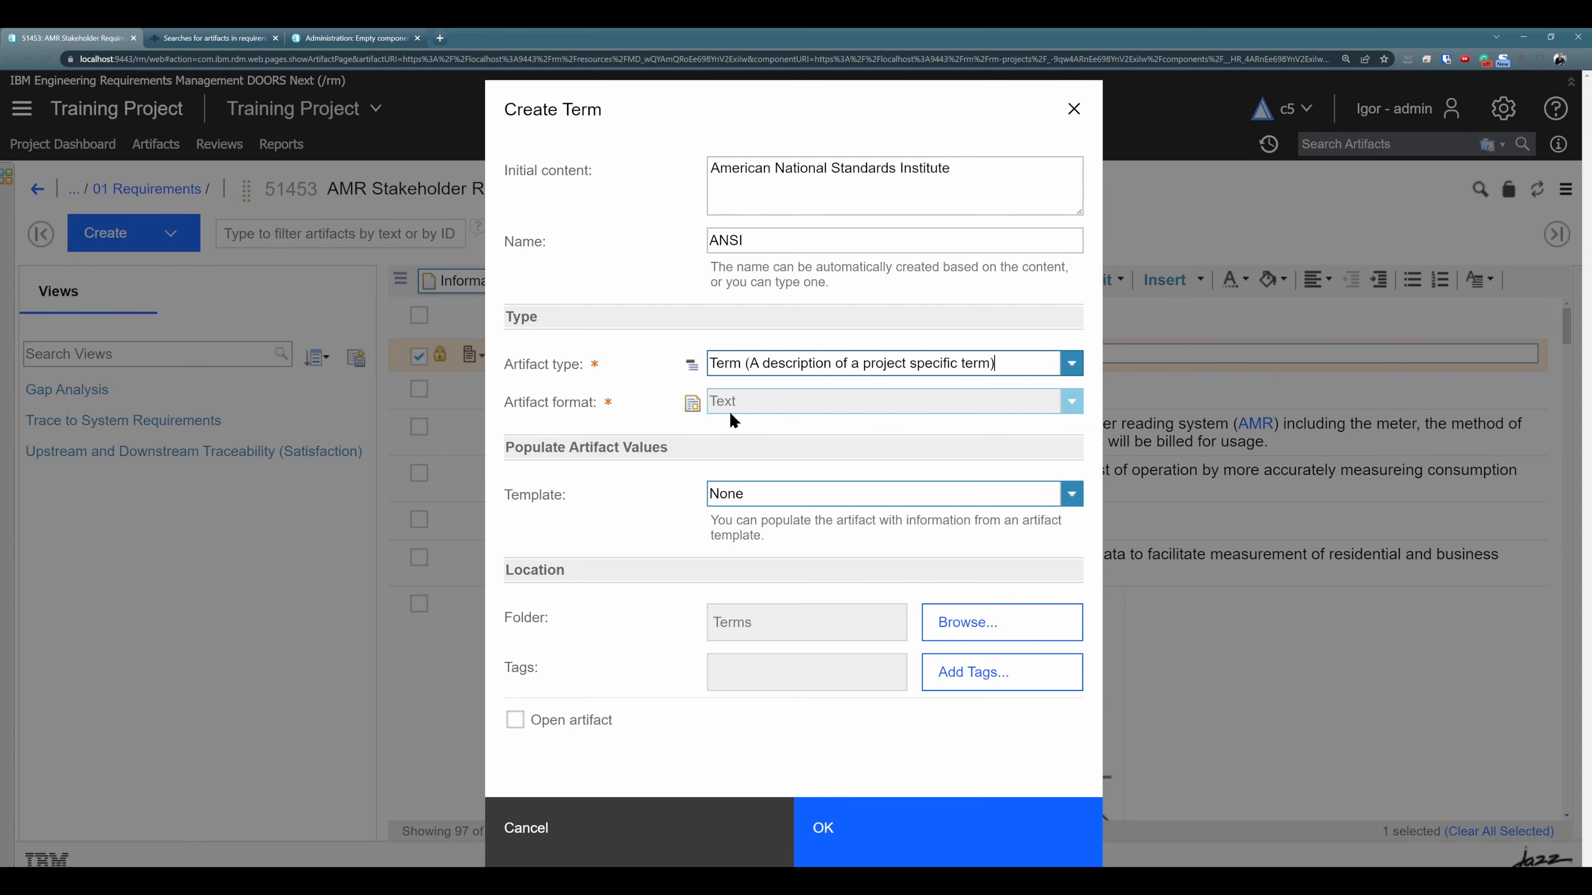
{"action": "left_click", "coordinate": [842, 844]}
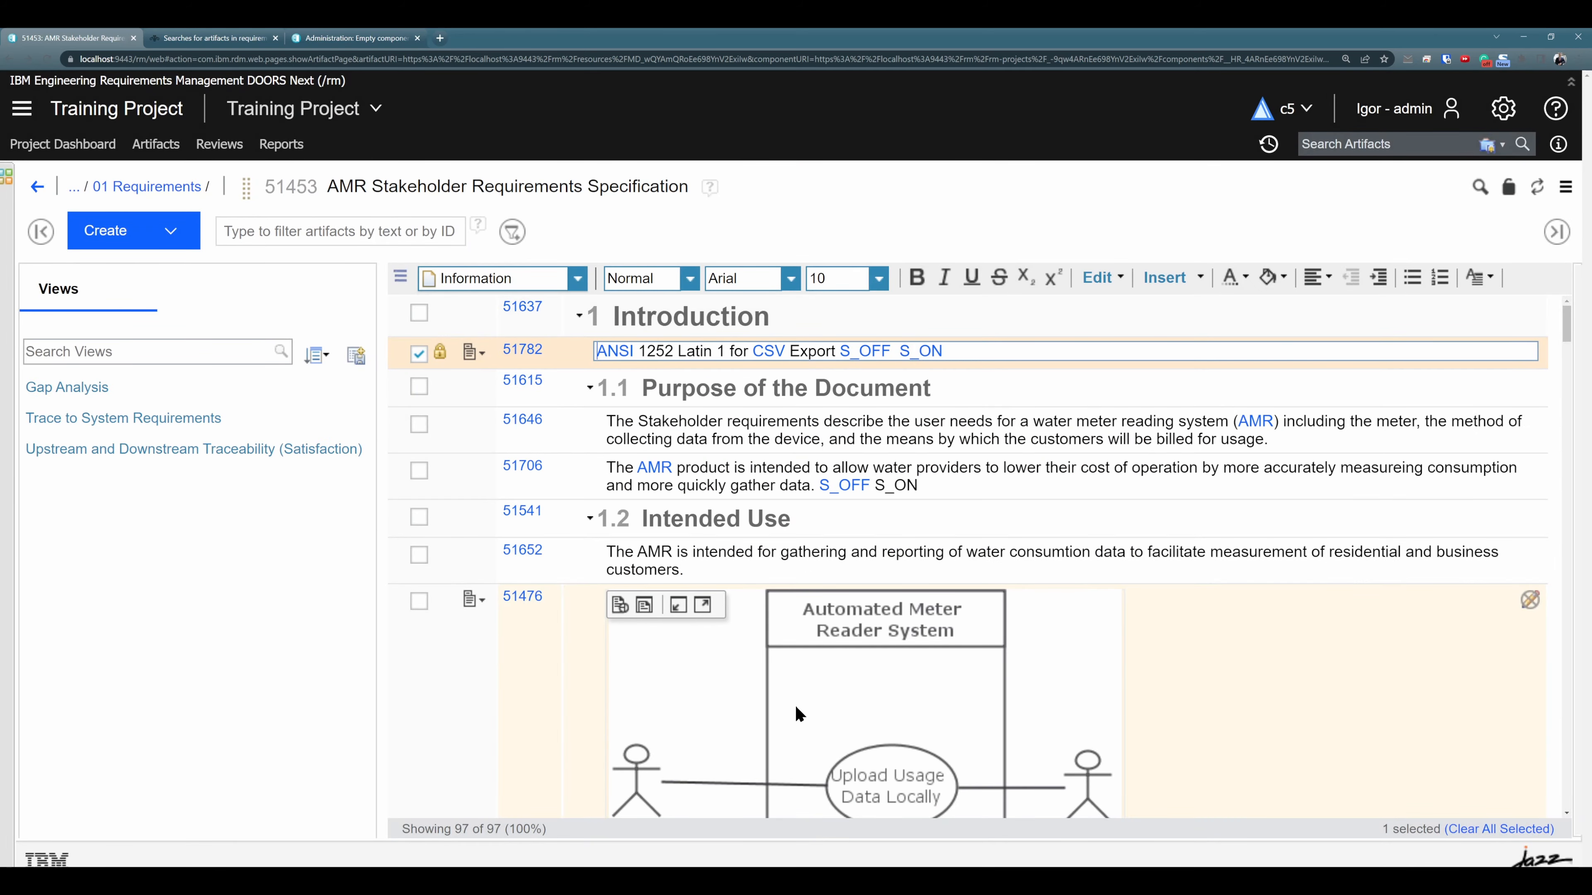
{"action": "left_click", "coordinate": [481, 676]}
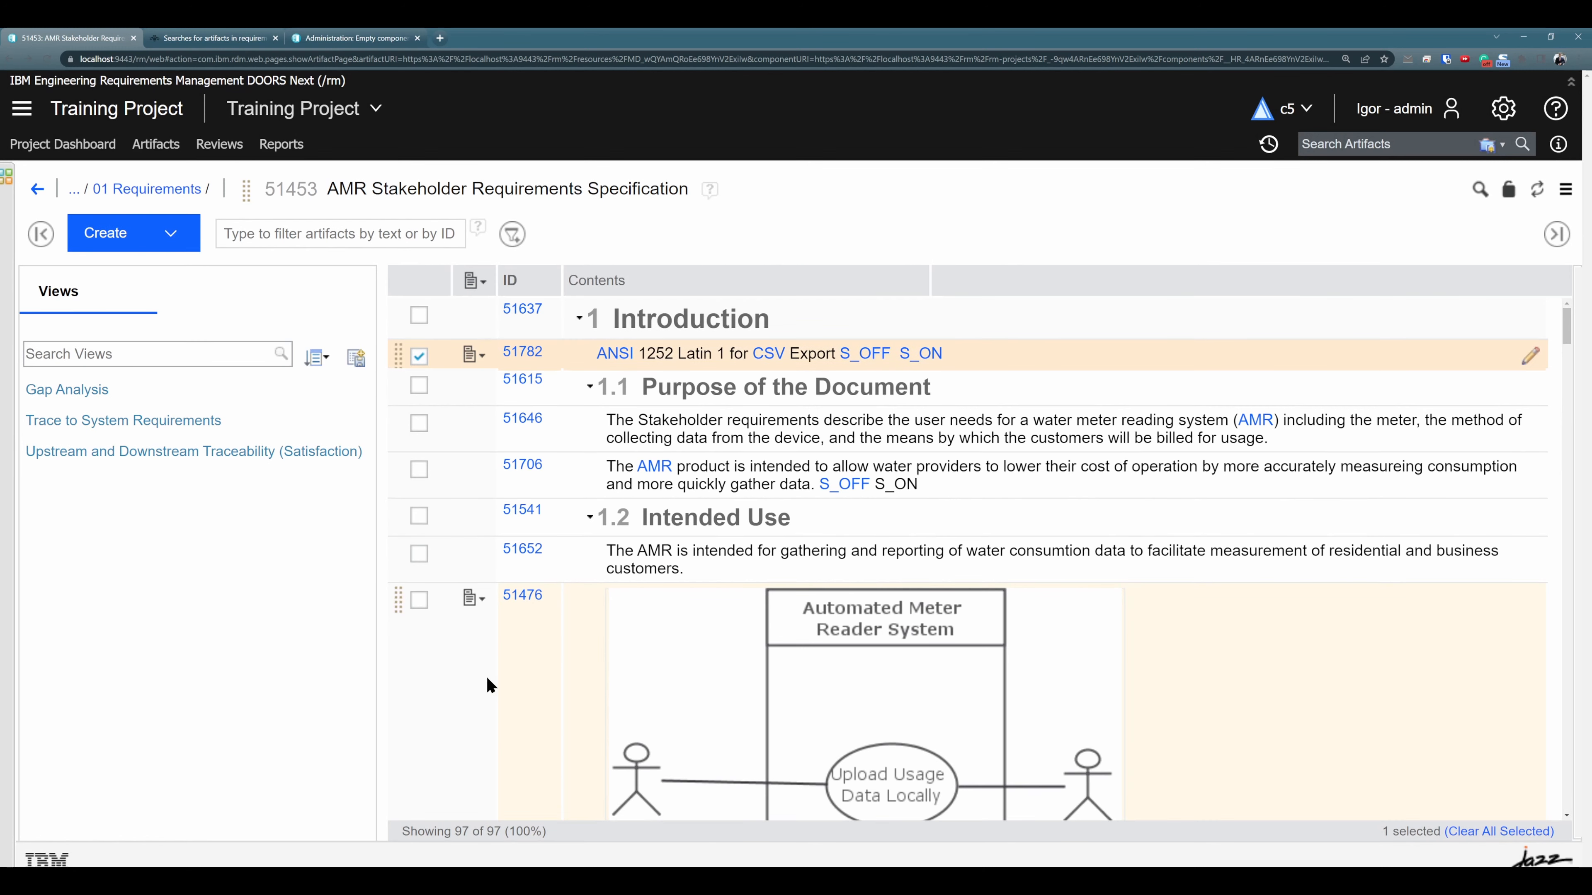
In the Empty component's properties, create and save an artifact type named "Glossary Term" whose artifacts are used as glossary terms.
{"action": "left_click", "coordinate": [366, 41]}
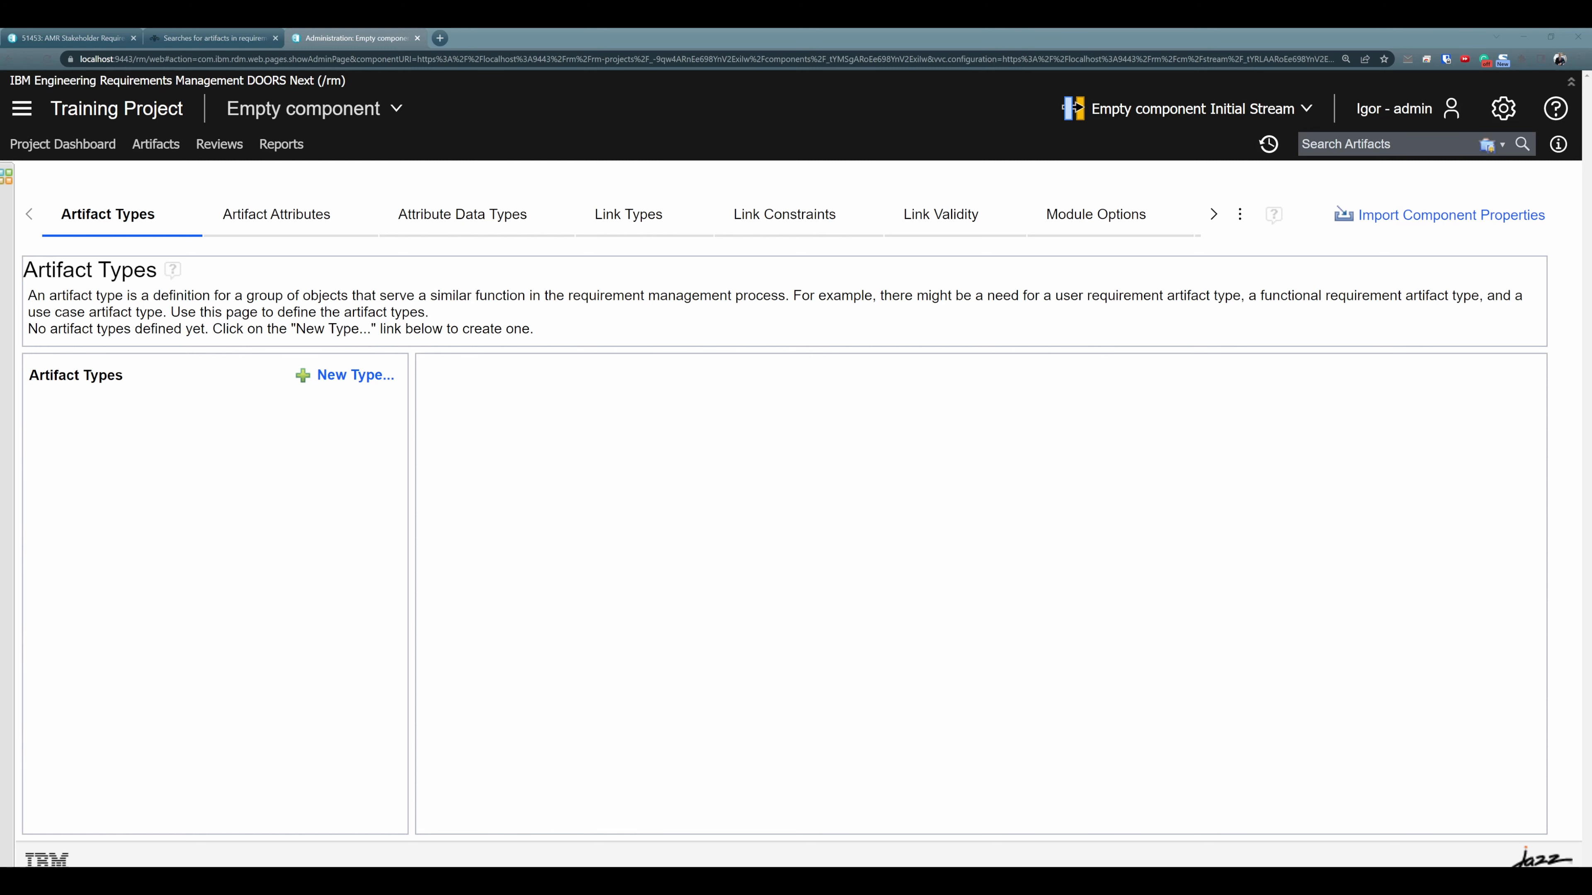
{"action": "left_click", "coordinate": [348, 379]}
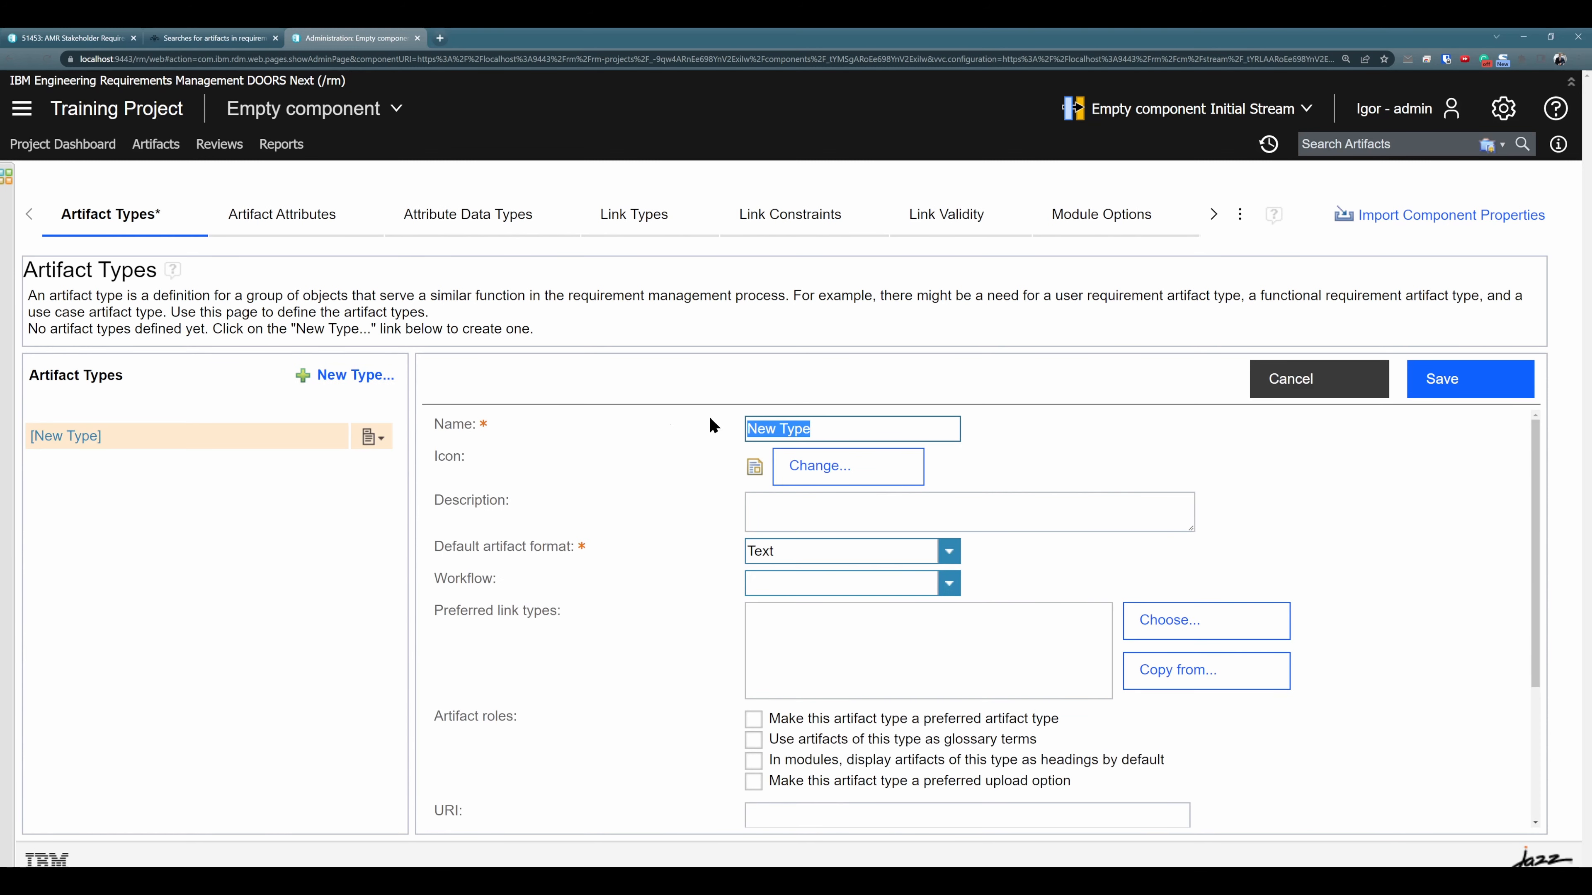
{"action": "left_click", "coordinate": [839, 433]}
{"action": "triple_click", "coordinate": [838, 433]}
{"action": "type", "text": "Glossary Term"}
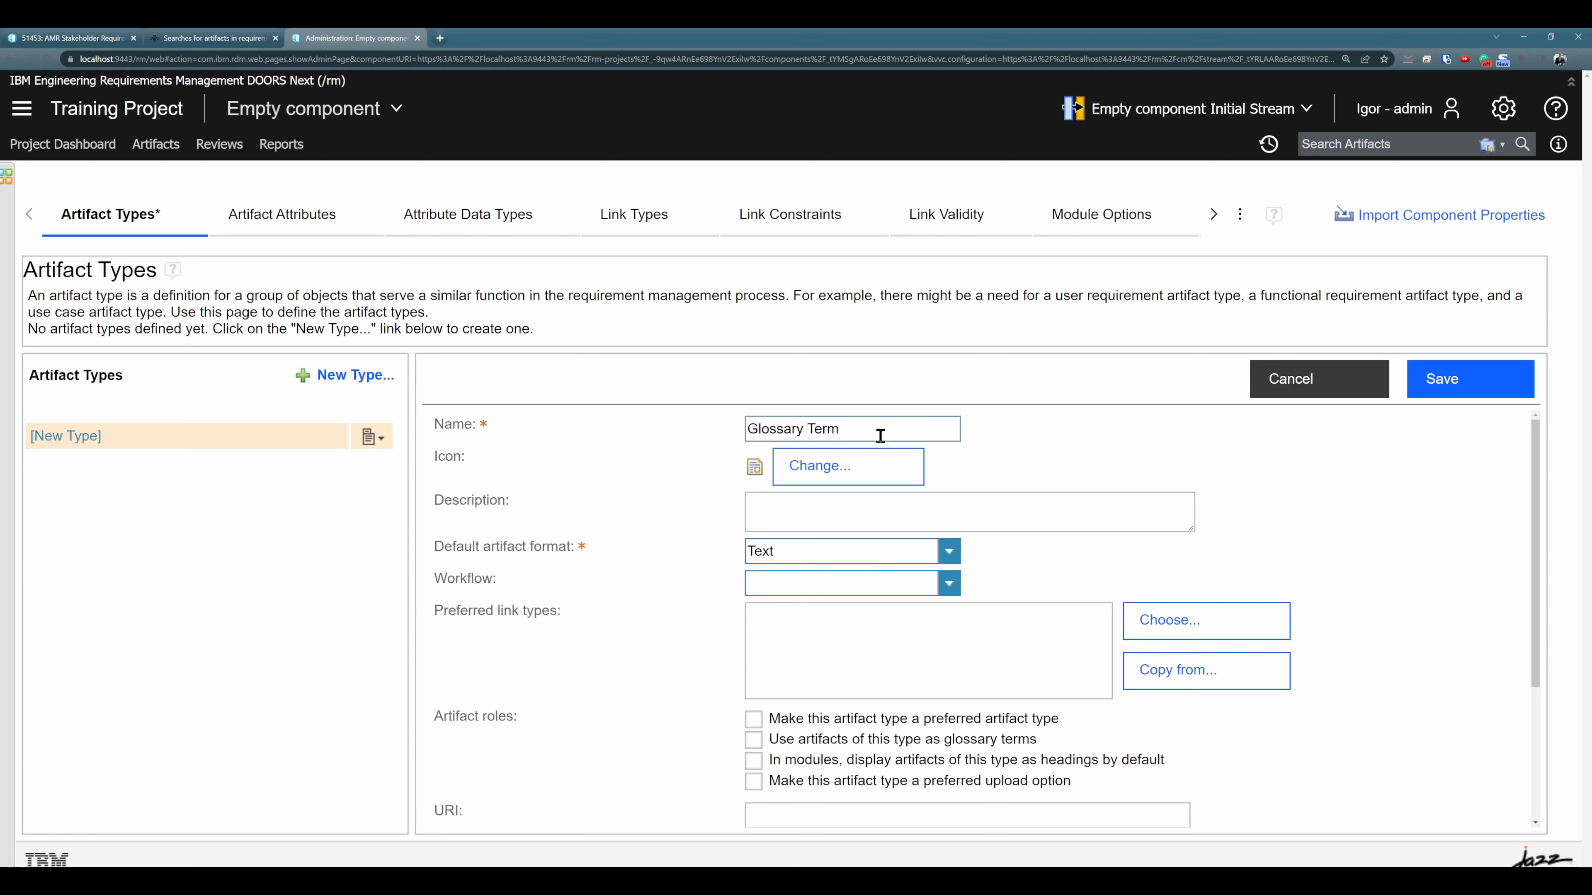
{"action": "left_click_drag", "start_coordinate": [843, 429], "coordinate": [746, 429]}
{"action": "left_click", "coordinate": [1012, 437]}
{"action": "left_click_drag", "start_coordinate": [1042, 739], "coordinate": [775, 740]}
{"action": "left_click", "coordinate": [937, 741]}
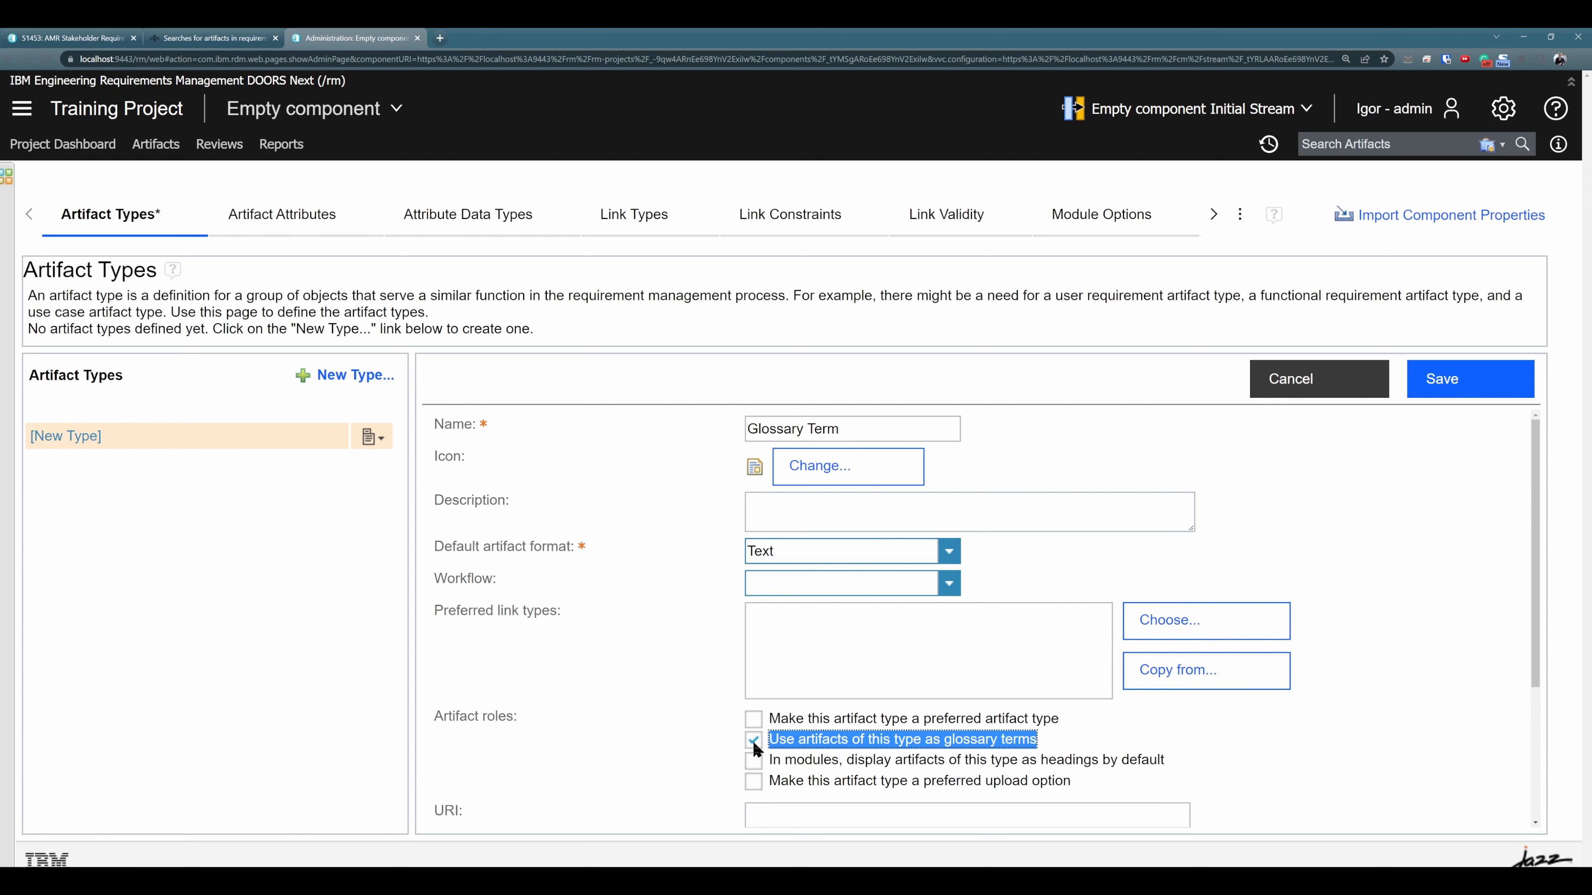
{"action": "left_click", "coordinate": [1461, 388]}
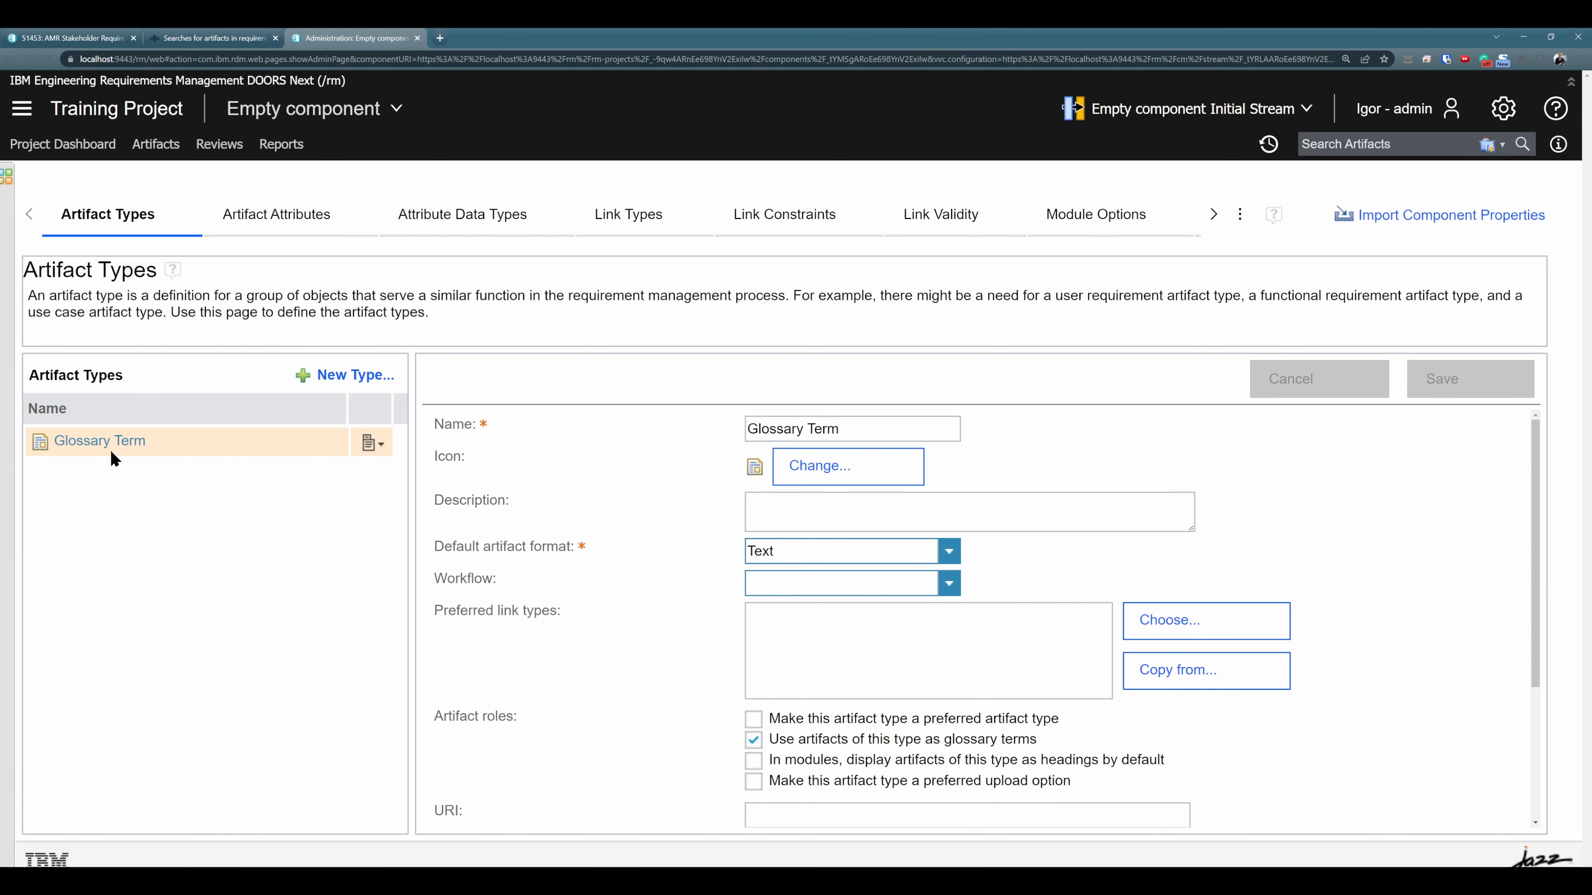
In the Training Project component properties, remove the glossary-term role from the Actor artifact type, save, and review the Term type's settings.
{"action": "left_click", "coordinate": [70, 38]}
{"action": "left_click", "coordinate": [1501, 110]}
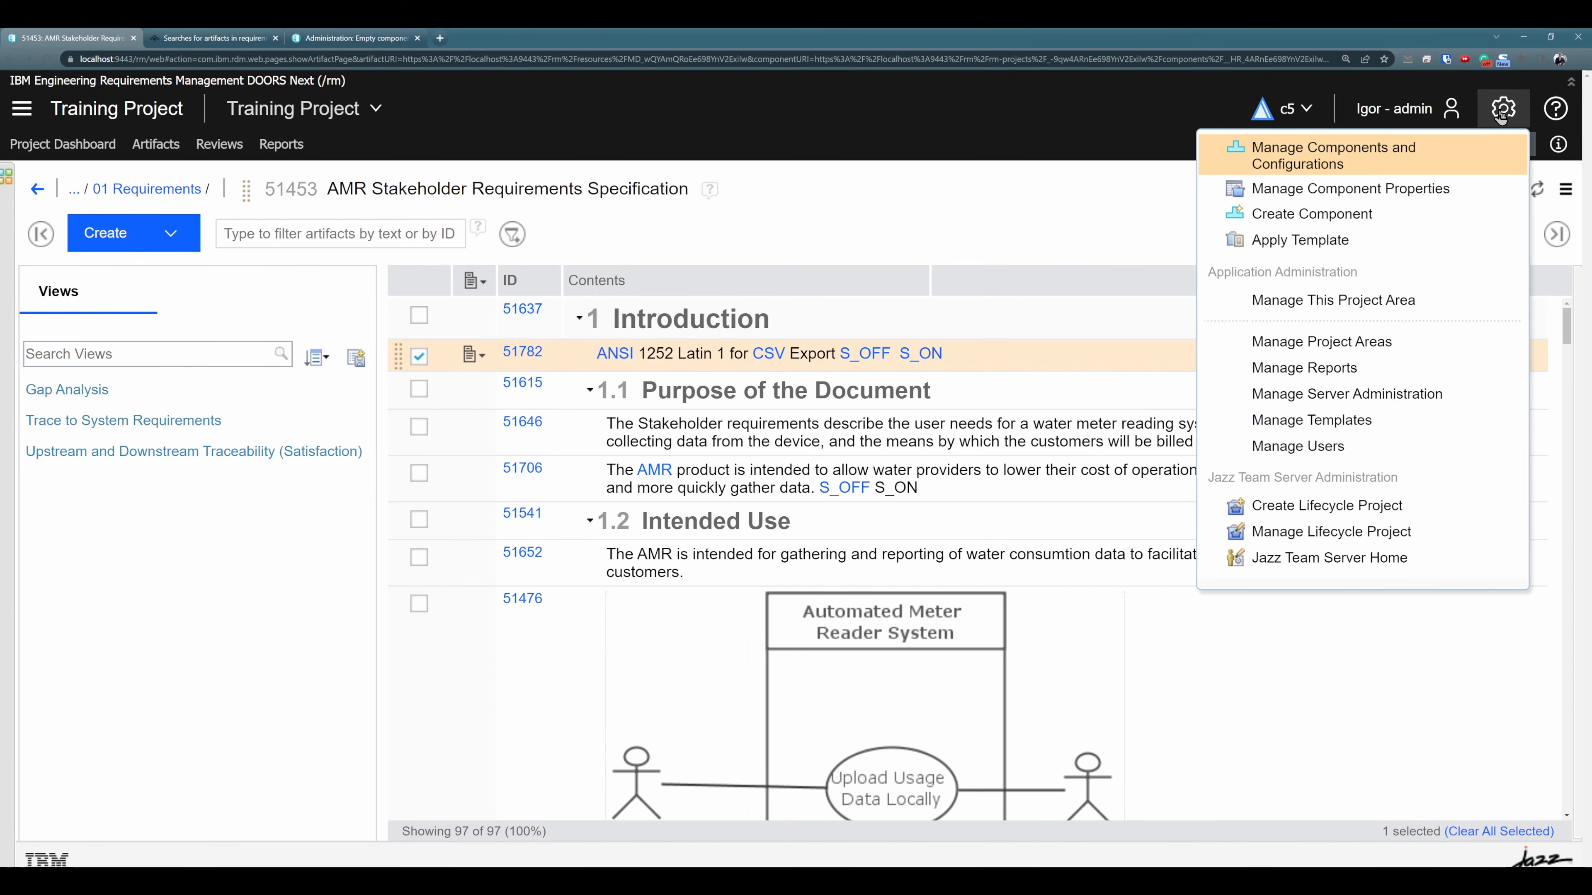
{"action": "left_click", "coordinate": [1393, 191]}
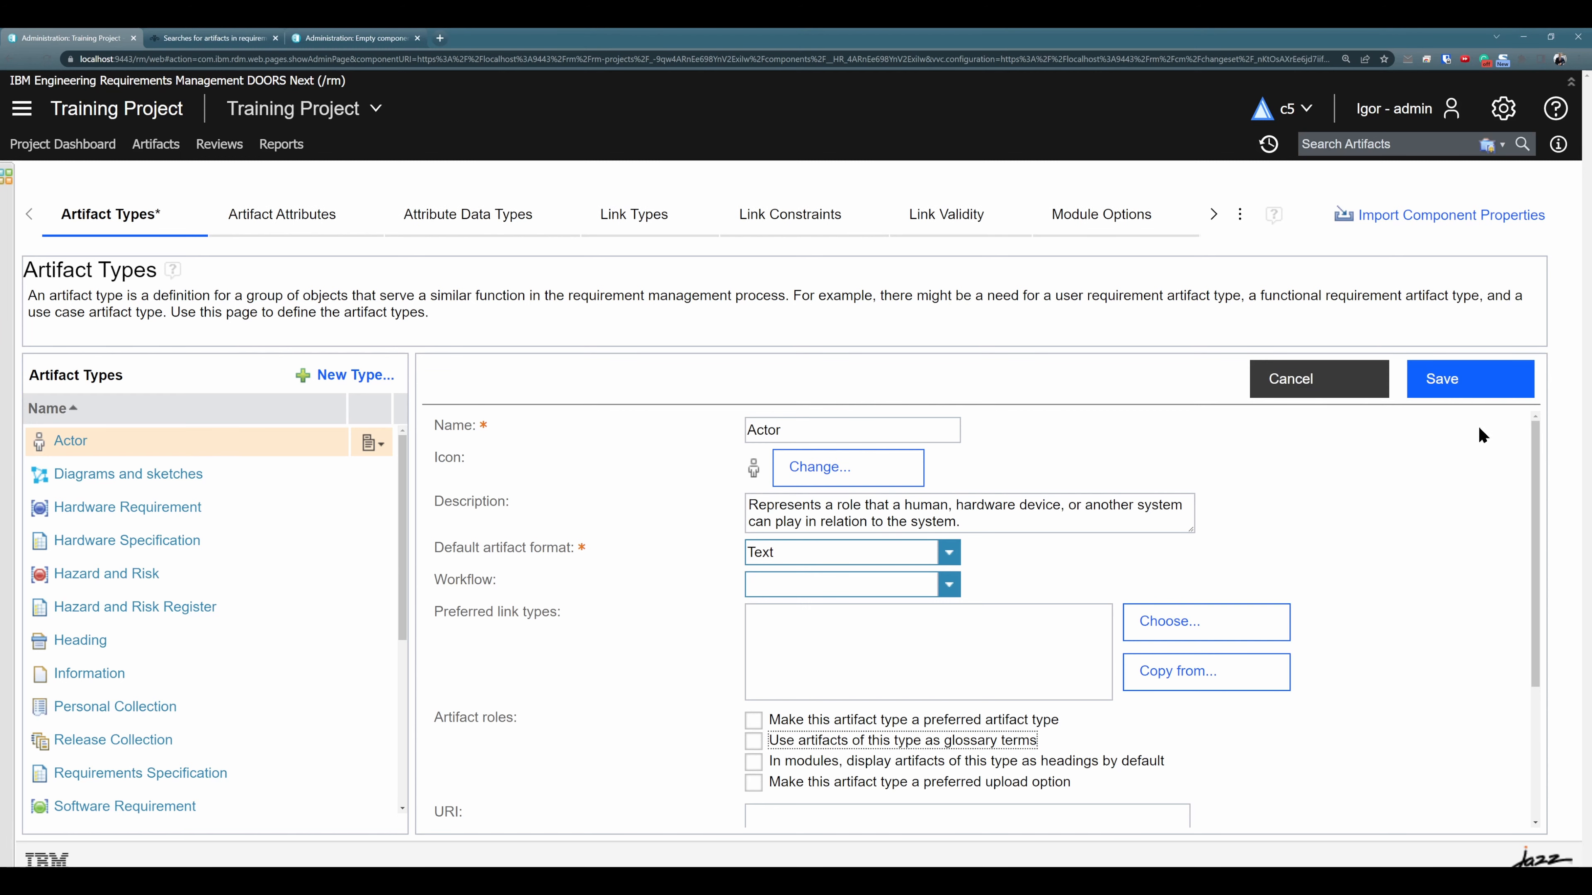
{"action": "left_click", "coordinate": [1435, 378]}
{"action": "scroll", "coordinate": [203, 491], "scroll_direction": "down", "scroll_amount": 5}
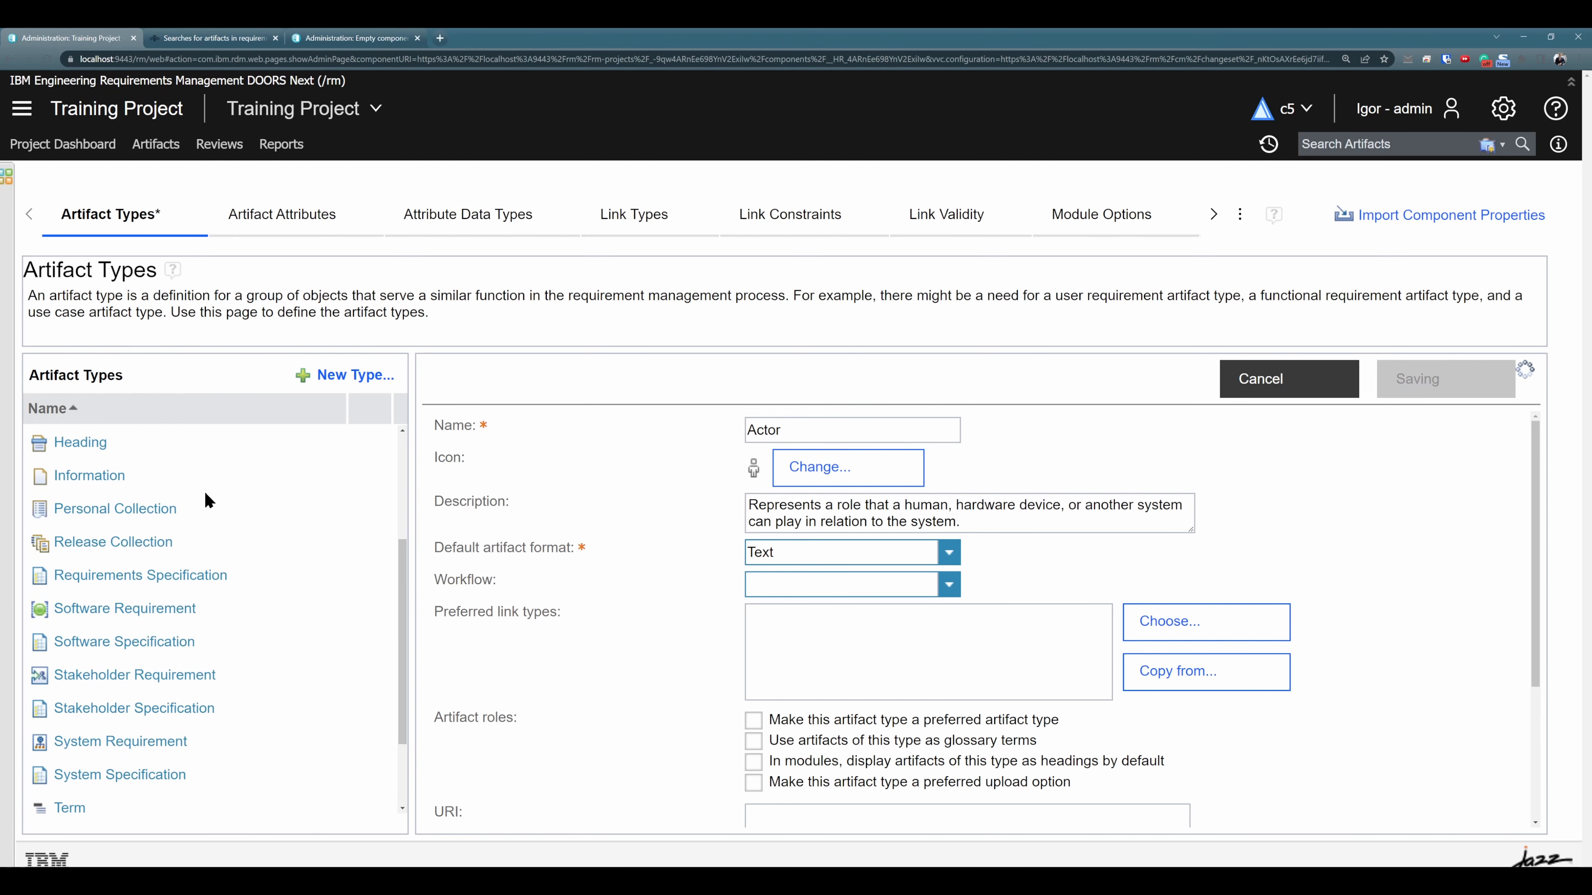
{"action": "left_click", "coordinate": [65, 698]}
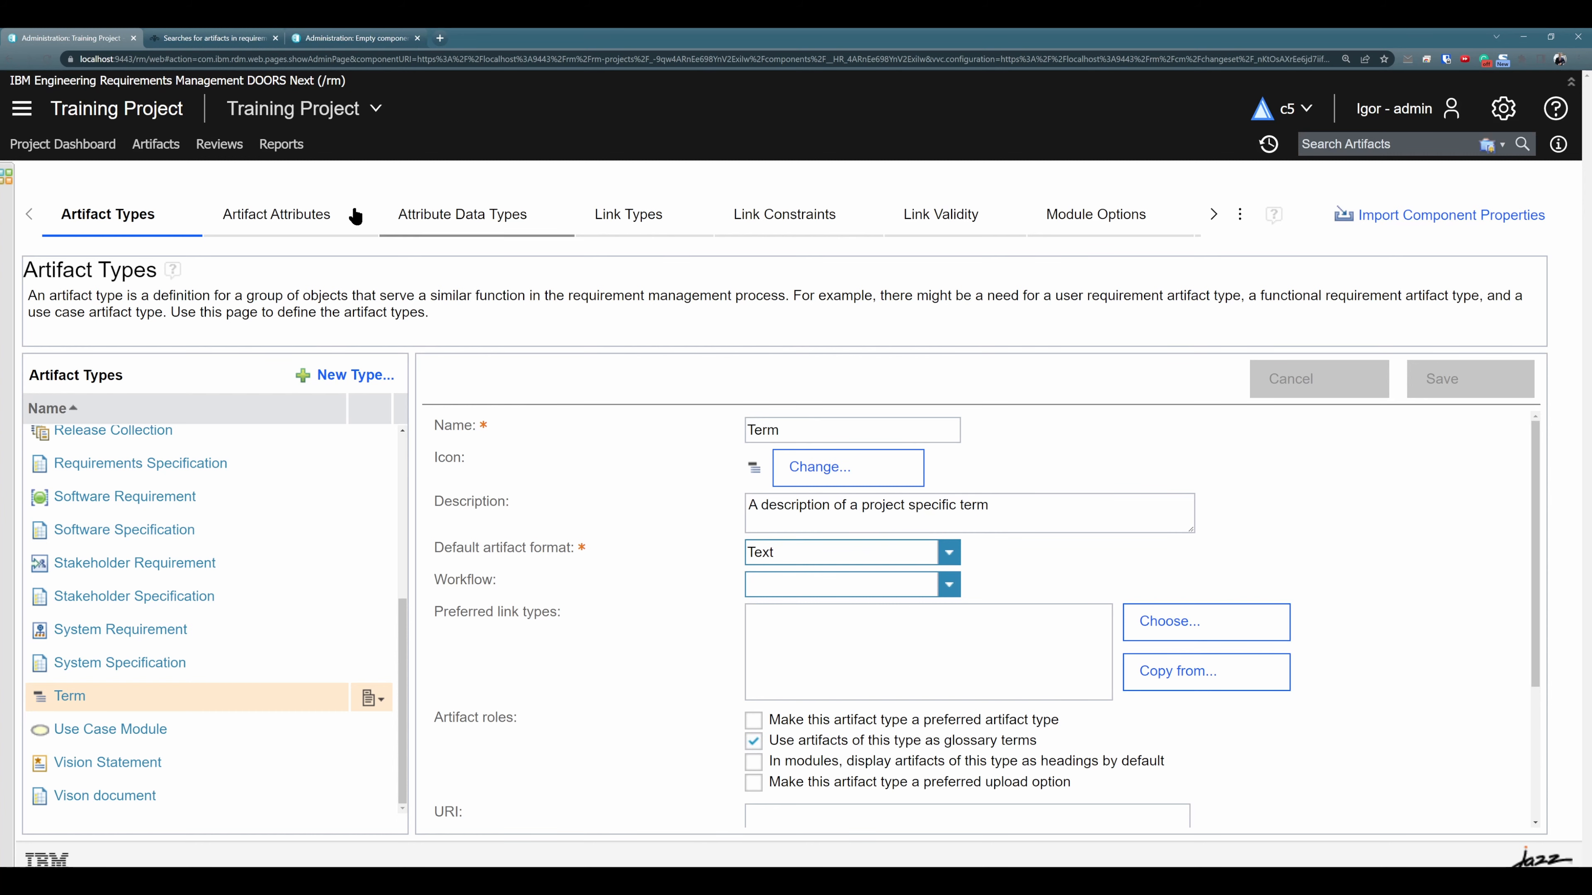
Return to the module, start a new glossary term from IEC in artifact 51715, and check the artifact types offered for it.
{"action": "left_click", "coordinate": [11, 58]}
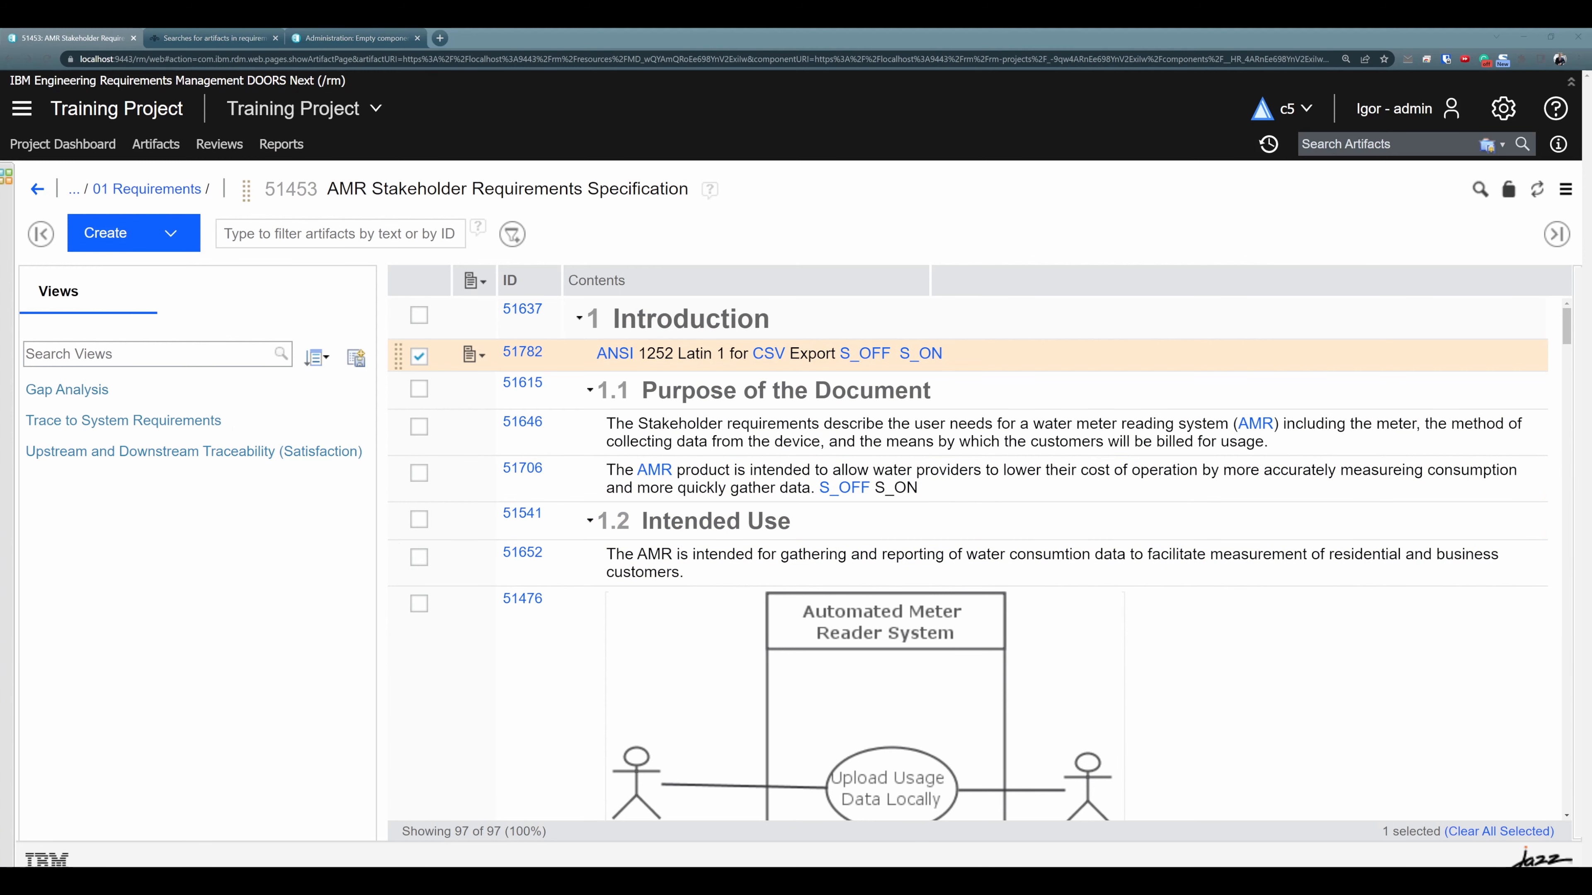
{"action": "scroll", "coordinate": [1004, 450], "scroll_direction": "down", "scroll_amount": 15}
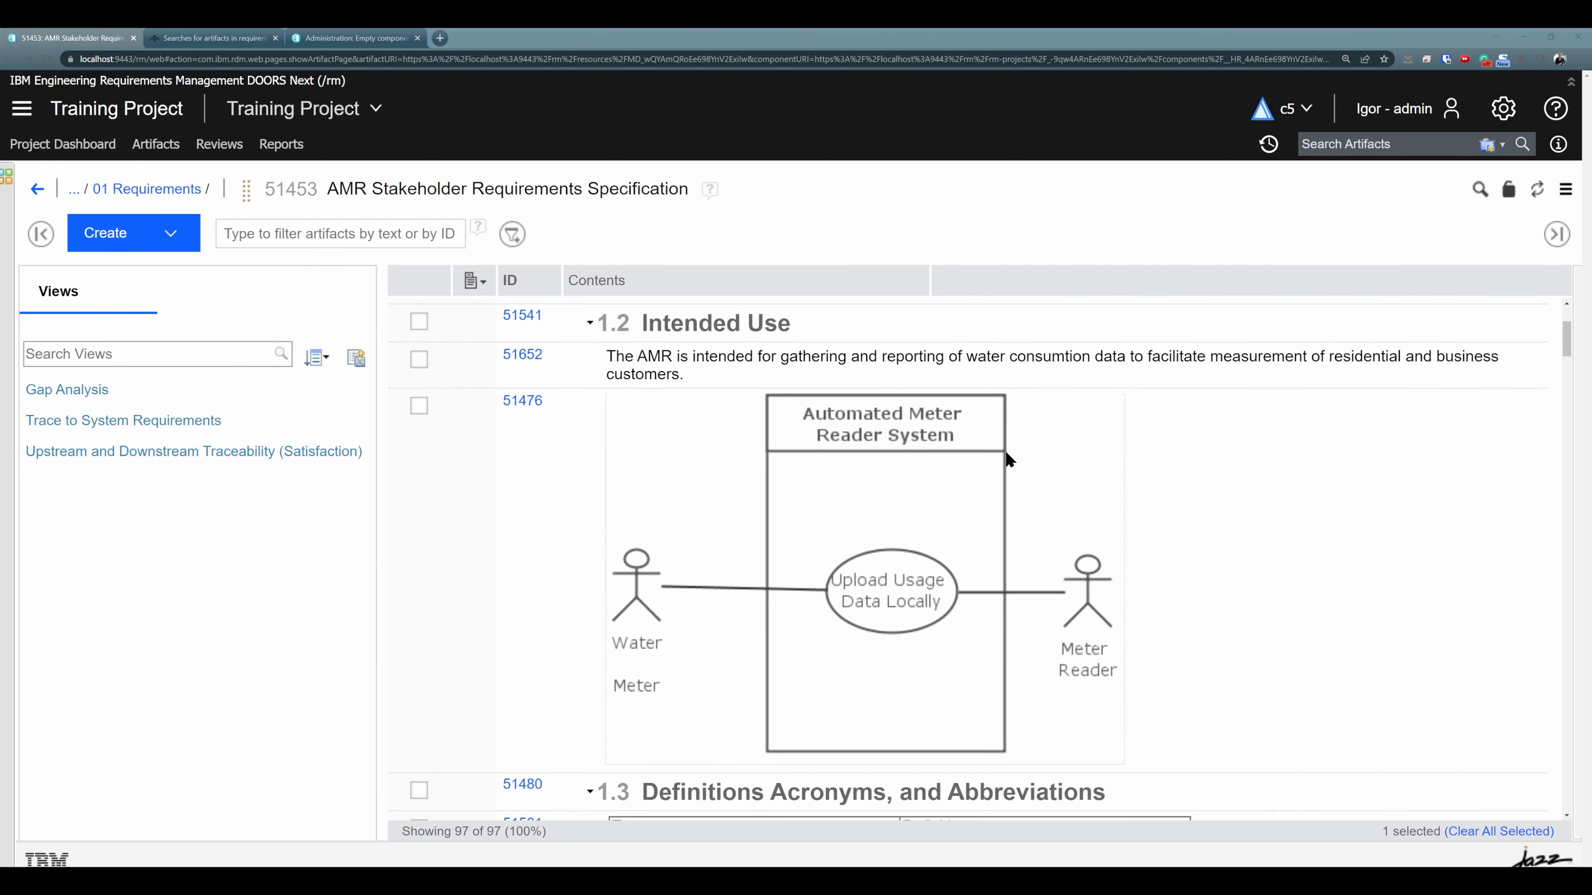
{"action": "scroll", "coordinate": [1312, 461], "scroll_direction": "down", "scroll_amount": 4}
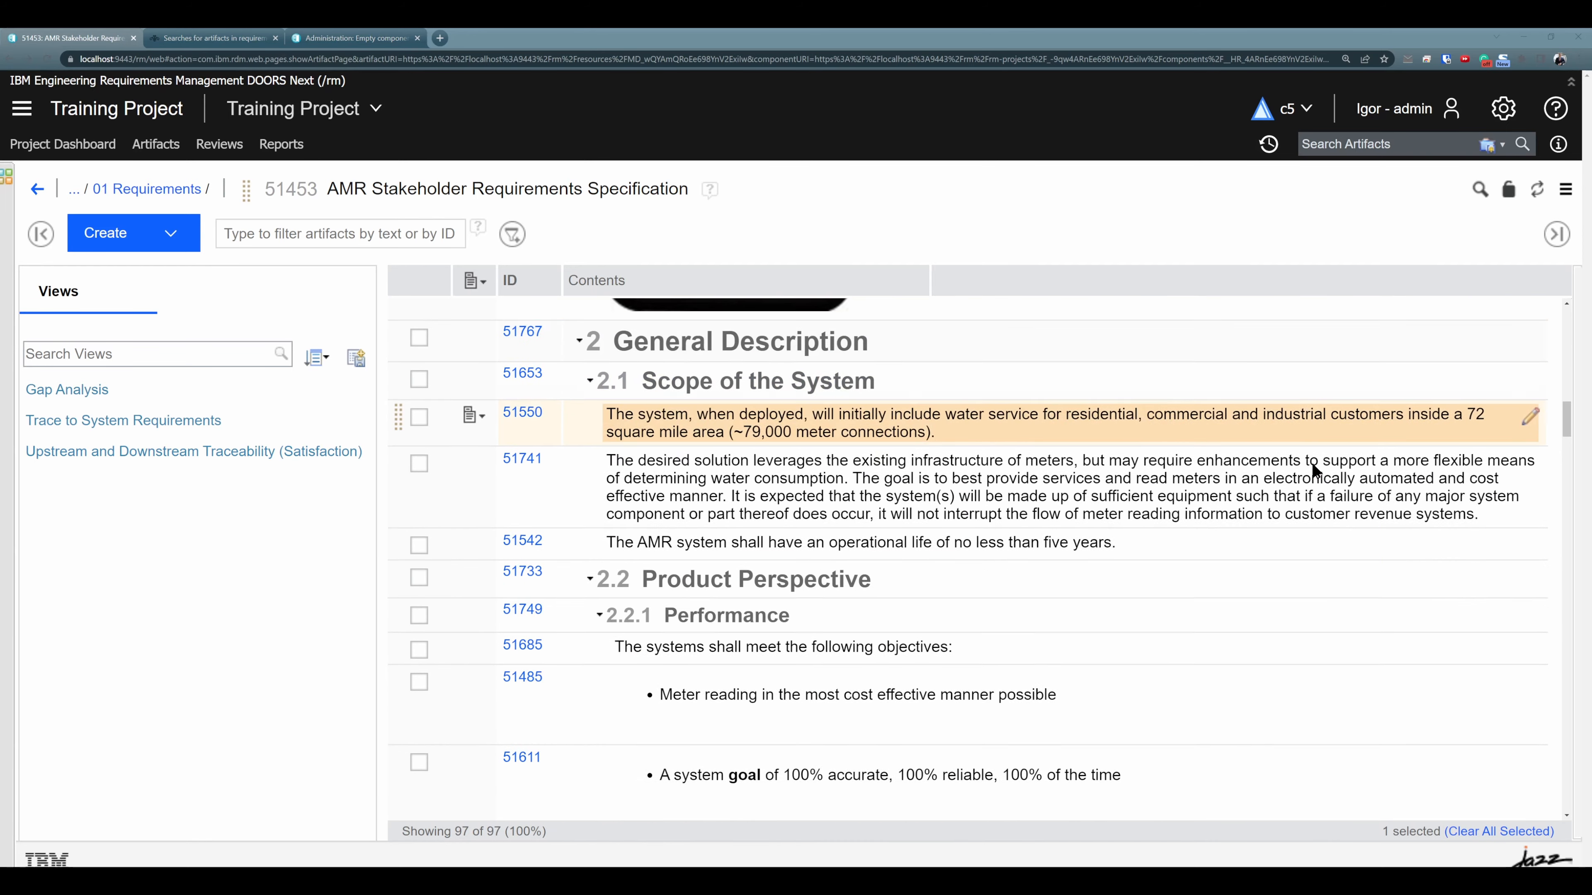
{"action": "scroll", "coordinate": [1316, 462], "scroll_direction": "up", "scroll_amount": 4}
{"action": "scroll", "coordinate": [1312, 467], "scroll_direction": "down", "scroll_amount": 10}
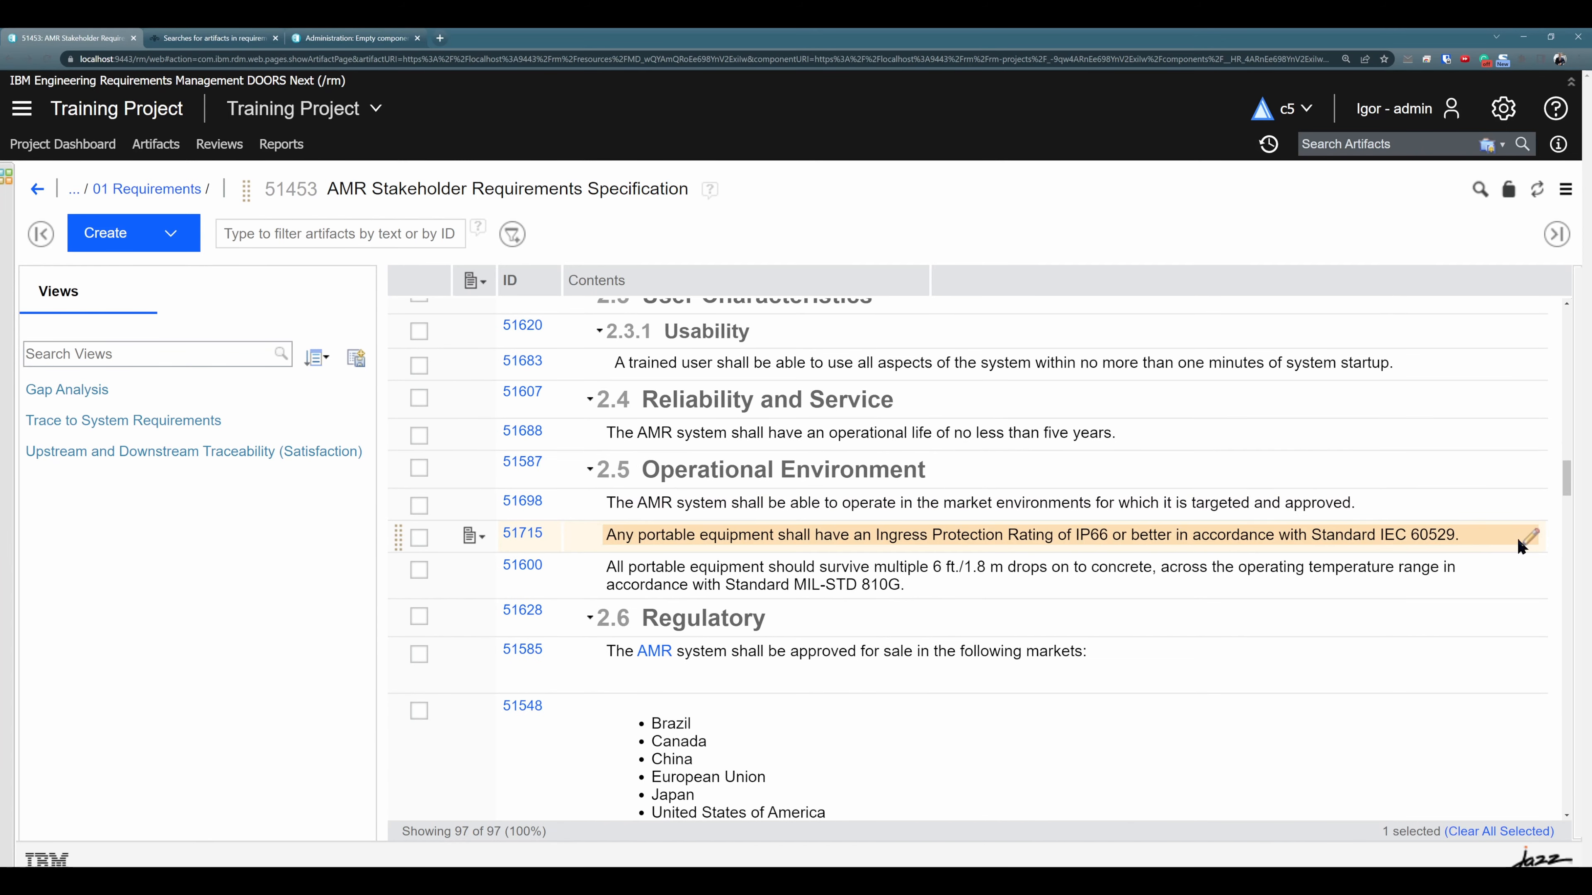
{"action": "left_click", "coordinate": [1527, 538]}
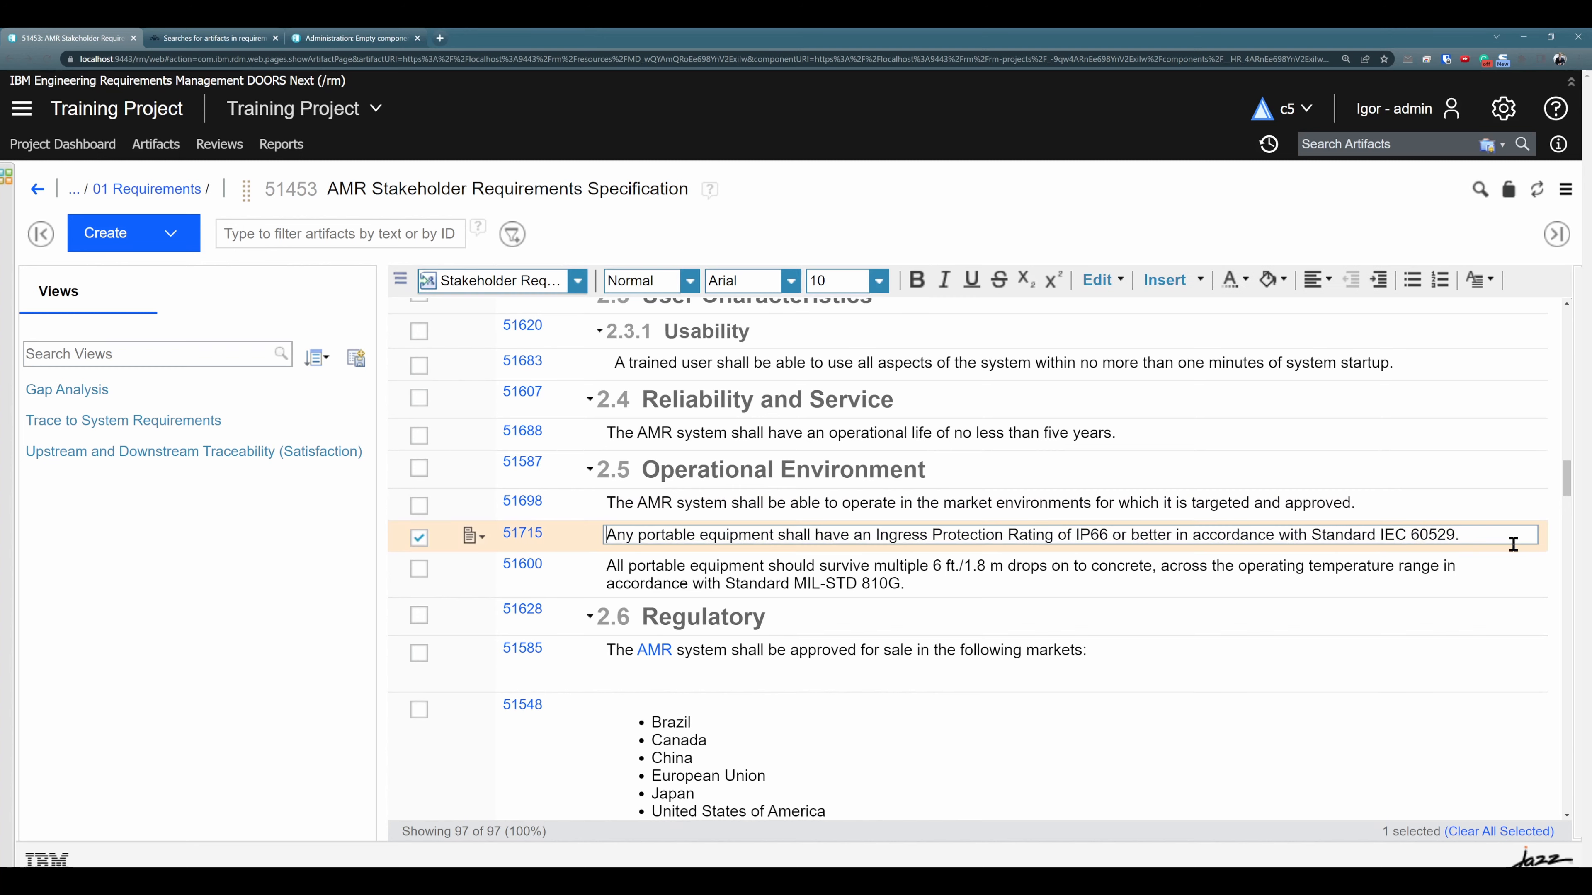
{"action": "double_click", "coordinate": [1404, 535]}
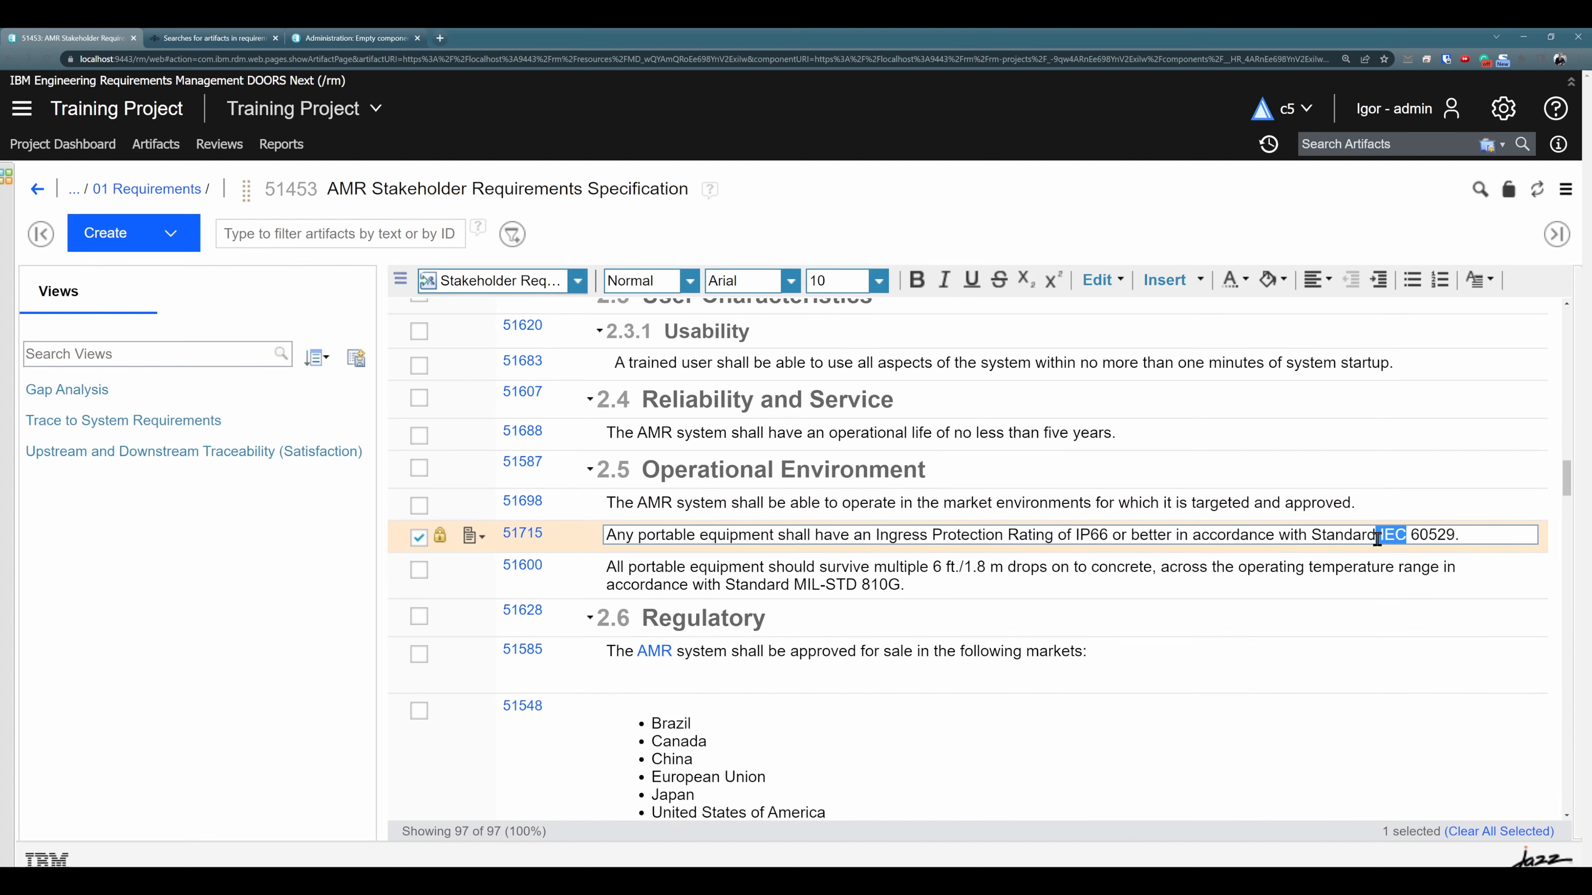
{"action": "left_click", "coordinate": [1481, 282]}
{"action": "left_click", "coordinate": [1352, 313]}
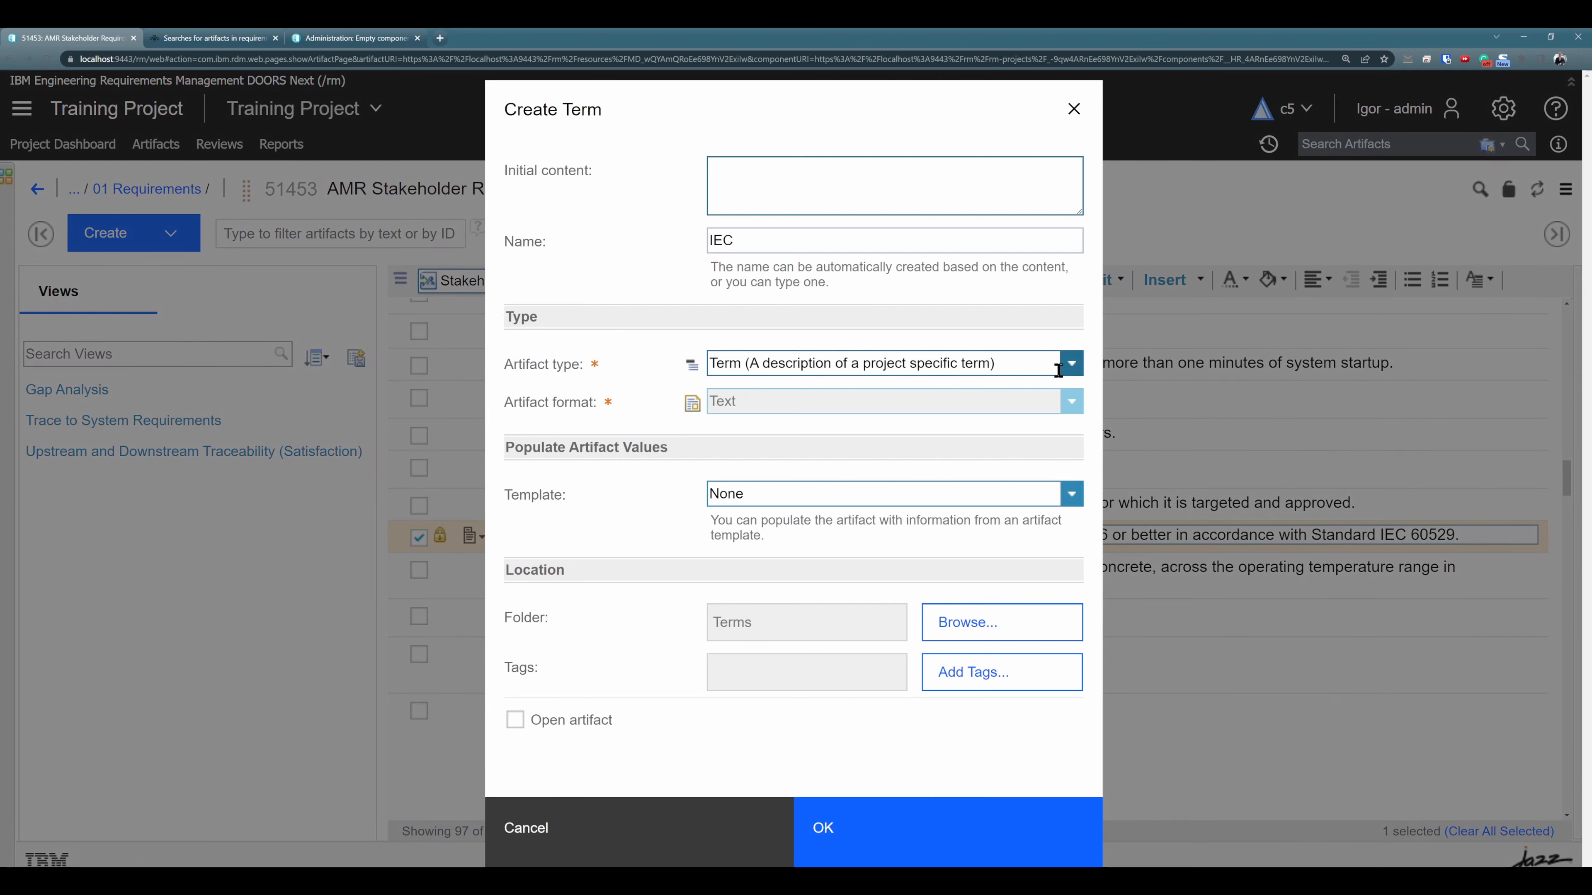
{"action": "left_click", "coordinate": [1059, 367]}
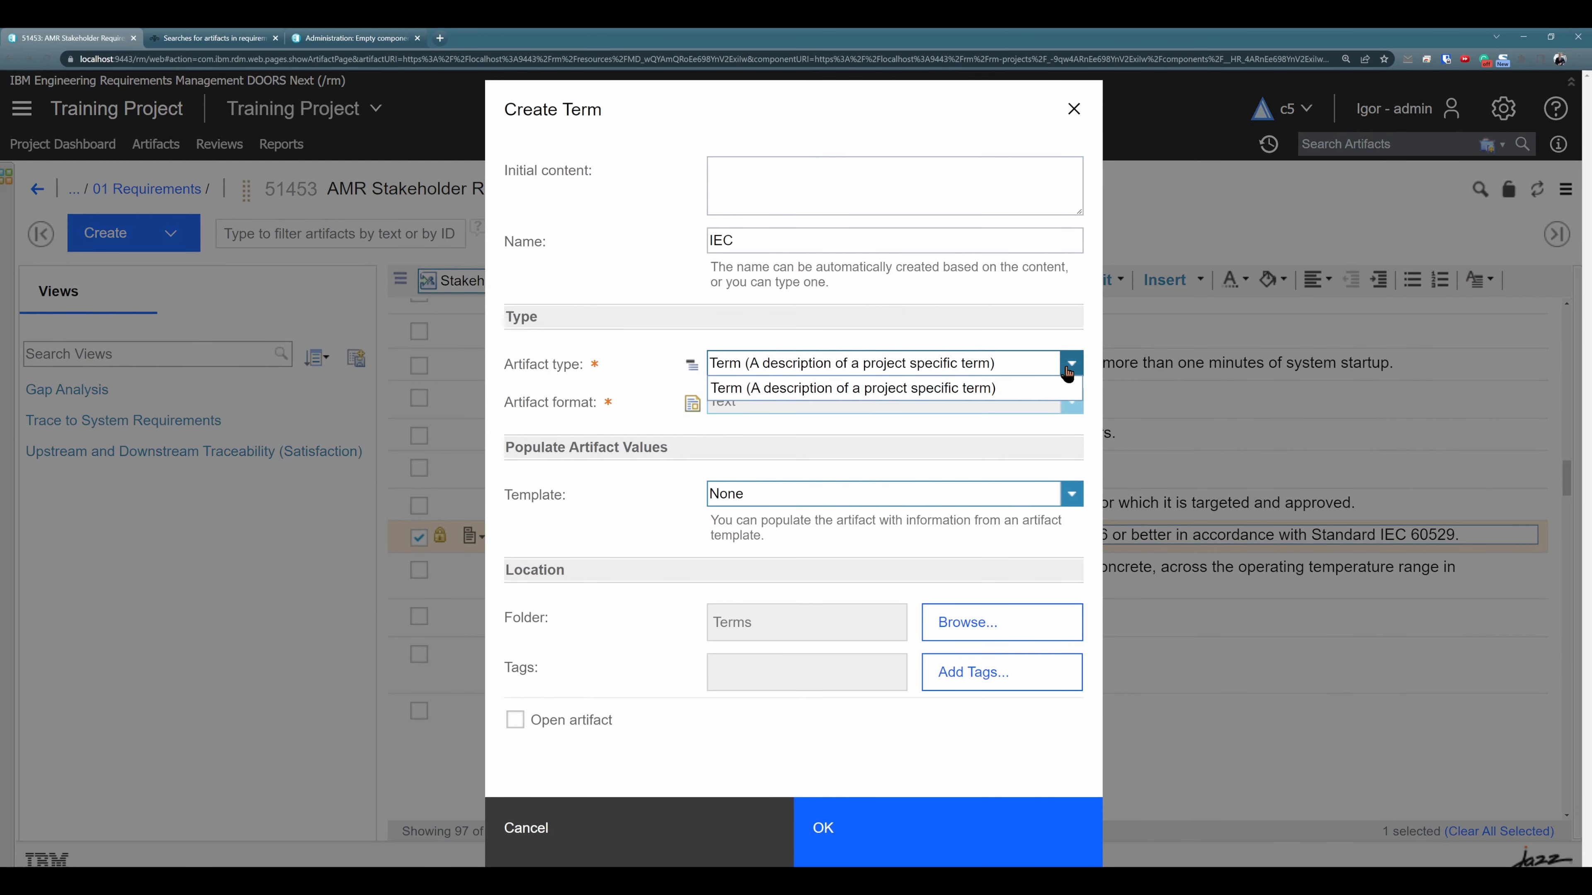
{"action": "left_click", "coordinate": [1068, 372]}
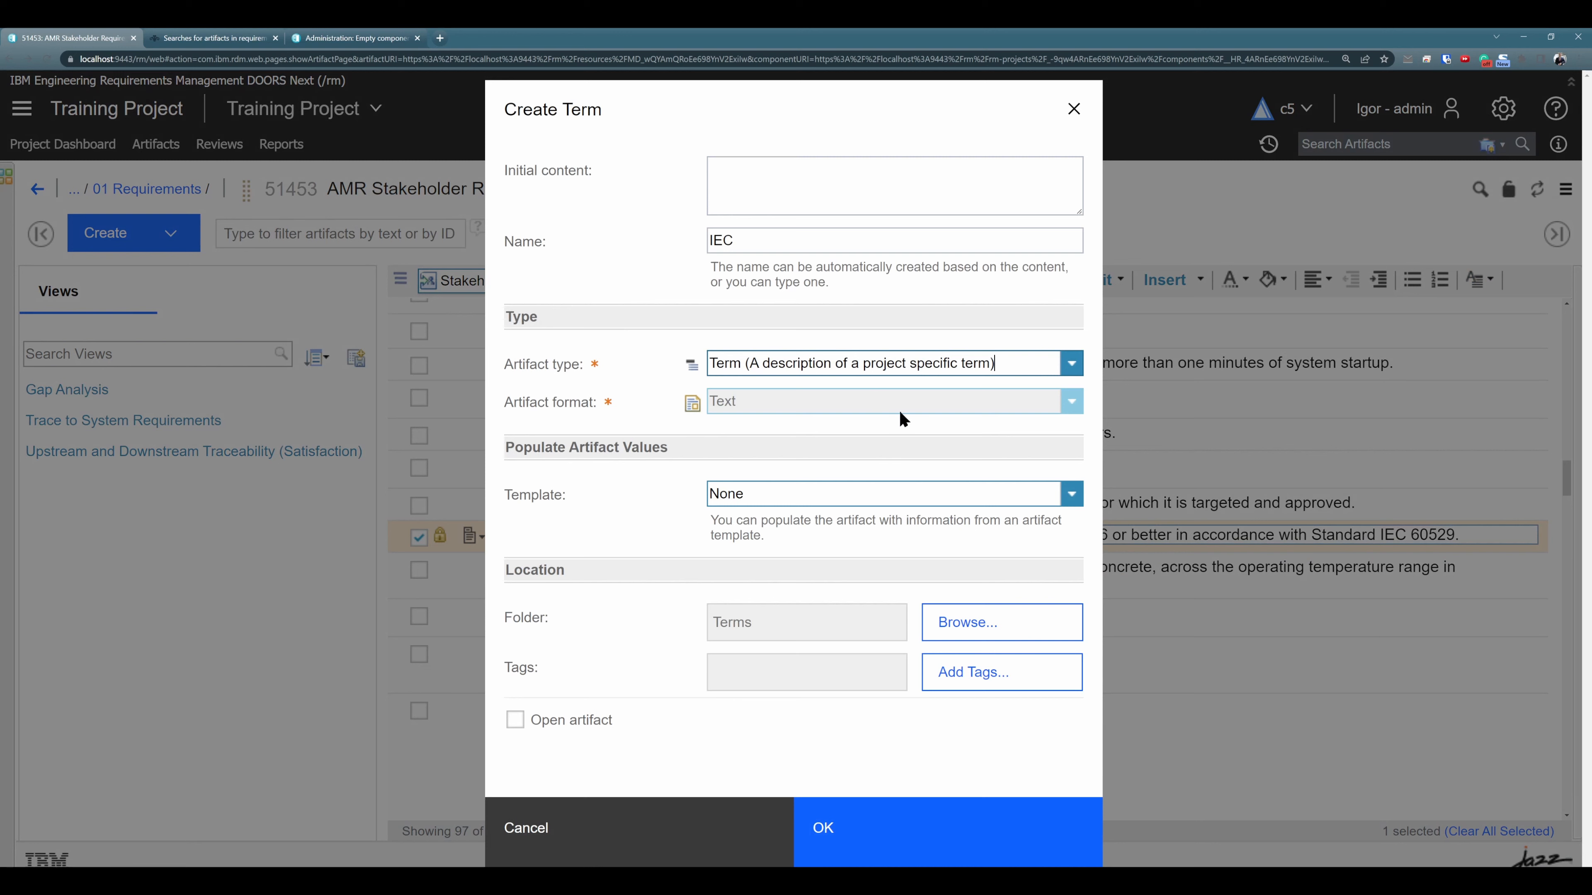
Create the IEC term with the content "International Electrotechnical Commission - International Standards for all electrical, electronic and related technologies.".
{"action": "left_click", "coordinate": [755, 168]}
{"action": "type", "text": "International Electrotechnical Commission - International Standards for all electrical, electronic and related technologies."}
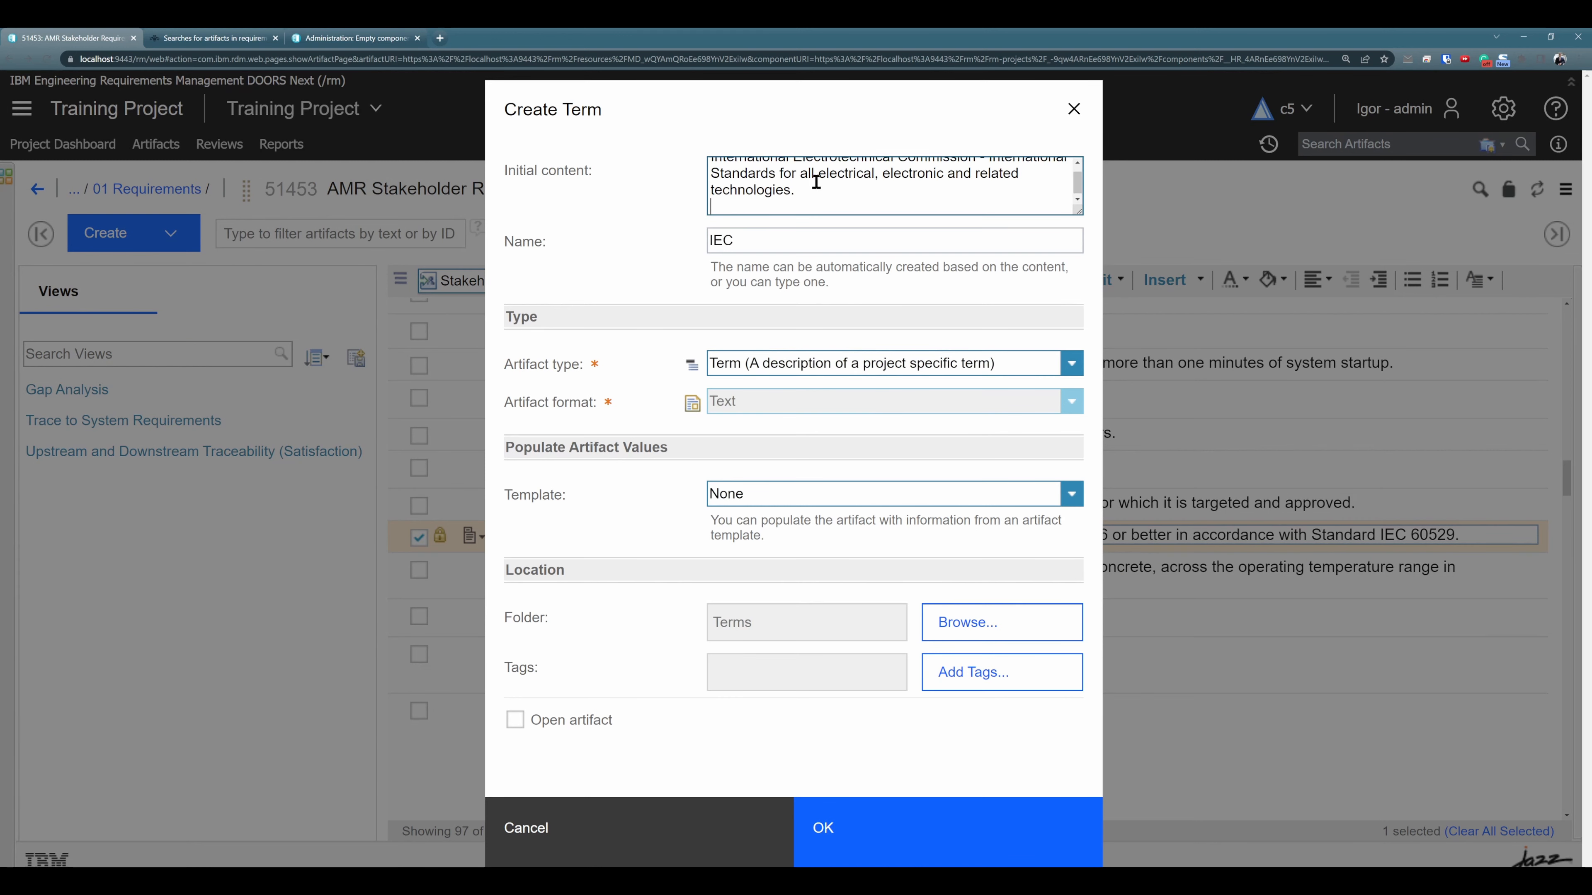
{"action": "left_click", "coordinate": [856, 845]}
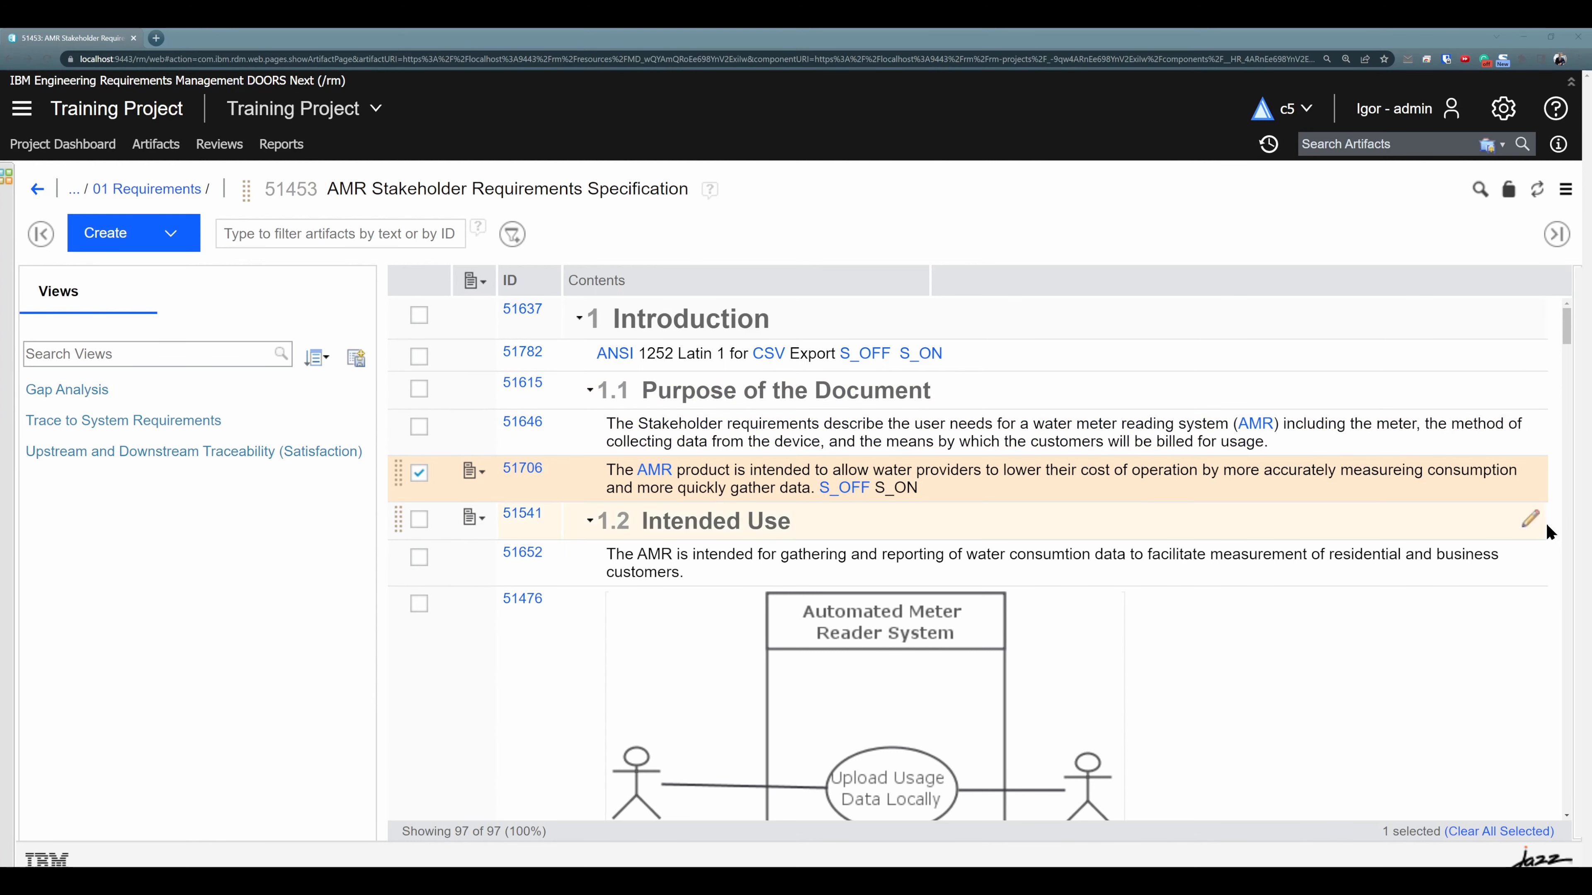
Append "km/h" to artifact 51652 and create a glossary term from it with the content "kilometers per hour".
{"action": "left_click", "coordinate": [1527, 558]}
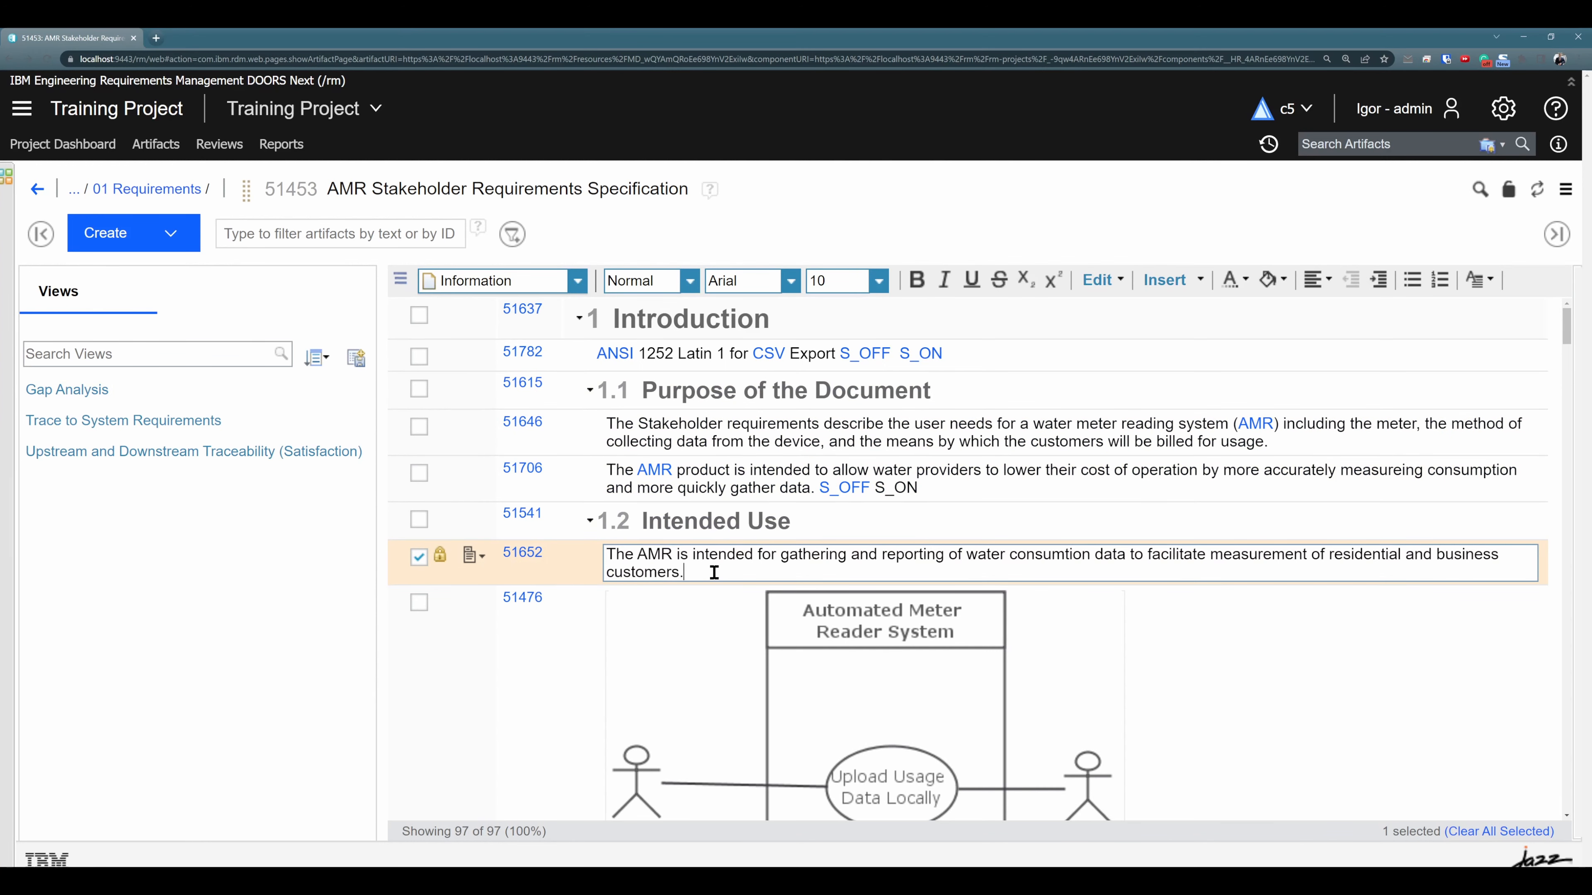
{"action": "type", "text": "km/h"}
{"action": "left_click_drag", "start_coordinate": [722, 572], "coordinate": [687, 571]}
{"action": "left_click", "coordinate": [1480, 279]}
{"action": "left_click", "coordinate": [1309, 309]}
{"action": "type", "text": "kilometers per hour"}
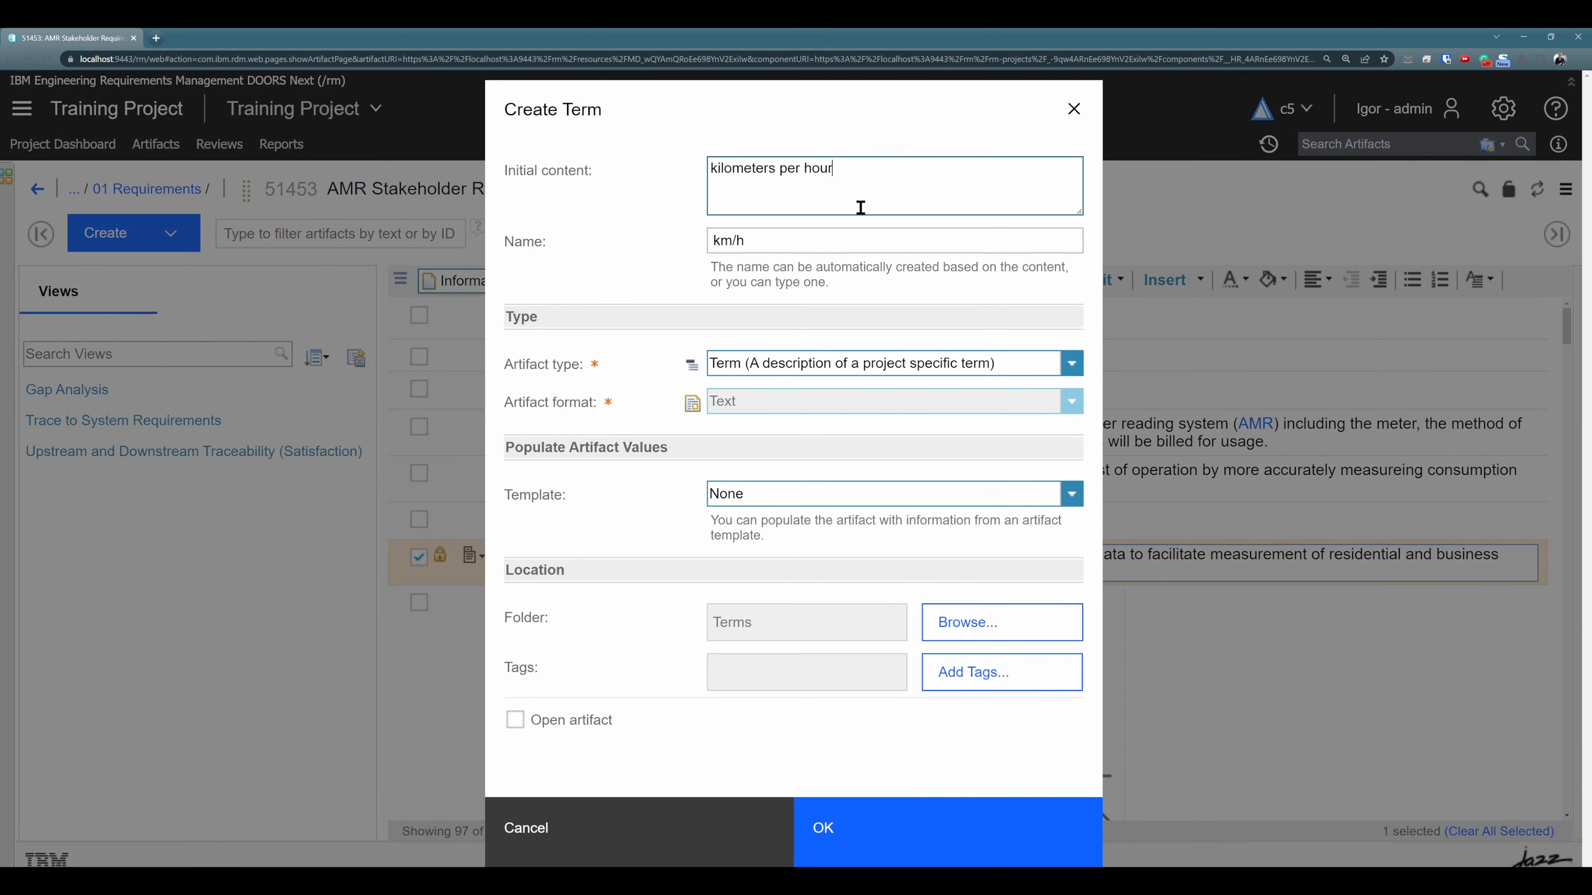
{"action": "left_click", "coordinate": [941, 849]}
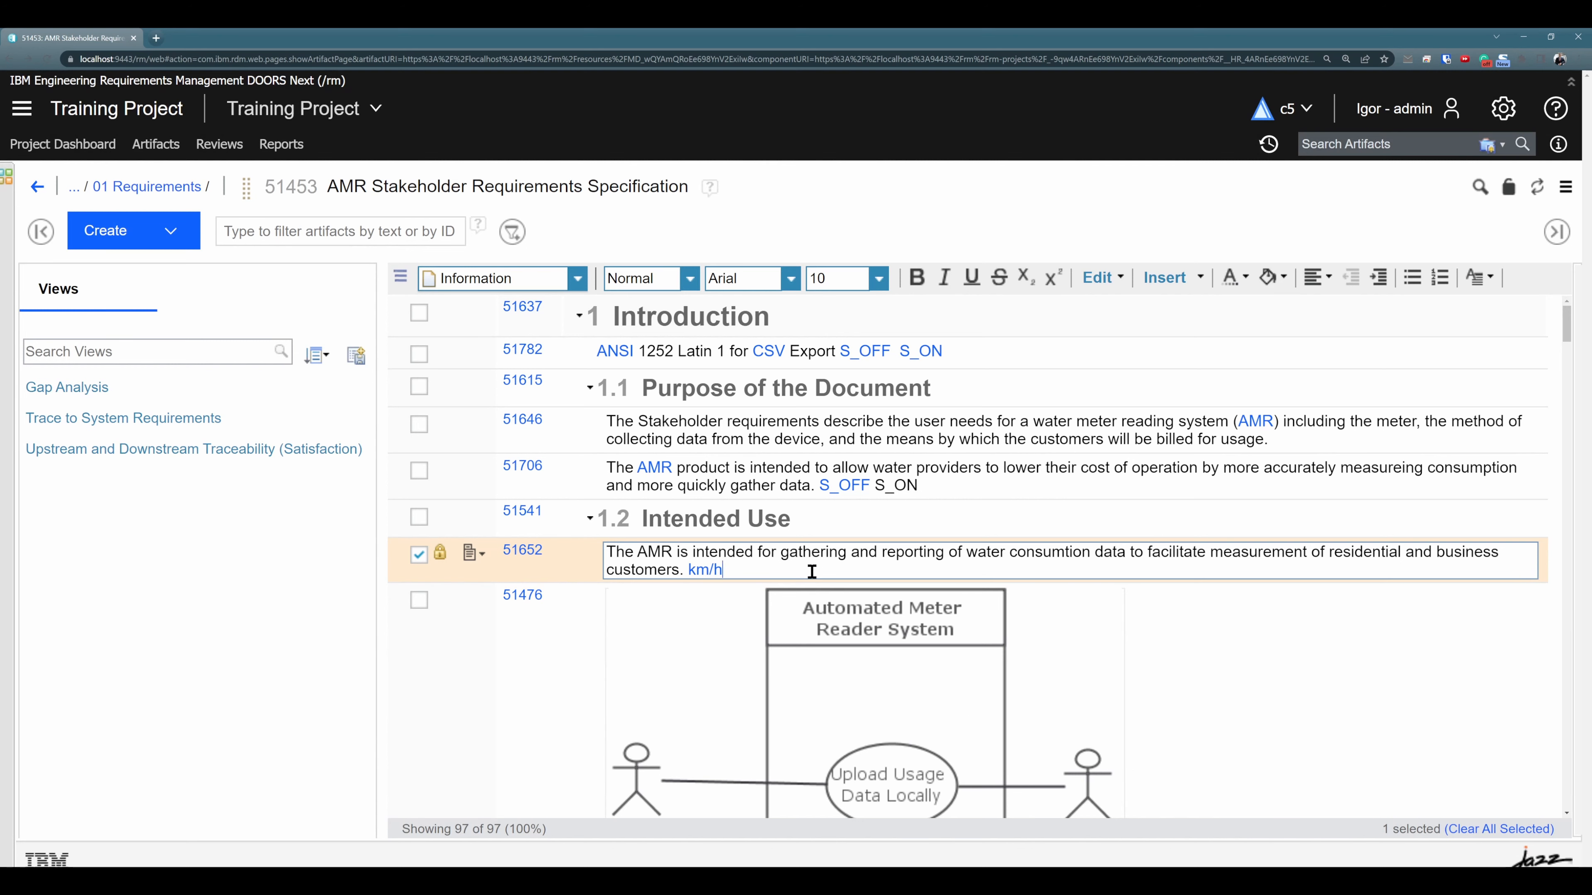
Append "kph" after km/h in artifact 51652, look up existing terms for it, dismiss the results, and finish editing the artifact.
{"action": "type", "text": "kph"}
{"action": "left_click_drag", "start_coordinate": [779, 571], "coordinate": [725, 574]}
{"action": "key", "text": "ctrl+m"}
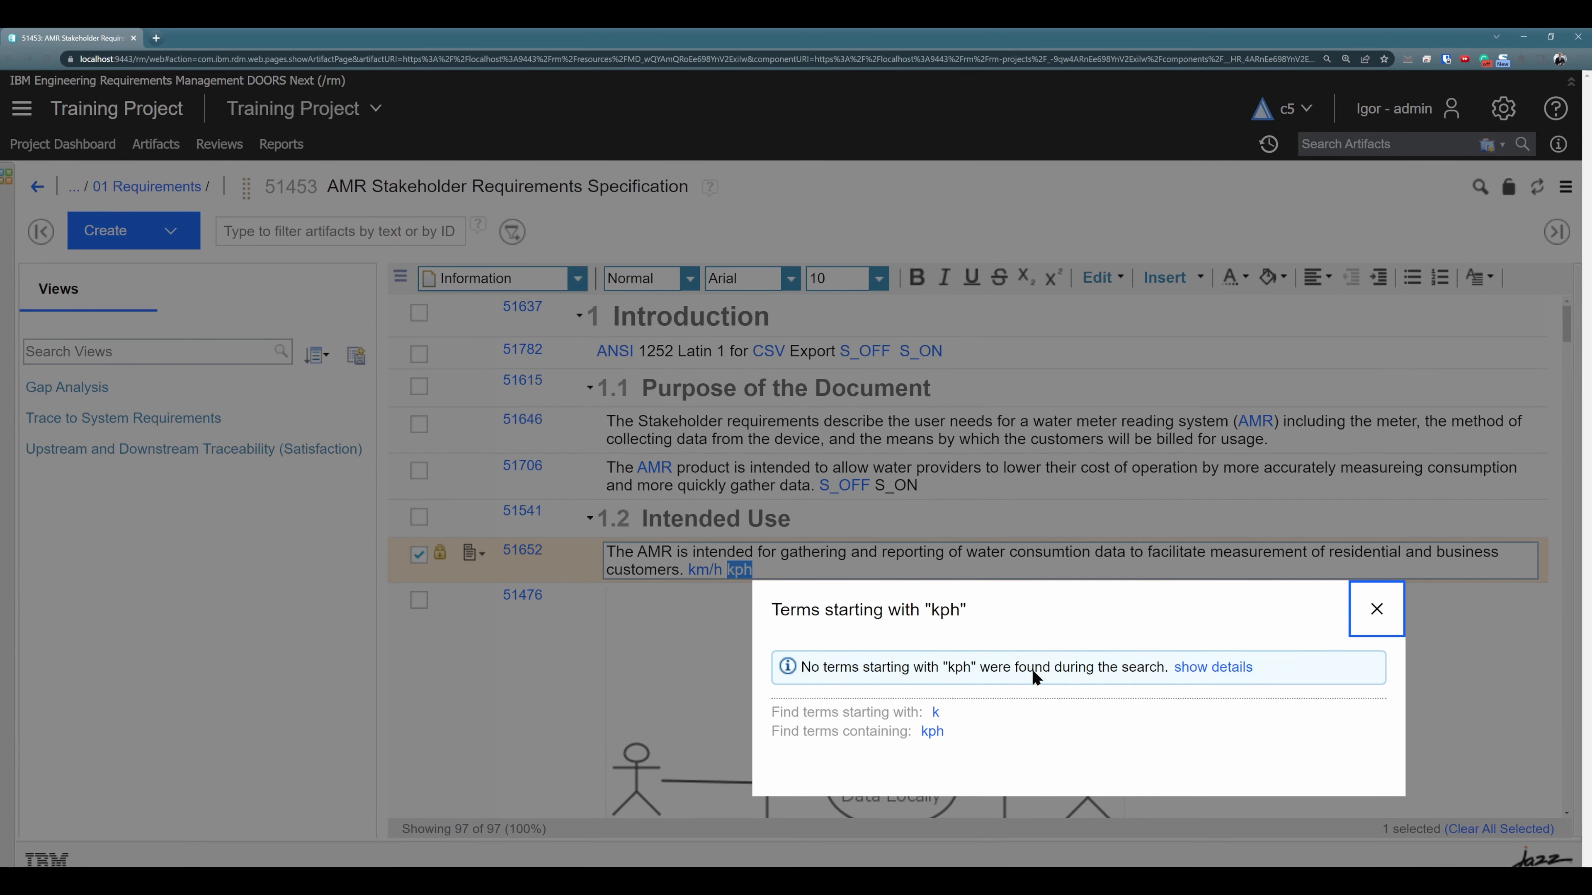
{"action": "left_click", "coordinate": [1376, 607]}
{"action": "left_click", "coordinate": [536, 684]}
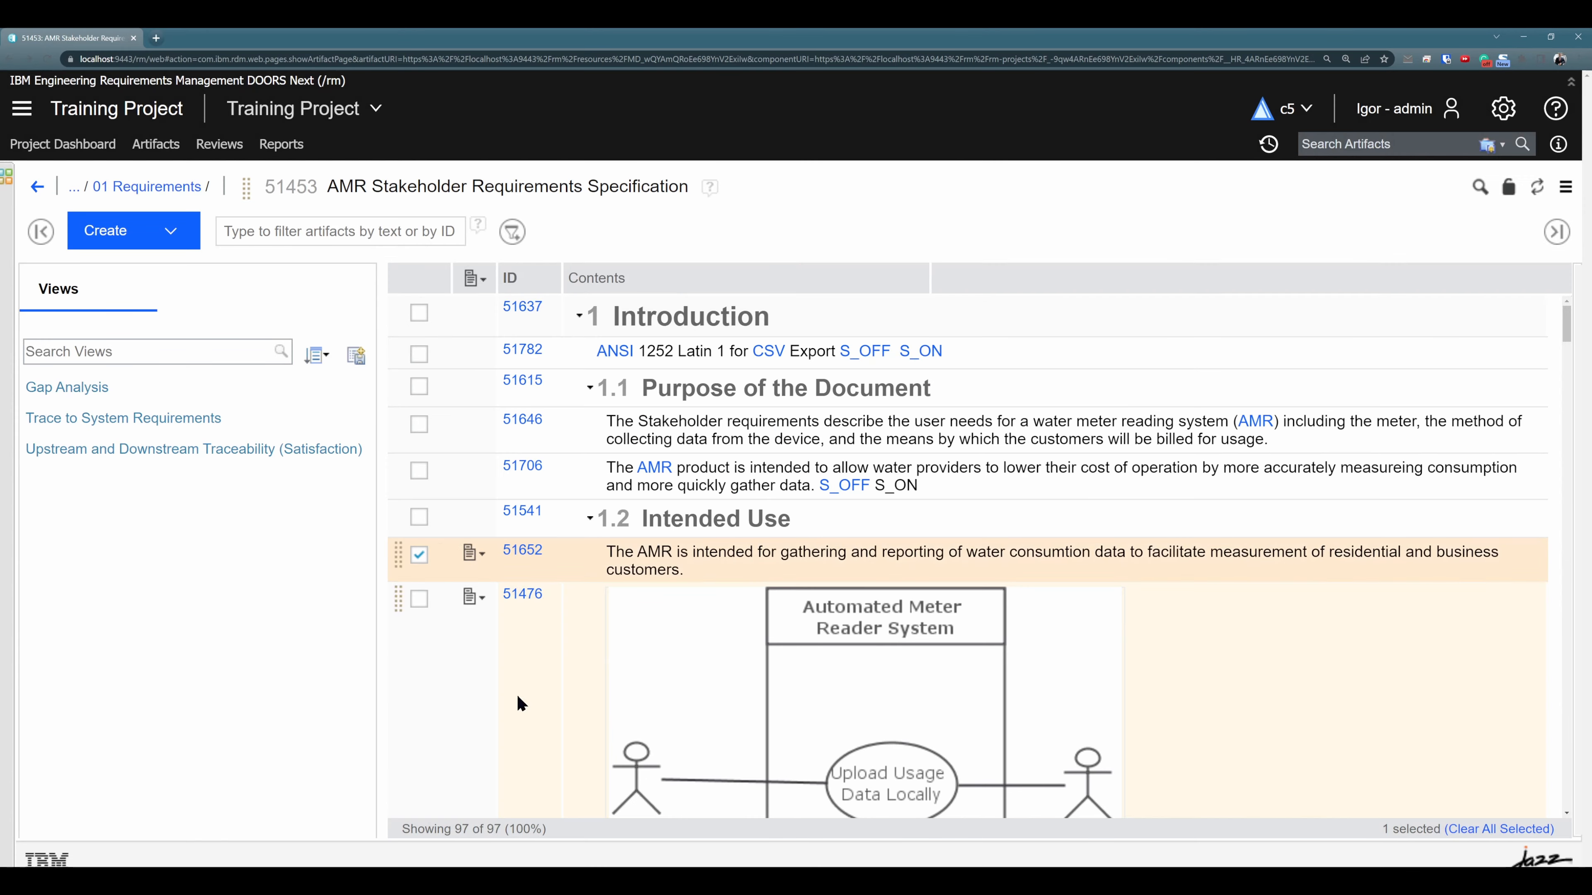
{"action": "left_click", "coordinate": [516, 694]}
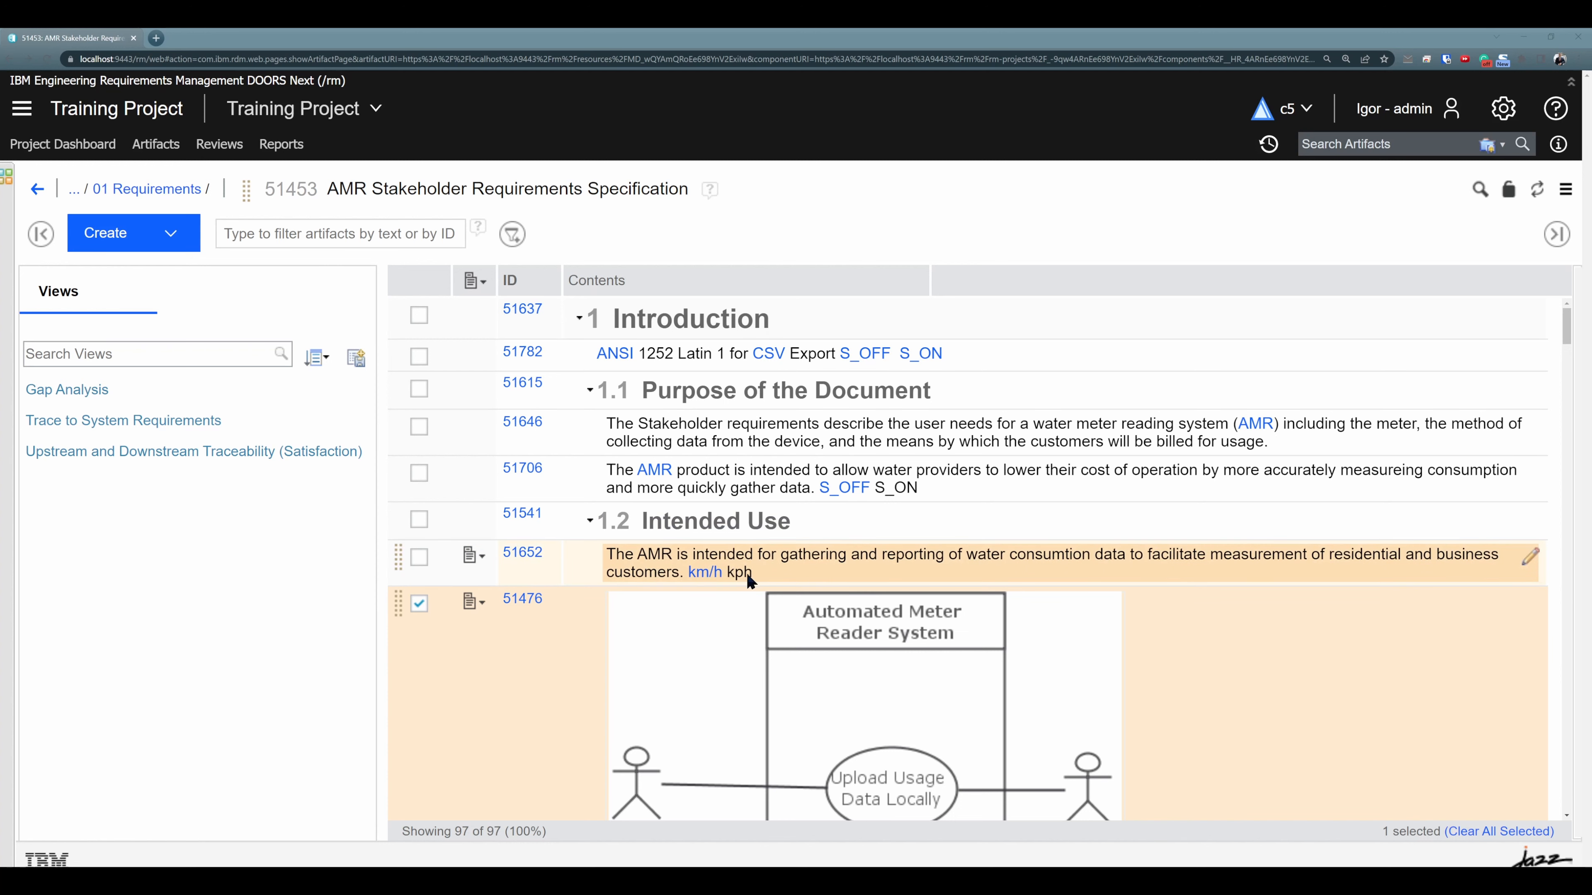
Open the km/h glossary term from artifact 51652, set its Alternative Spelling to "kph", and save the term.
{"action": "left_click", "coordinate": [704, 572]}
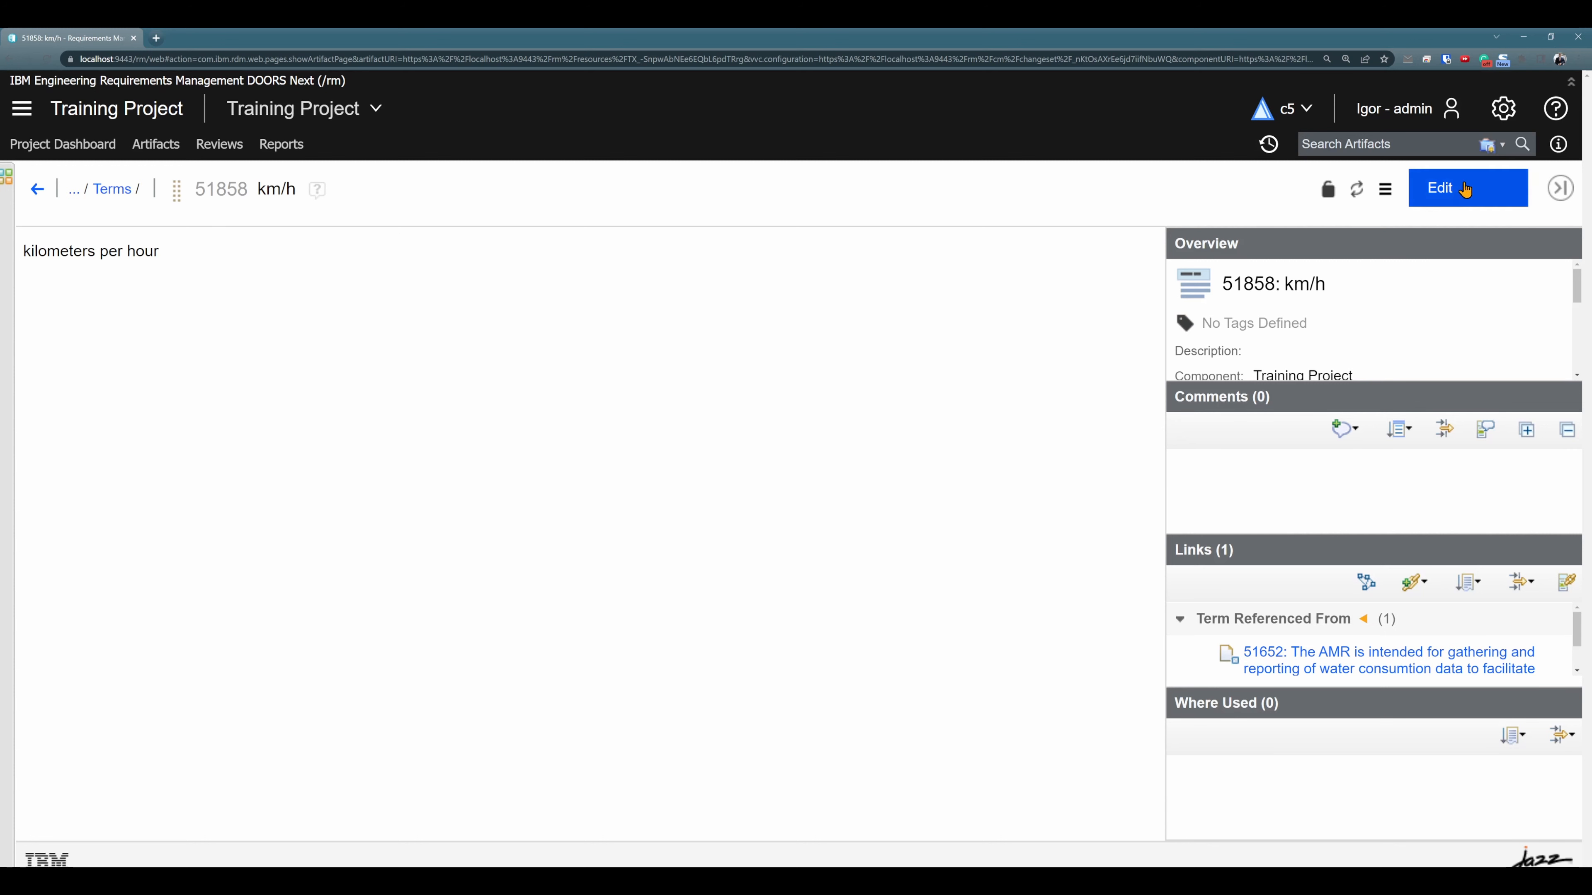
{"action": "left_click", "coordinate": [1441, 187]}
{"action": "scroll", "coordinate": [1354, 297], "scroll_direction": "down", "scroll_amount": 1}
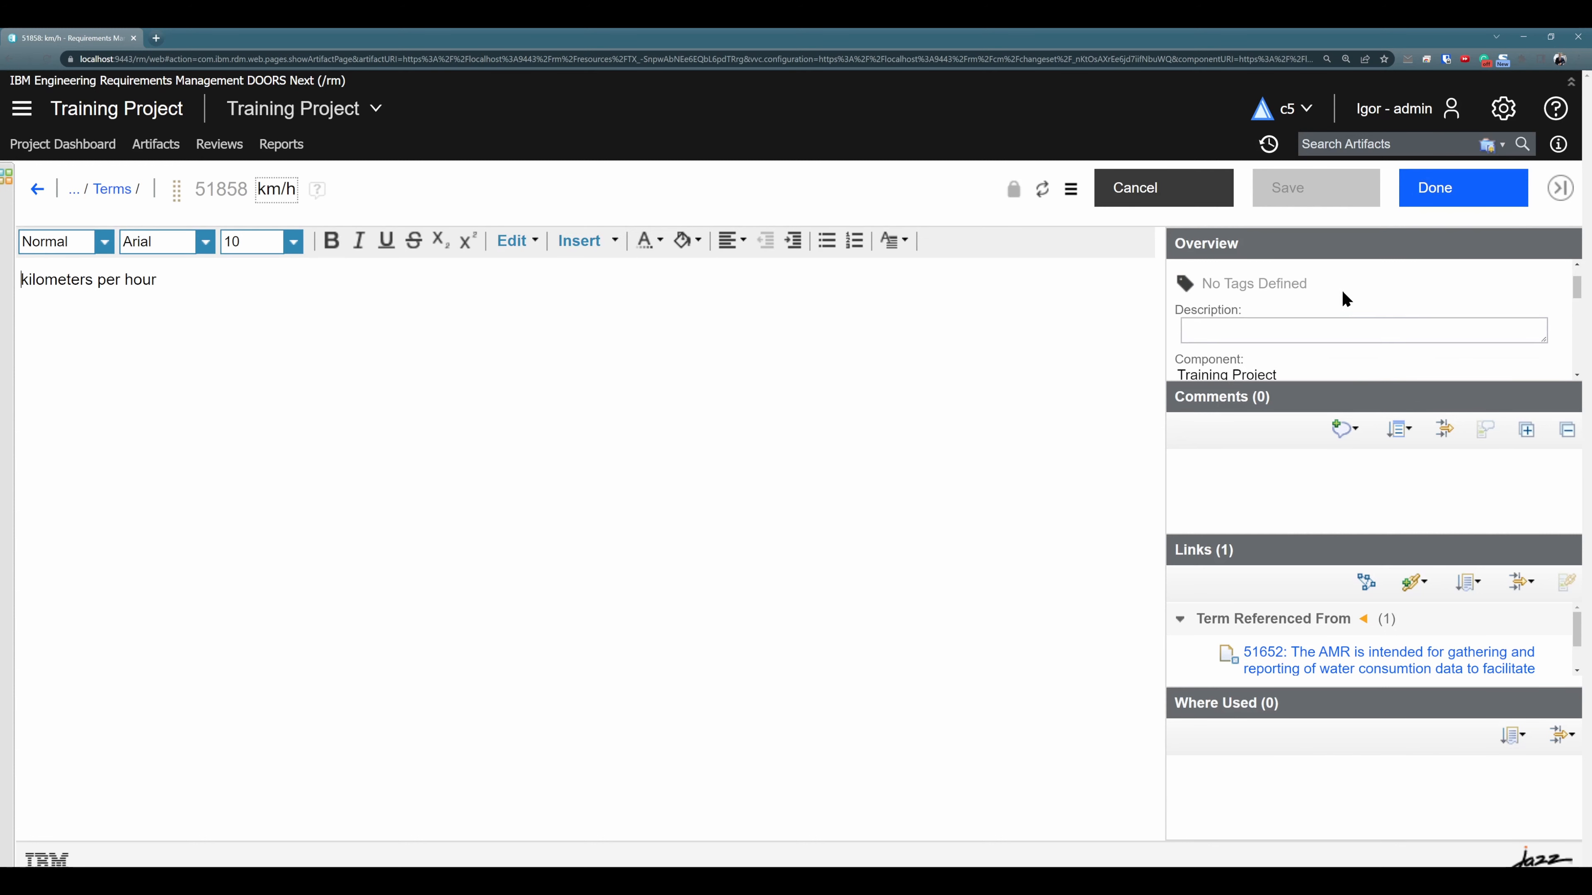
{"action": "scroll", "coordinate": [1289, 282], "scroll_direction": "up", "scroll_amount": 1}
{"action": "scroll", "coordinate": [1307, 285], "scroll_direction": "down", "scroll_amount": 2}
{"action": "scroll", "coordinate": [1316, 281], "scroll_direction": "down", "scroll_amount": 5}
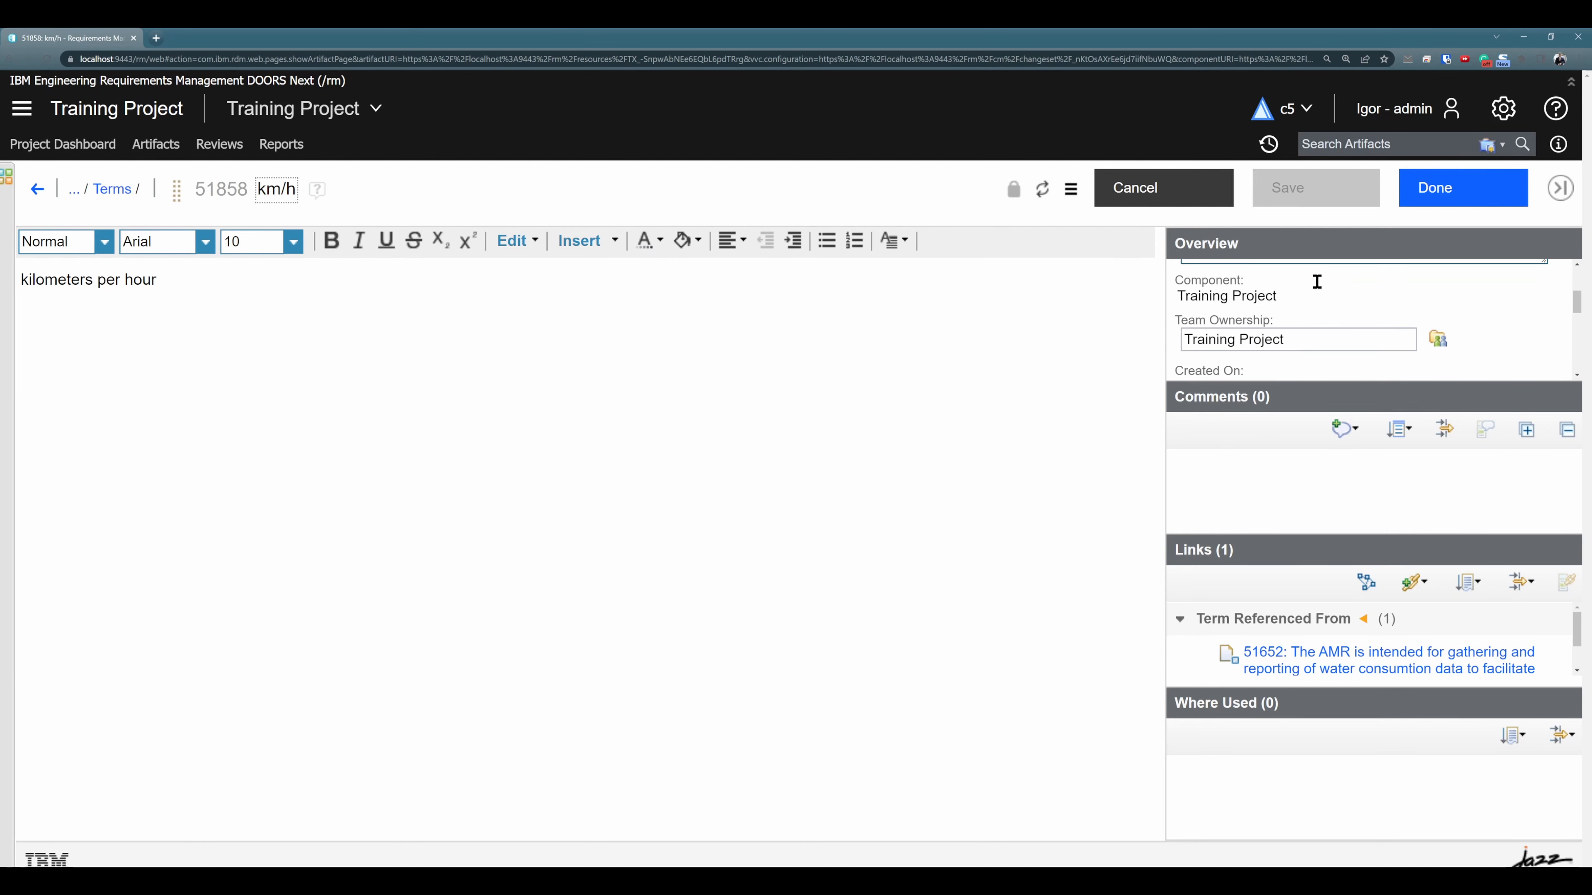
{"action": "left_click", "coordinate": [1254, 352]}
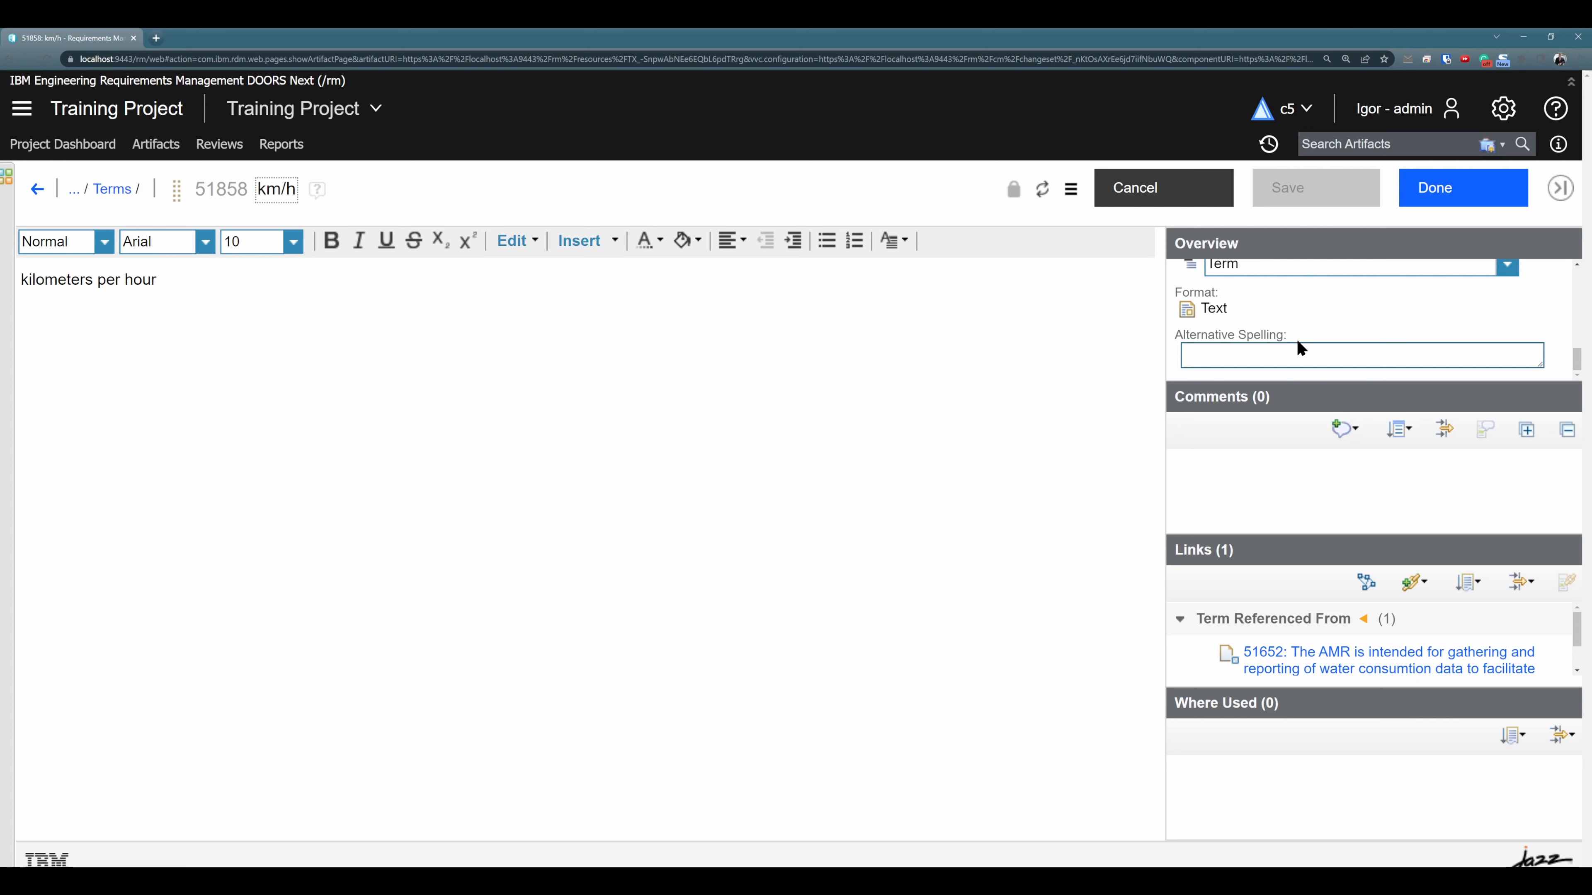
{"action": "type", "text": "kph"}
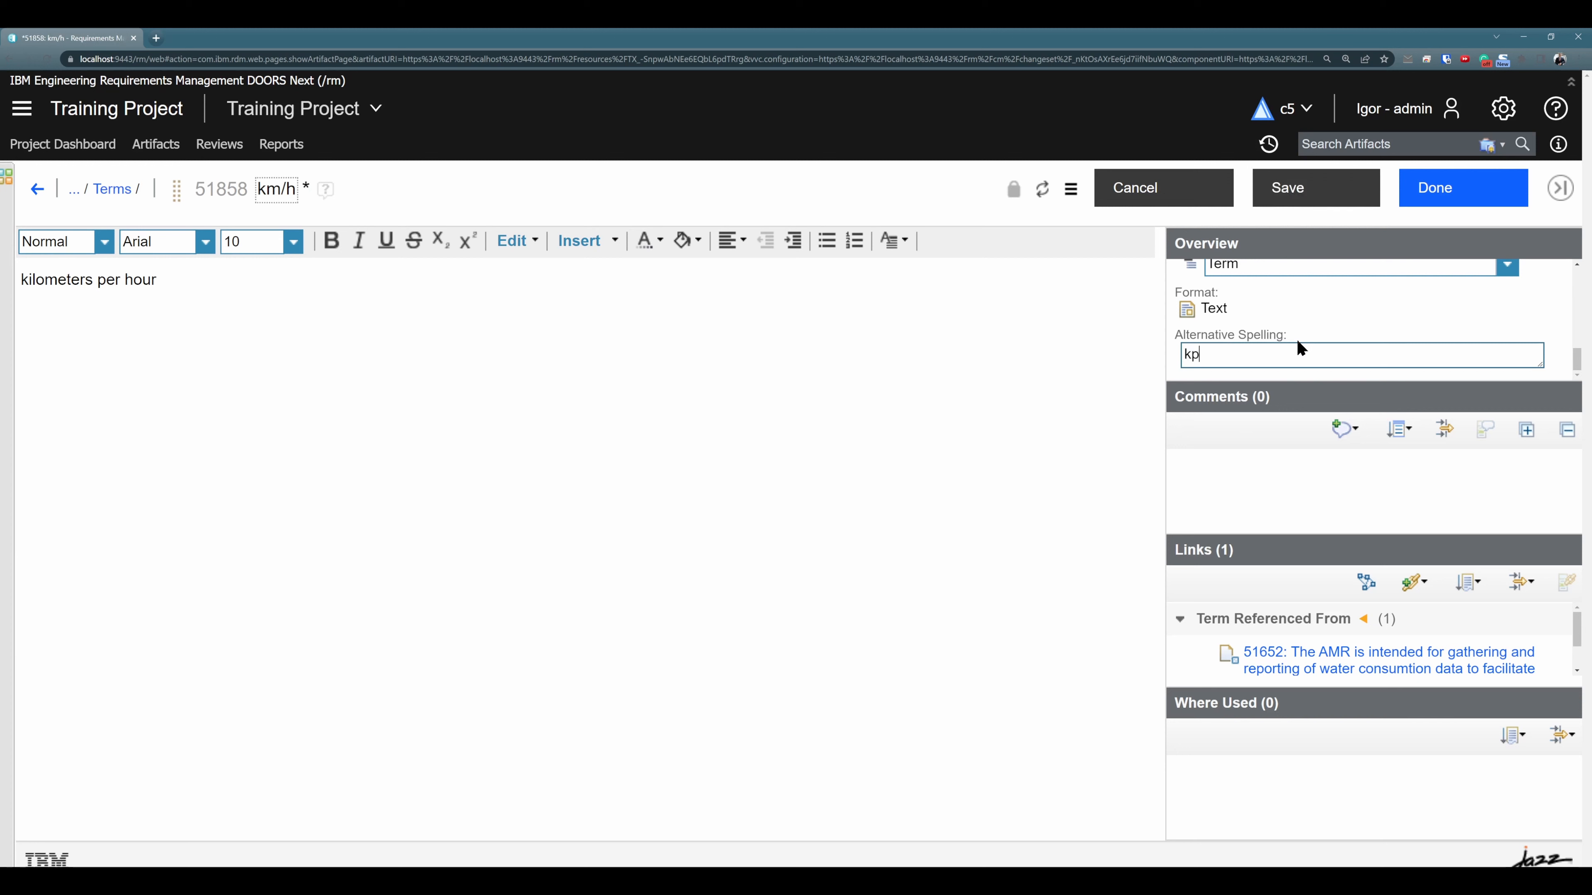
{"action": "left_click", "coordinate": [1323, 188]}
{"action": "left_click", "coordinate": [1441, 192]}
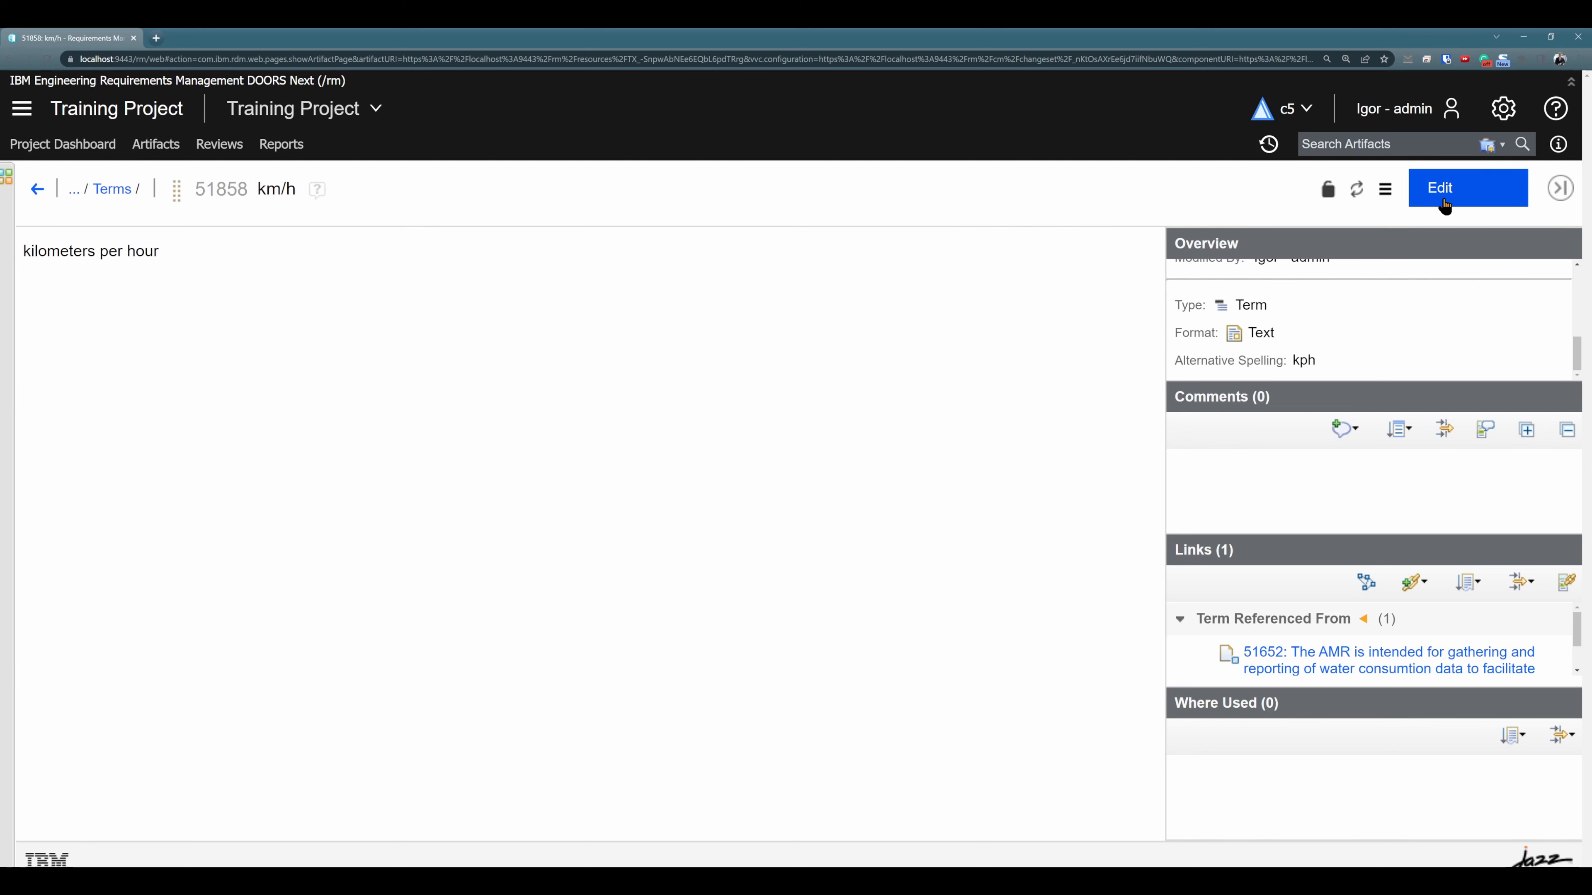
Return to the module and link "kph" in artifact 51652 to the km/h term through its alternative spelling.
{"action": "left_click", "coordinate": [37, 189]}
{"action": "left_click", "coordinate": [10, 60]}
{"action": "left_click", "coordinate": [10, 60]}
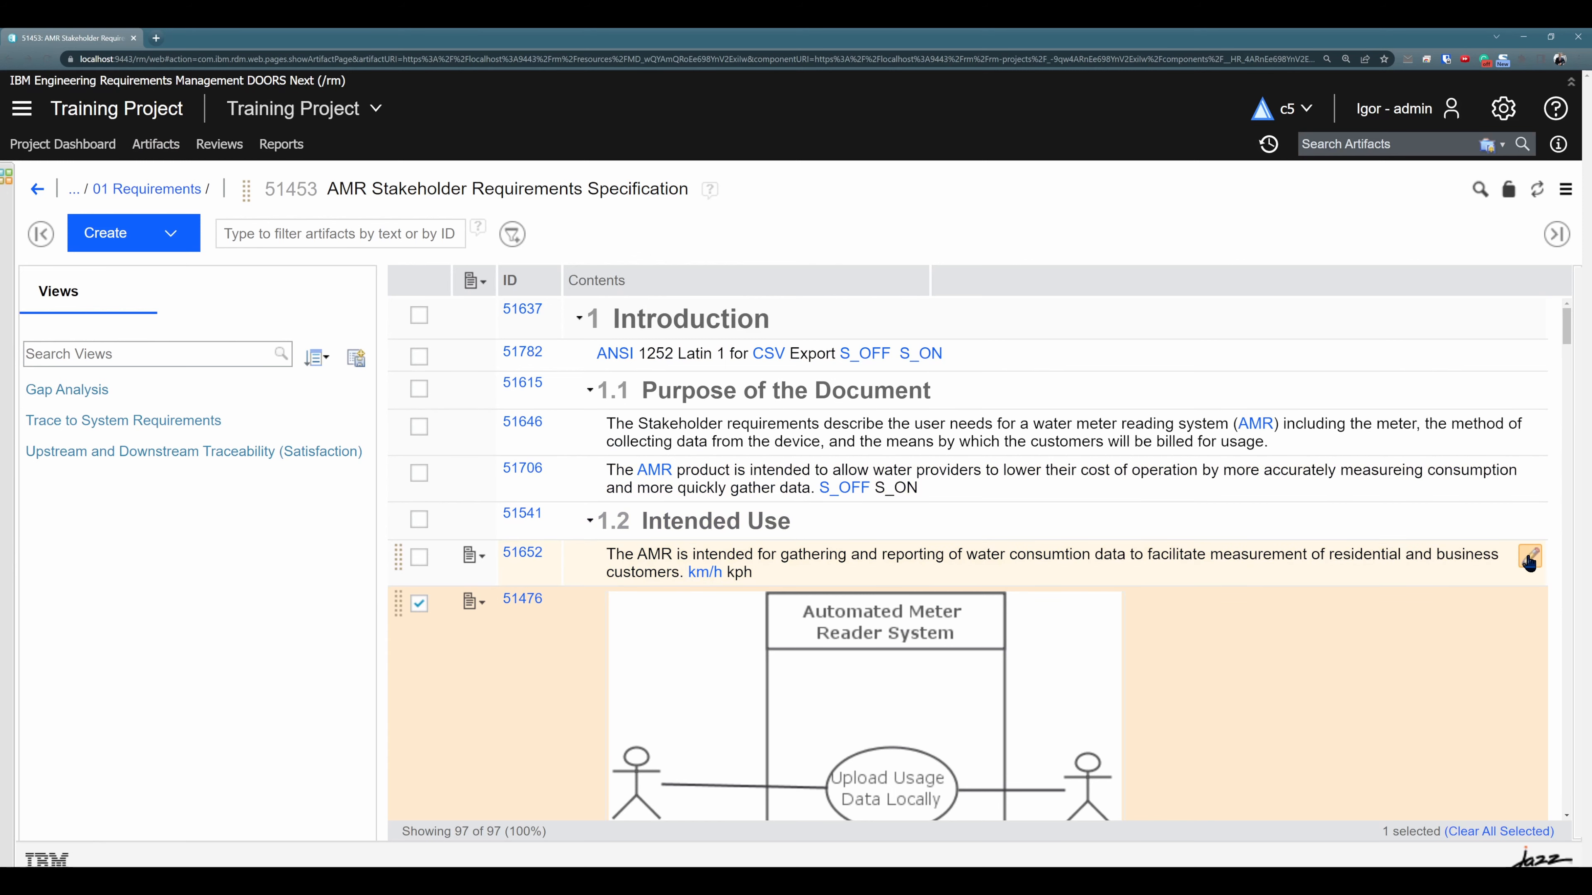
{"action": "left_click", "coordinate": [1529, 563]}
{"action": "left_click_drag", "start_coordinate": [753, 572], "coordinate": [724, 576]}
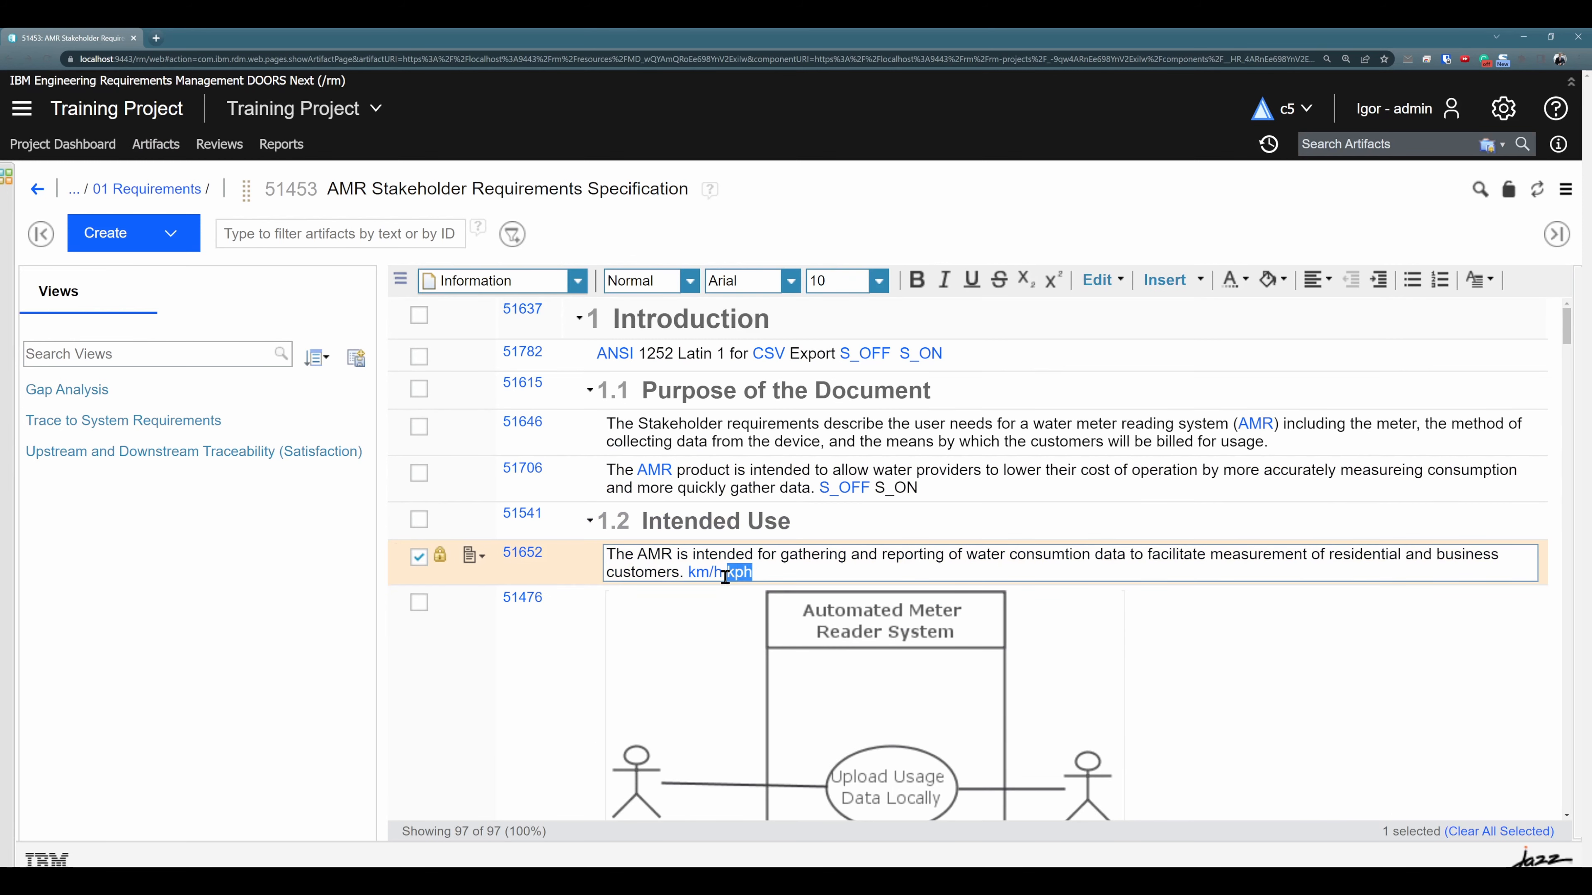
{"action": "key", "text": "ctrl+m"}
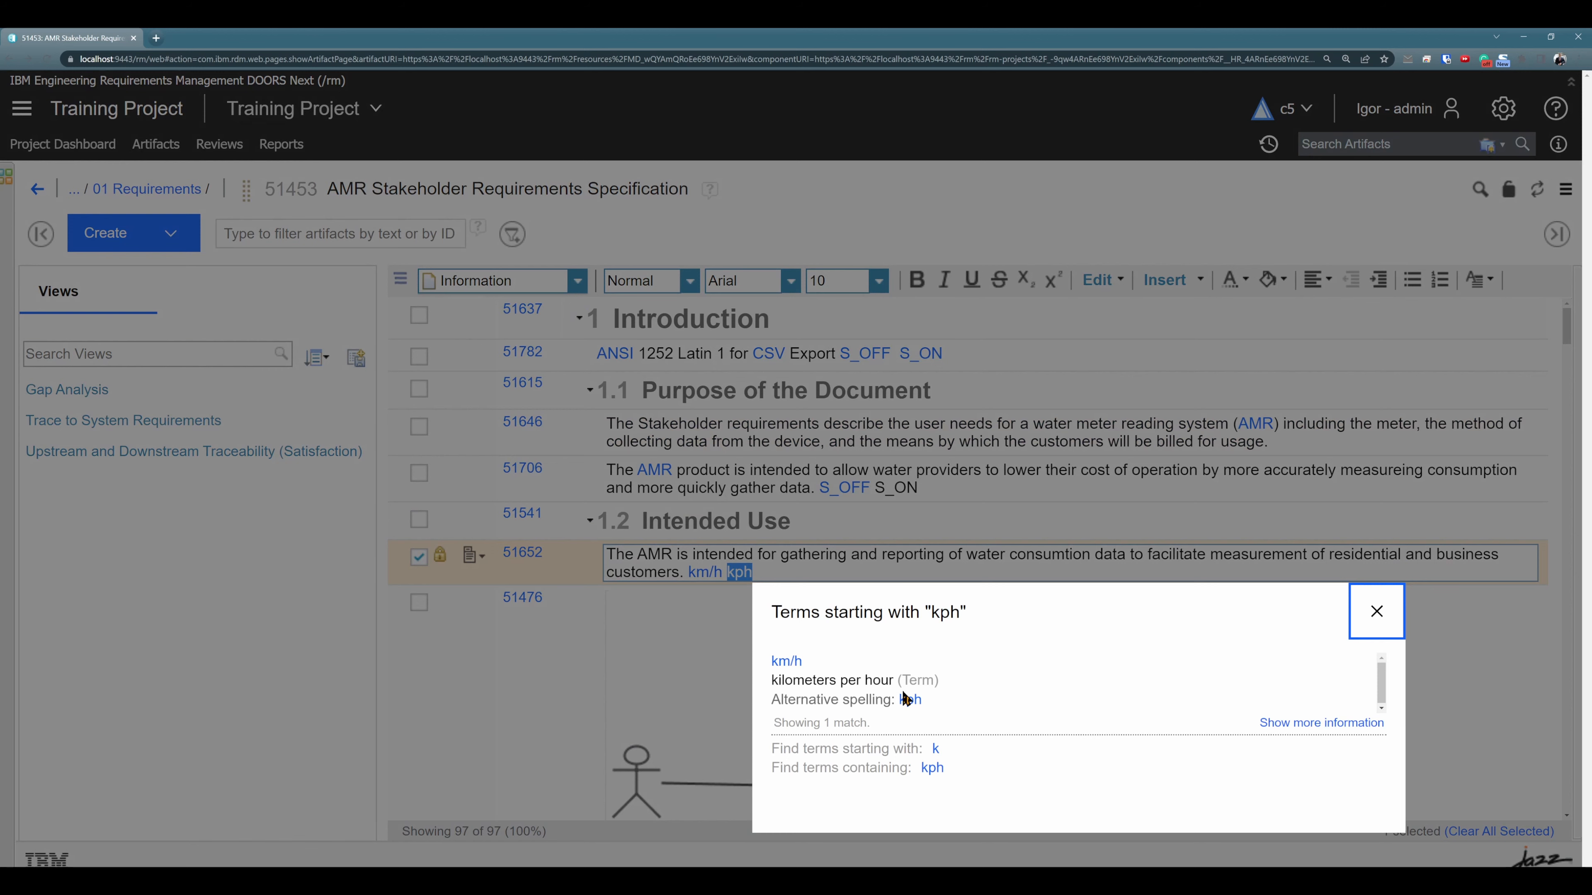
{"action": "left_click", "coordinate": [909, 701]}
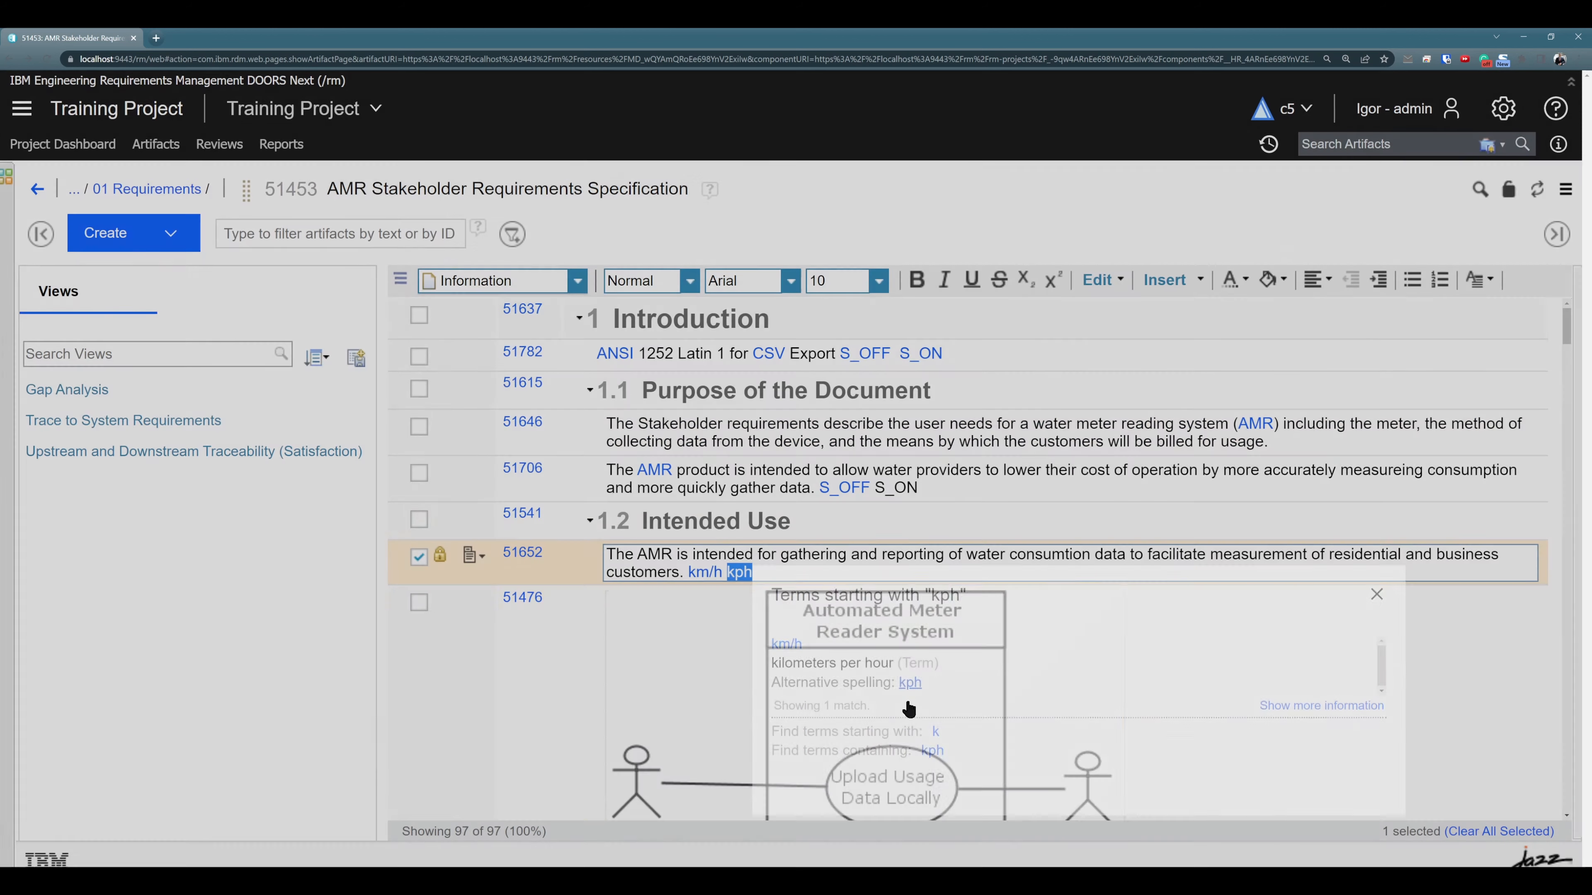
{"action": "left_click", "coordinate": [675, 707]}
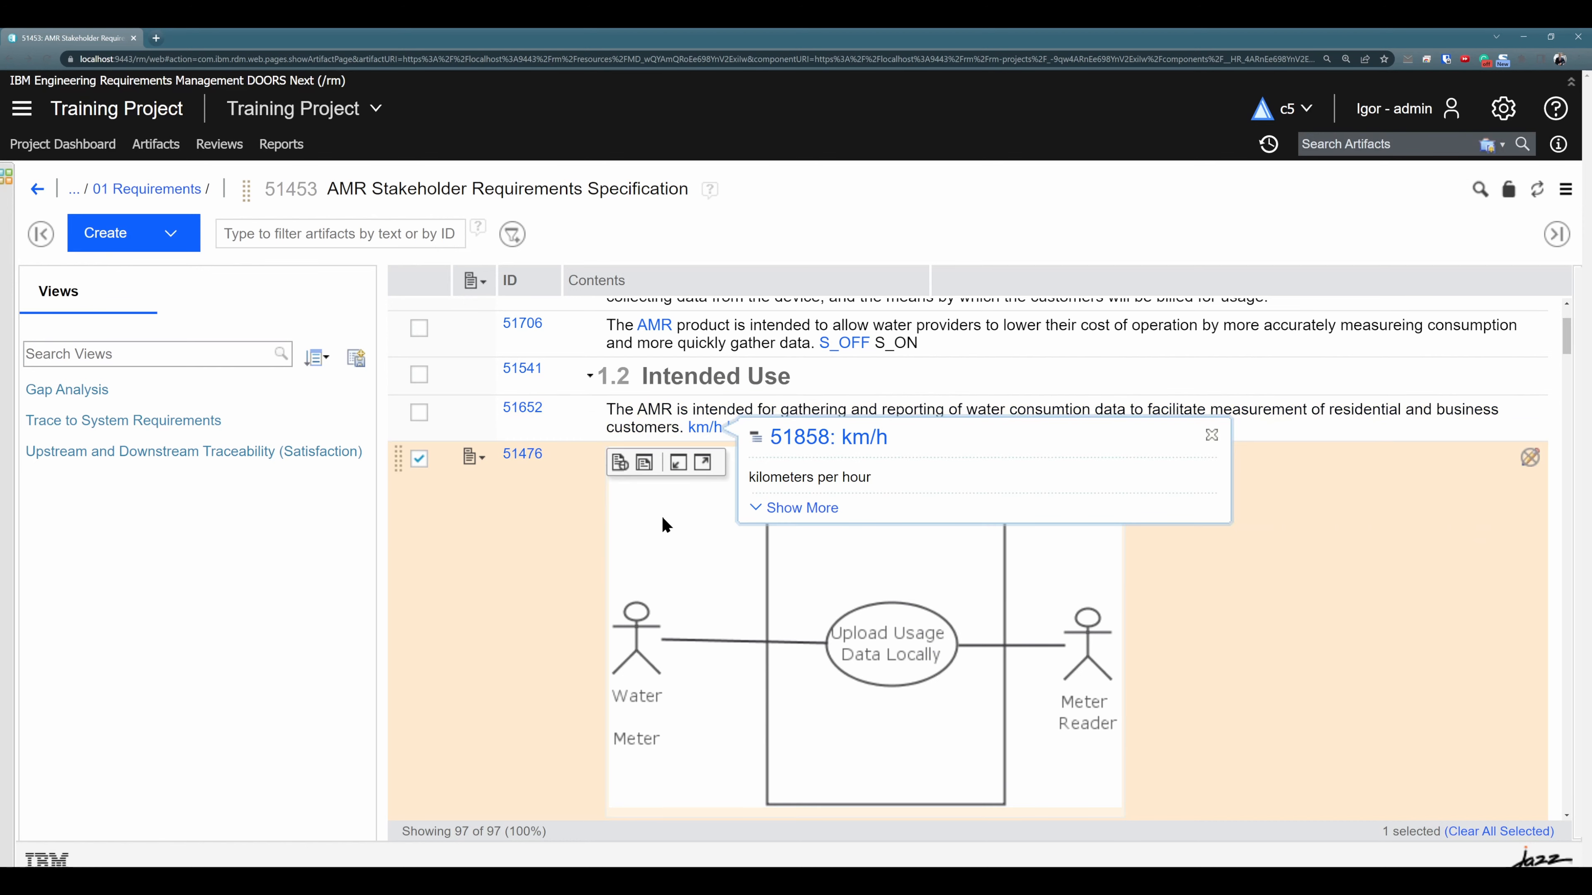
Append "kmh" after kph in artifact 51652 and finish editing the artifact.
{"action": "mouse_move", "coordinate": [745, 434]}
{"action": "scroll", "coordinate": [752, 463], "scroll_direction": "up", "scroll_amount": 2}
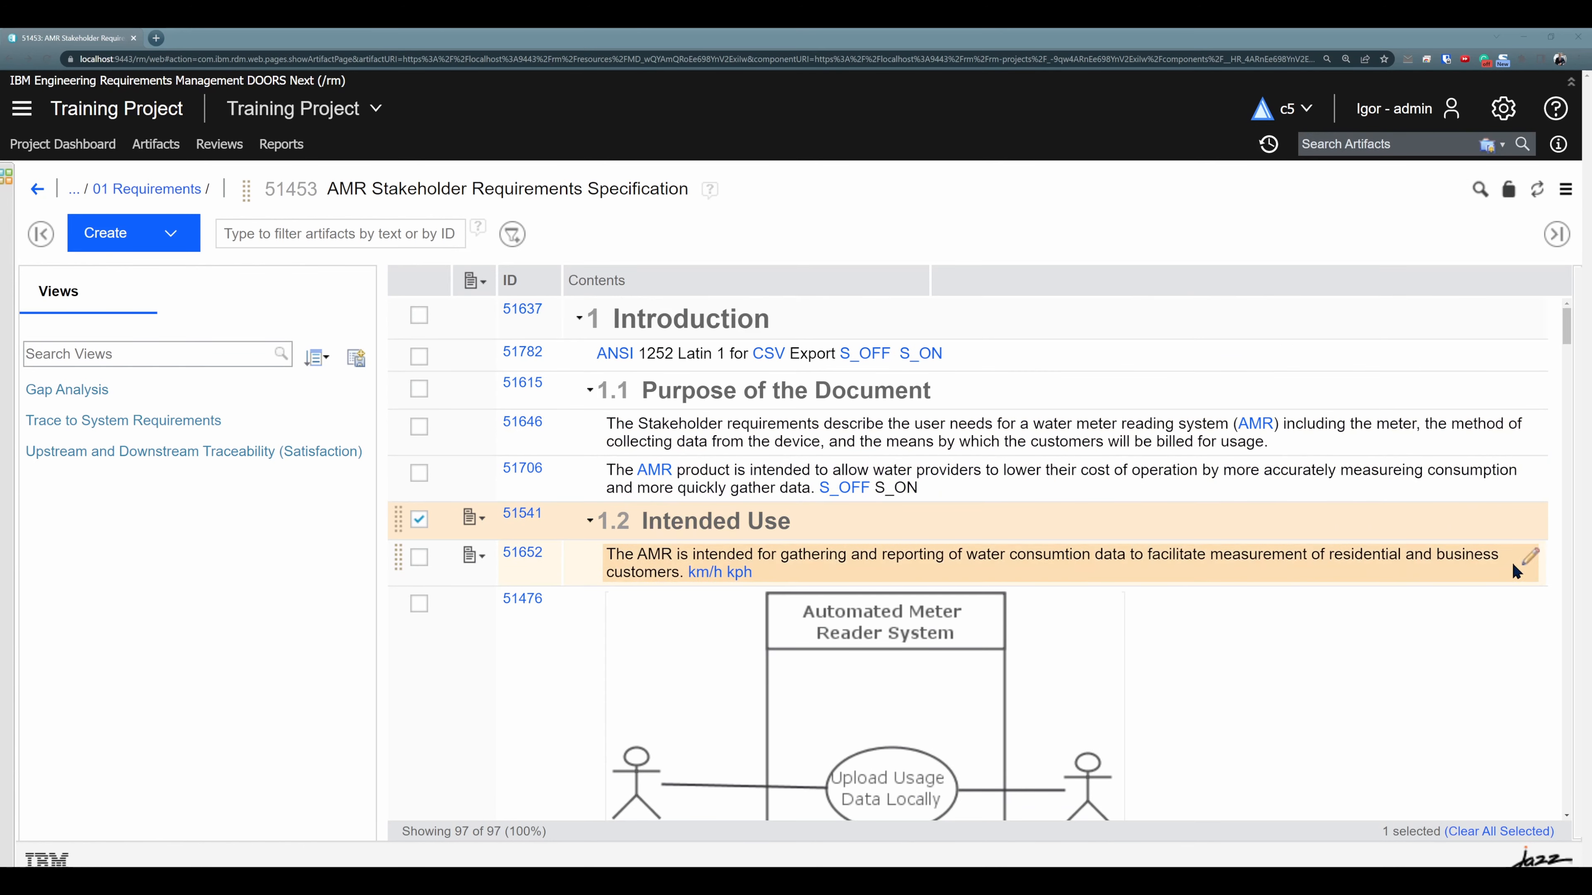
{"action": "left_click", "coordinate": [1529, 556]}
{"action": "left_click", "coordinate": [818, 576]}
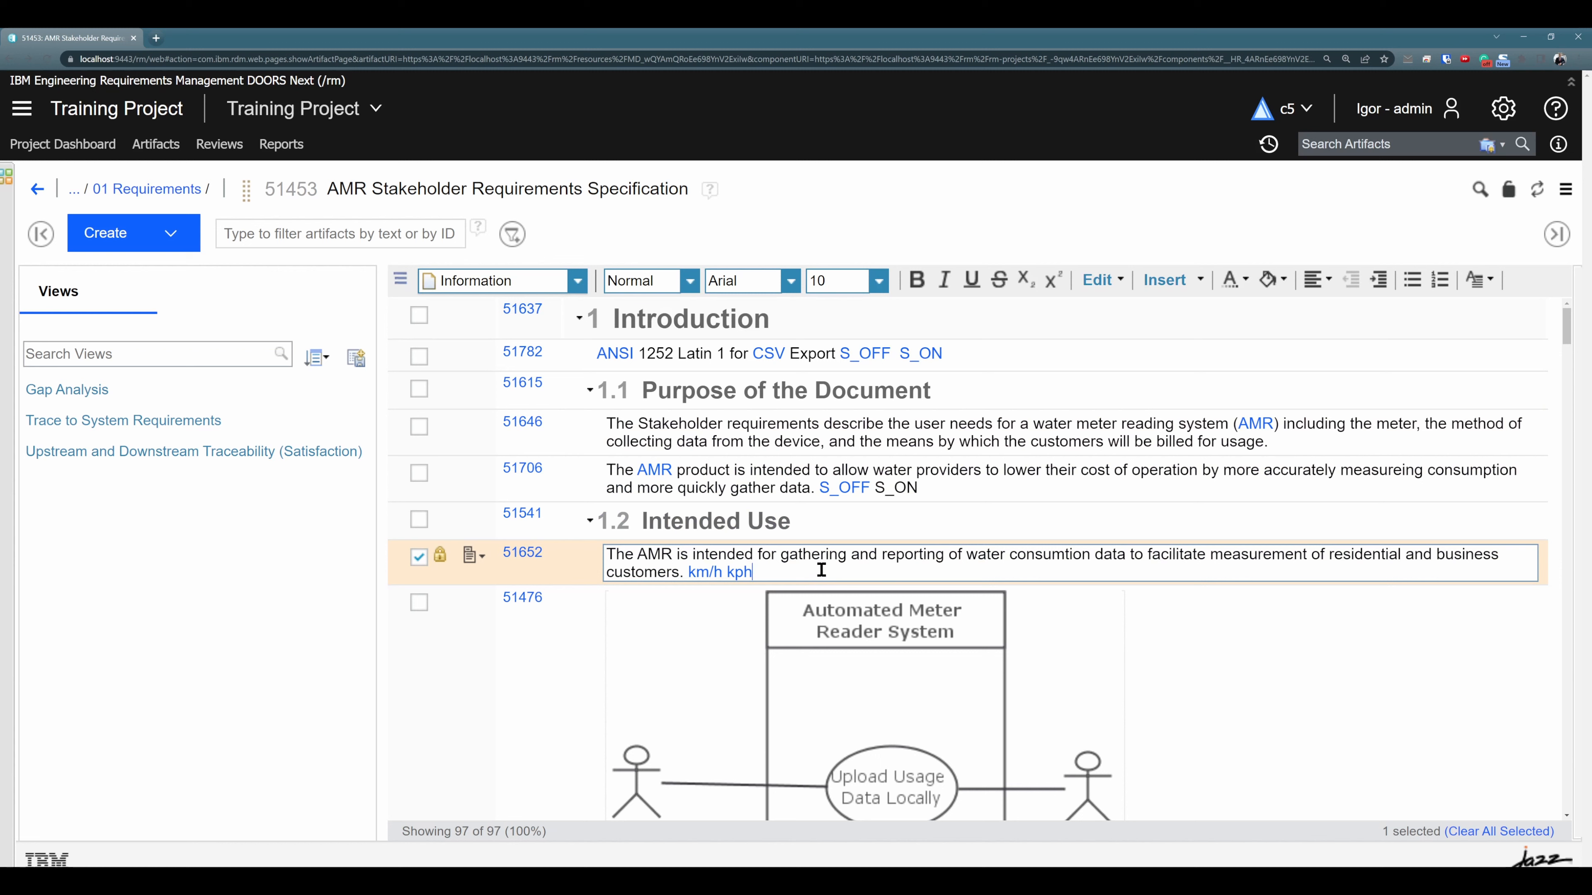
{"action": "type", "text": "kmh"}
{"action": "left_click", "coordinate": [534, 662]}
Open the km/h term again, extend its Alternative Spelling to "kph, kmh", and save the term.
{"action": "left_click", "coordinate": [703, 572]}
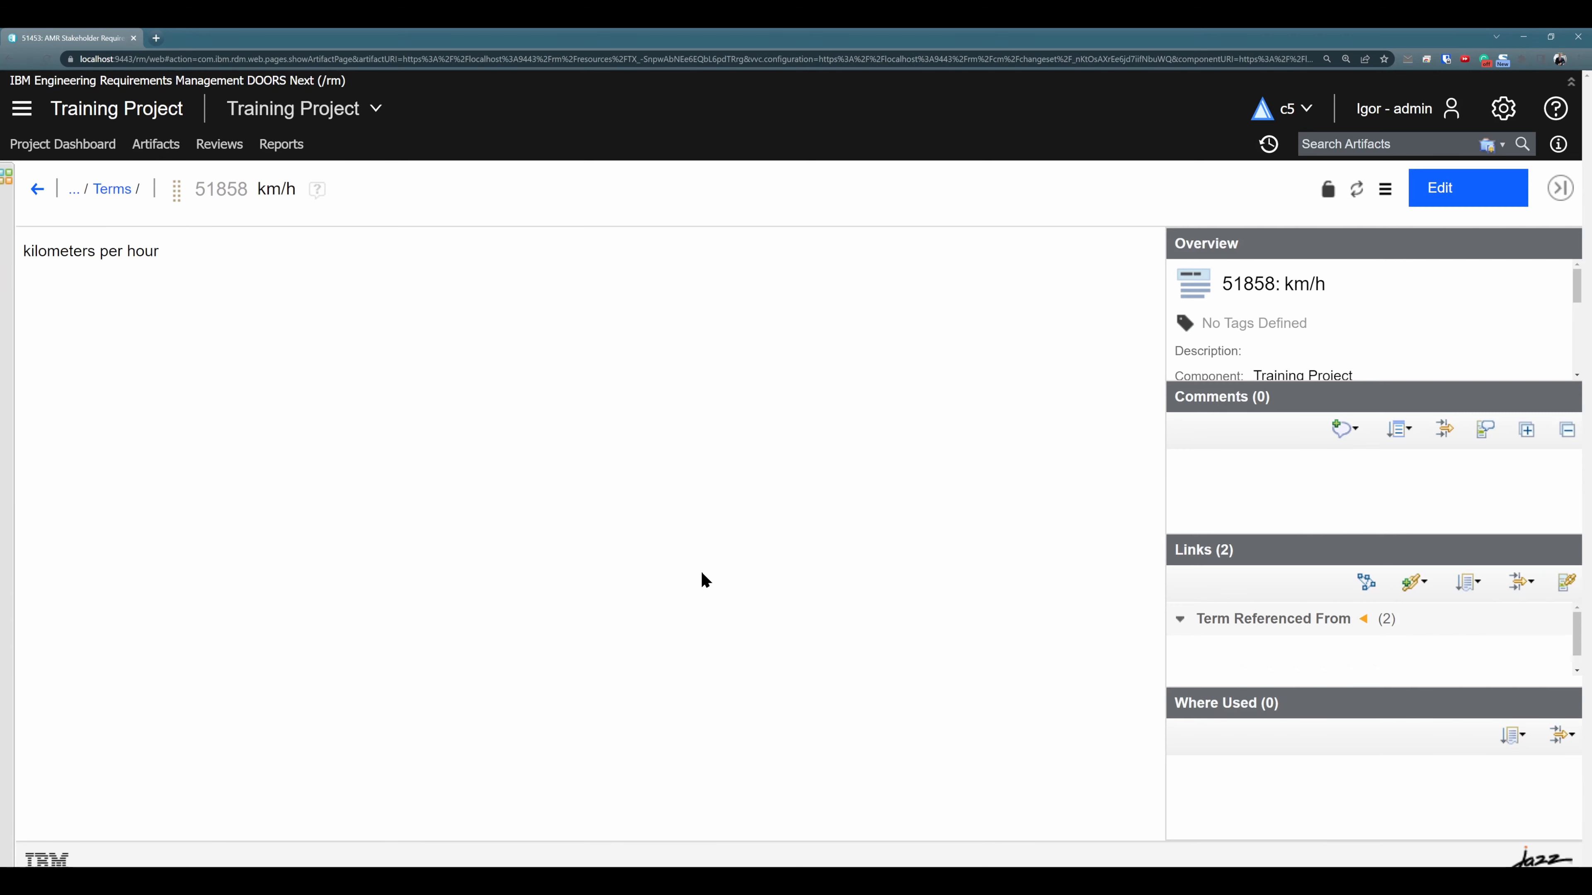
{"action": "left_click", "coordinate": [1467, 188]}
{"action": "scroll", "coordinate": [1287, 320], "scroll_direction": "down", "scroll_amount": 3}
{"action": "type", "text": ", "}
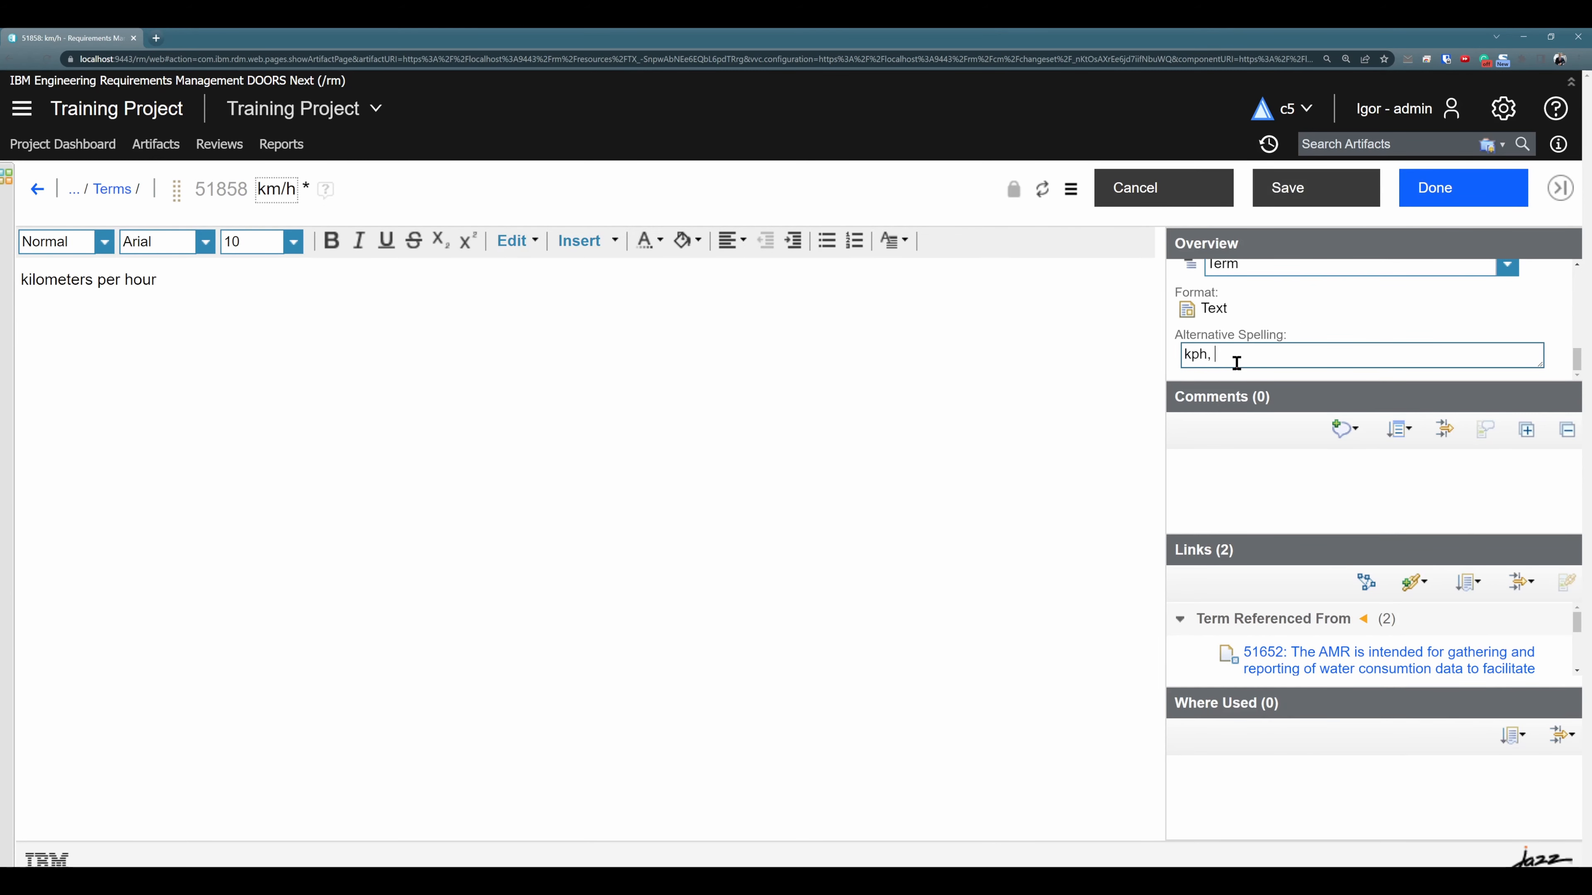
{"action": "type", "text": "kmh"}
{"action": "left_click", "coordinate": [1316, 188]}
{"action": "left_click", "coordinate": [1504, 195]}
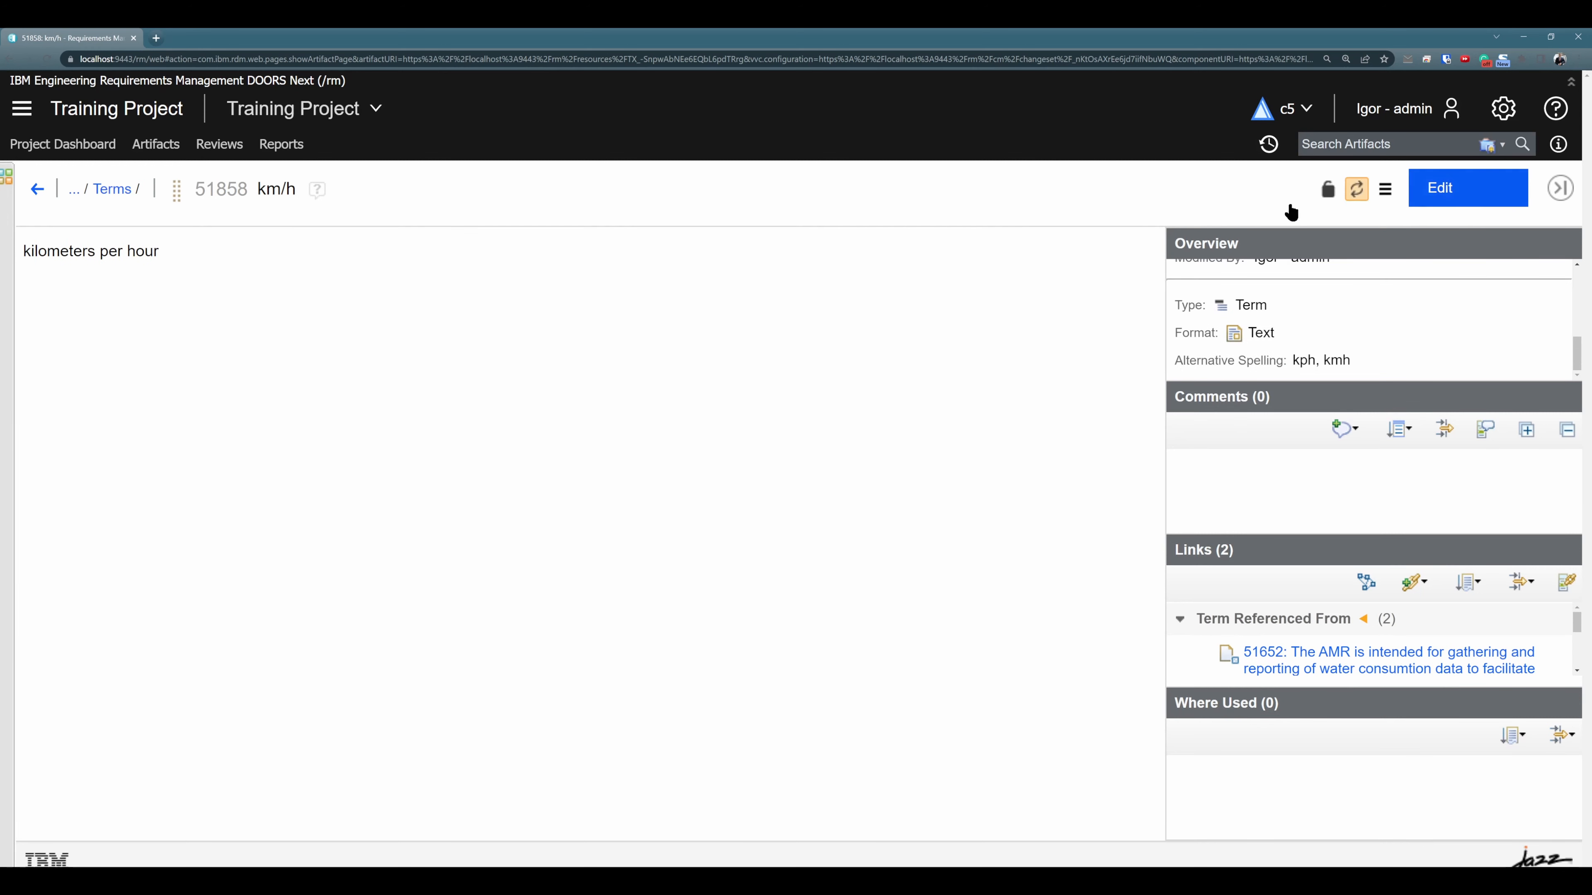
Return to the module and link "kmh" in artifact 51652 to the km/h term using its kmh alternative spelling.
{"action": "left_click", "coordinate": [9, 60]}
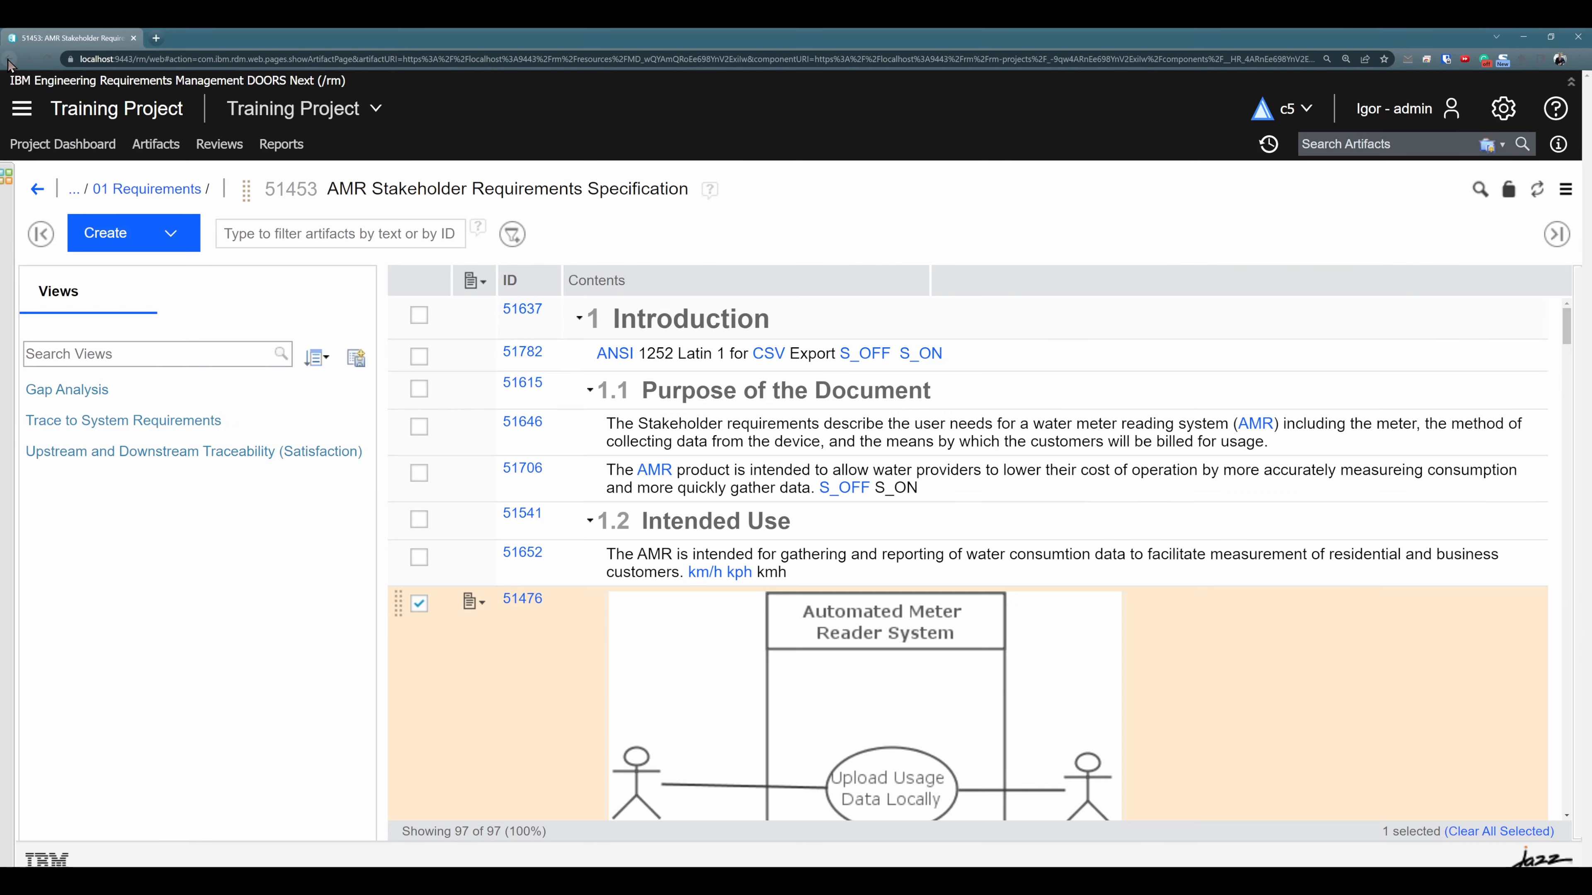
{"action": "left_click", "coordinate": [1538, 564]}
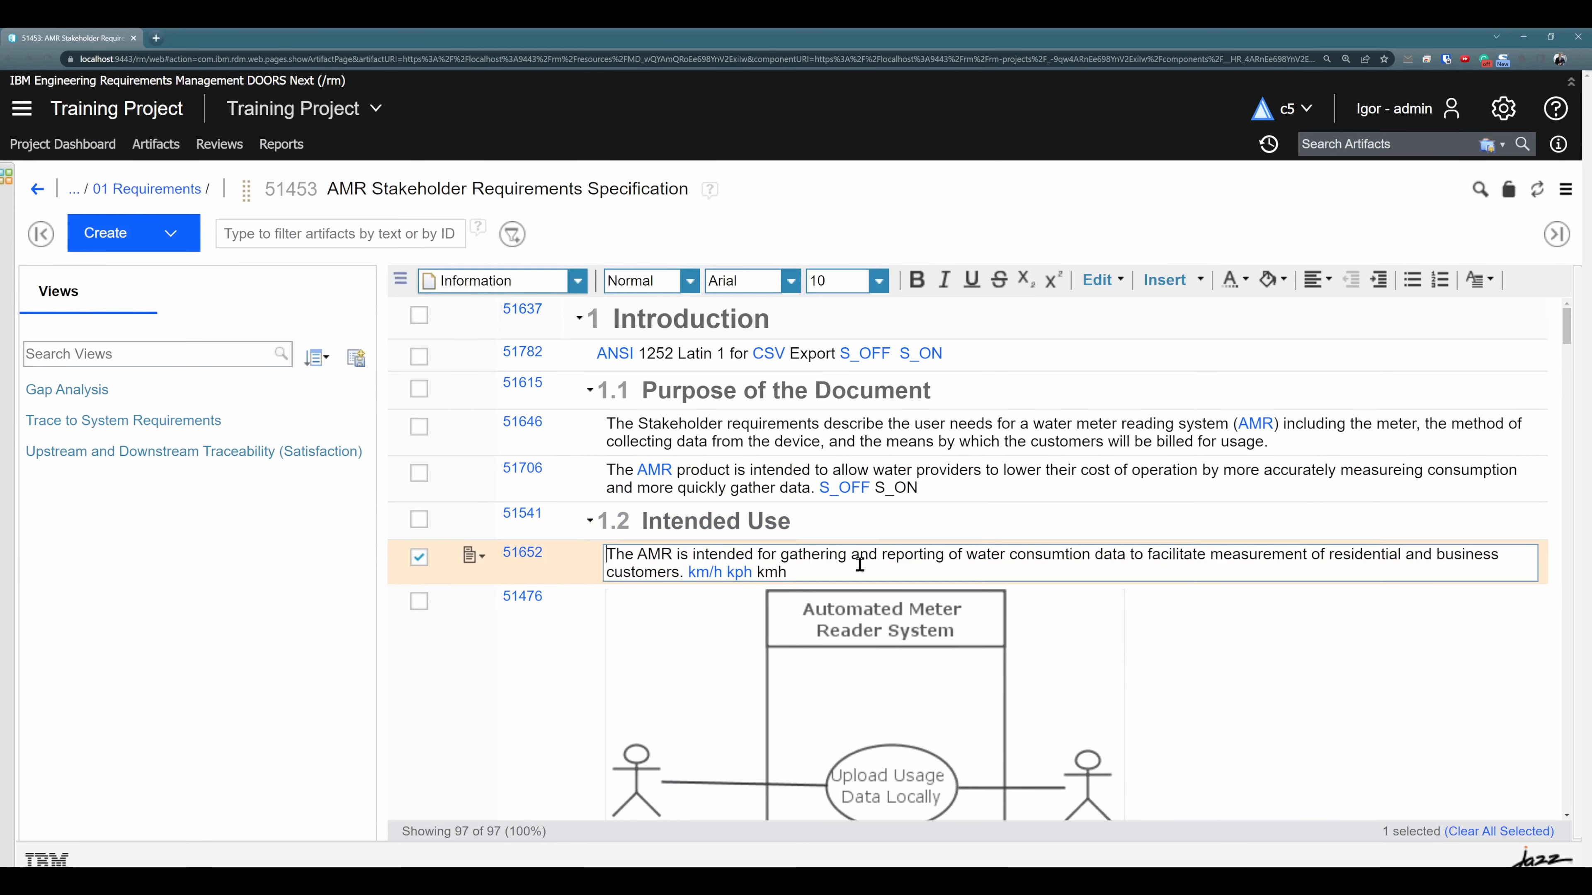
{"action": "double_click", "coordinate": [772, 572]}
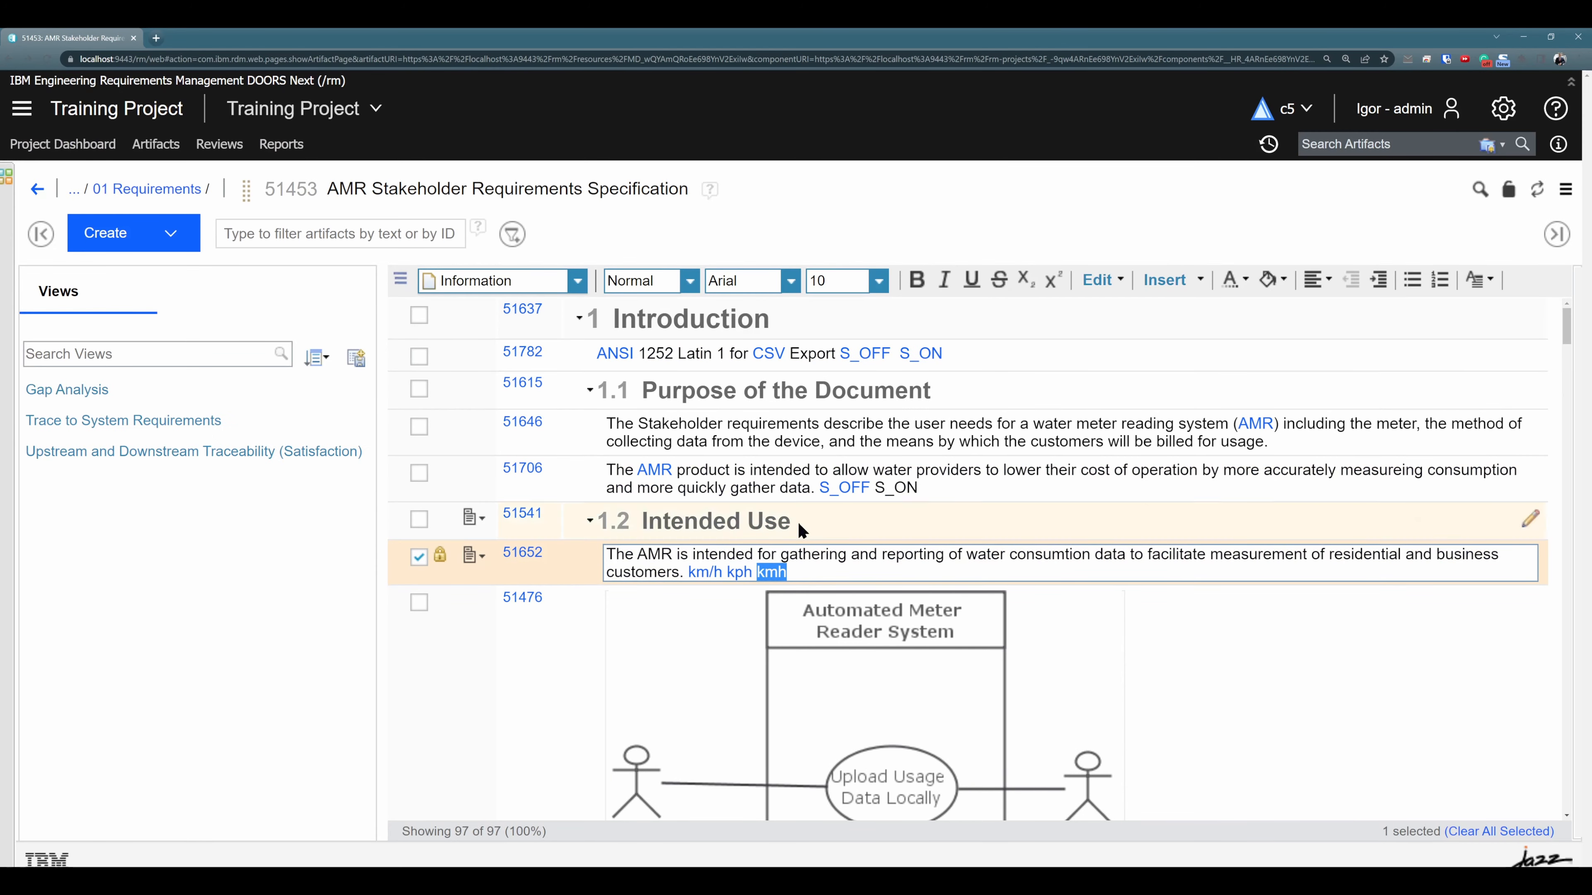
{"action": "key", "text": "ctrl+space"}
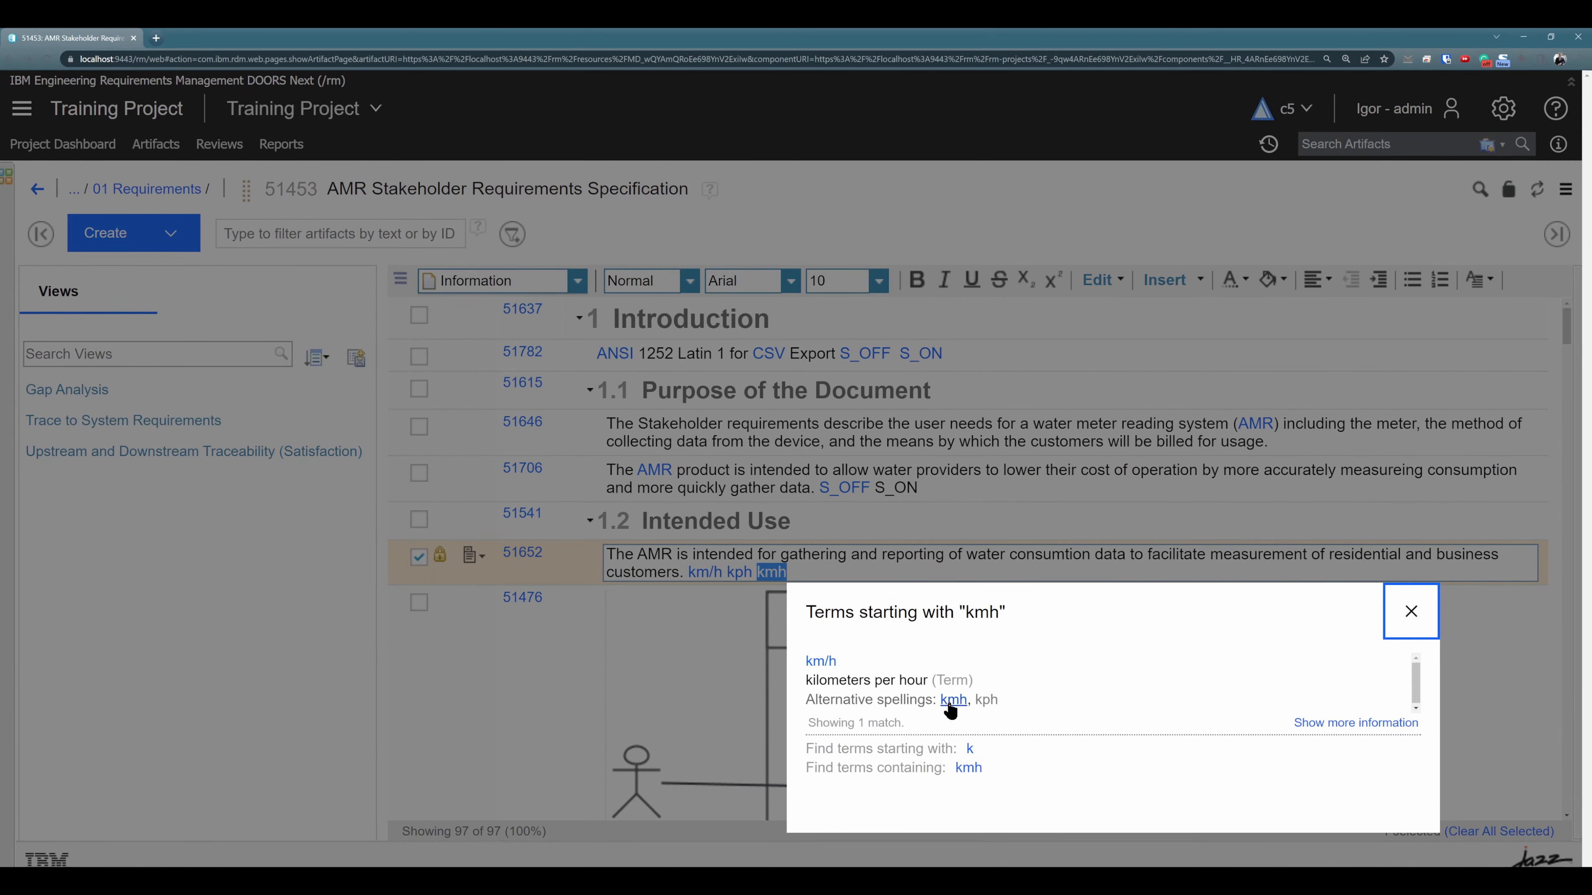
{"action": "left_click", "coordinate": [952, 700]}
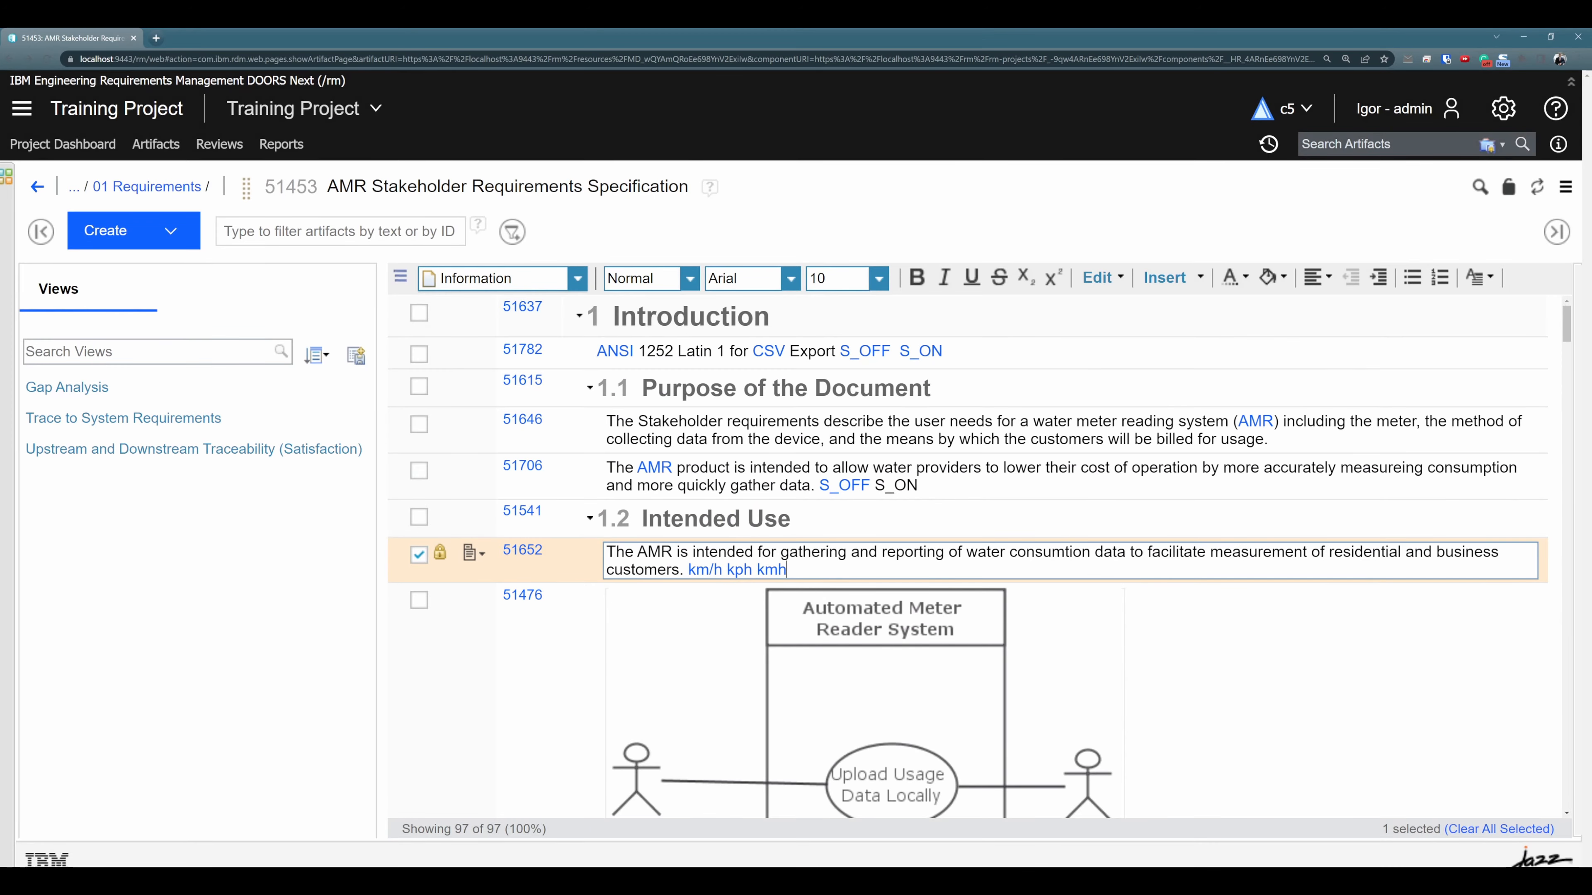